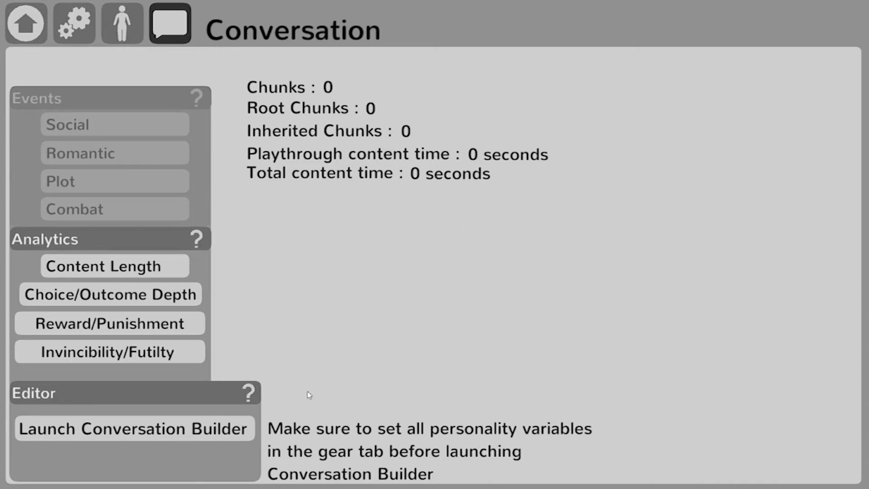
# Step: Launch the Conversation Builder and expand the Premise node to show its Bond and Spark settings
pyautogui.click(104, 430)
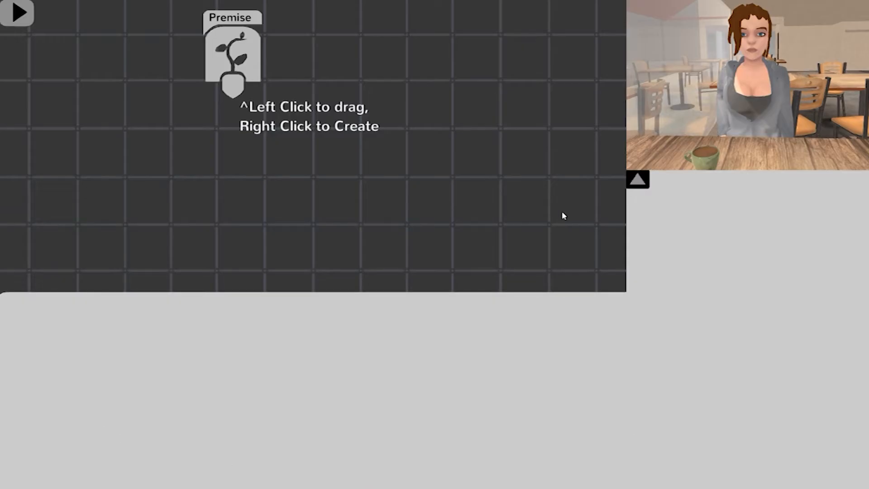
pyautogui.moveTo(496, 215); pyautogui.dragTo(516, 235)
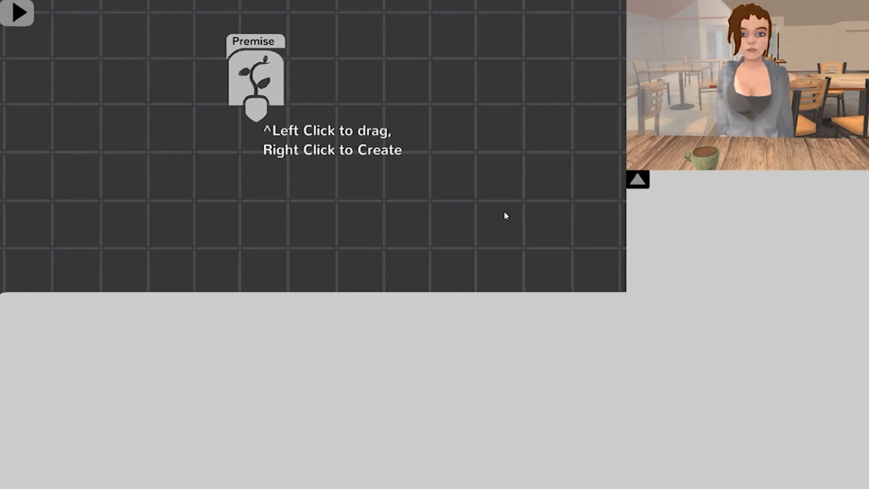
pyautogui.scroll(5, 455, 207)
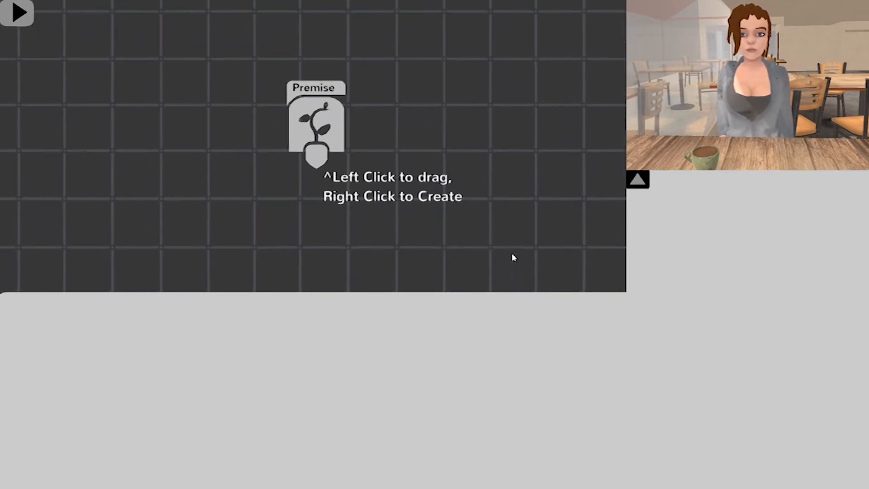
pyautogui.moveTo(508, 252); pyautogui.dragTo(488, 255)
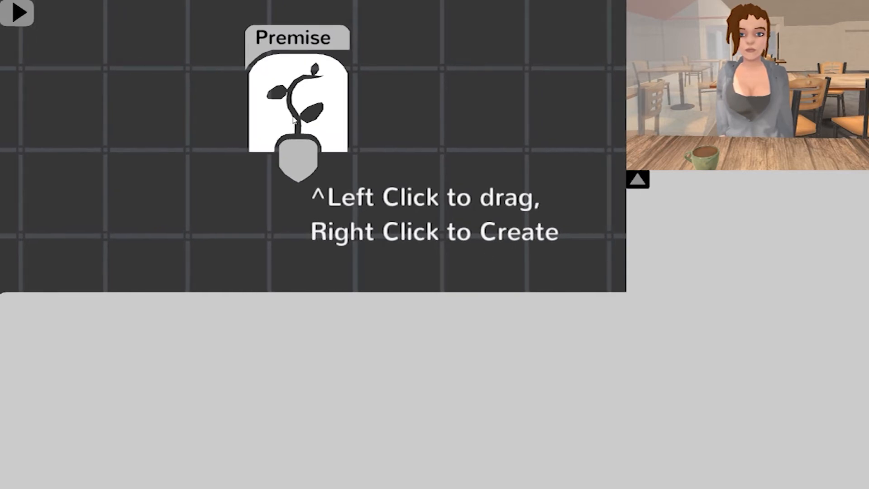
pyautogui.scroll(-3, 356, 98)
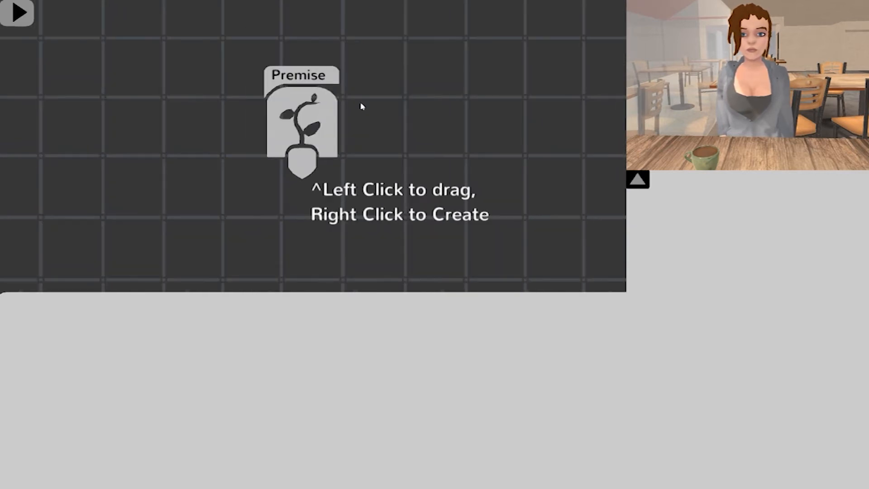
pyautogui.click(323, 118)
pyautogui.moveTo(421, 168); pyautogui.dragTo(383, 174)
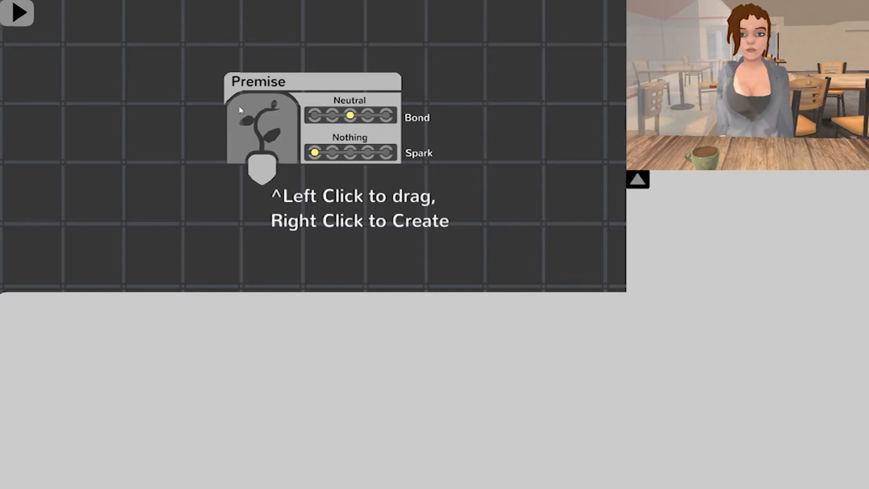
# Step: Try other Bond levels on the Premise, including Disliked, and set the Bond back to Neutral
pyautogui.scroll(-3, 450, 213)
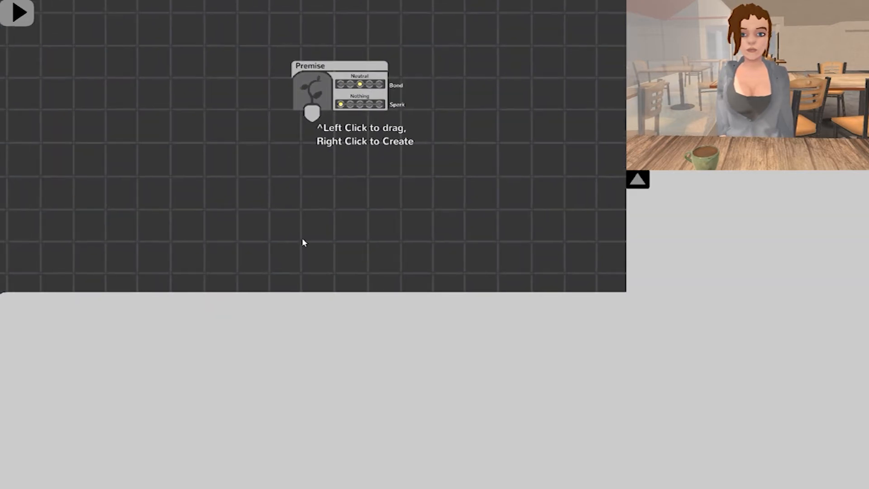
pyautogui.scroll(4, 300, 195)
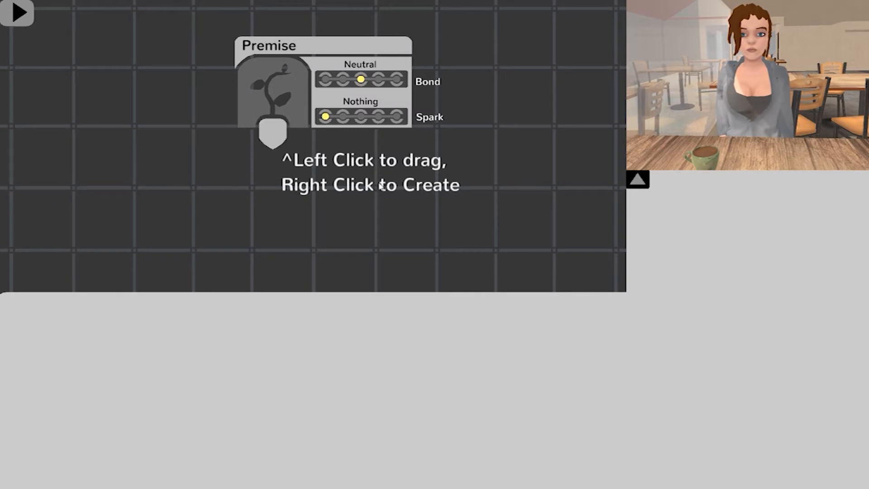
pyautogui.scroll(-3, 380, 188)
pyautogui.scroll(4, 468, 183)
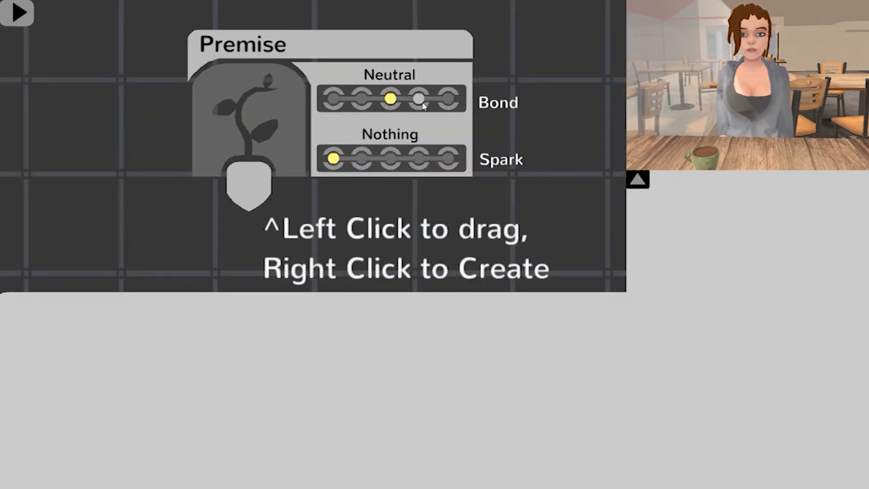
pyautogui.click(421, 102)
pyautogui.click(360, 100)
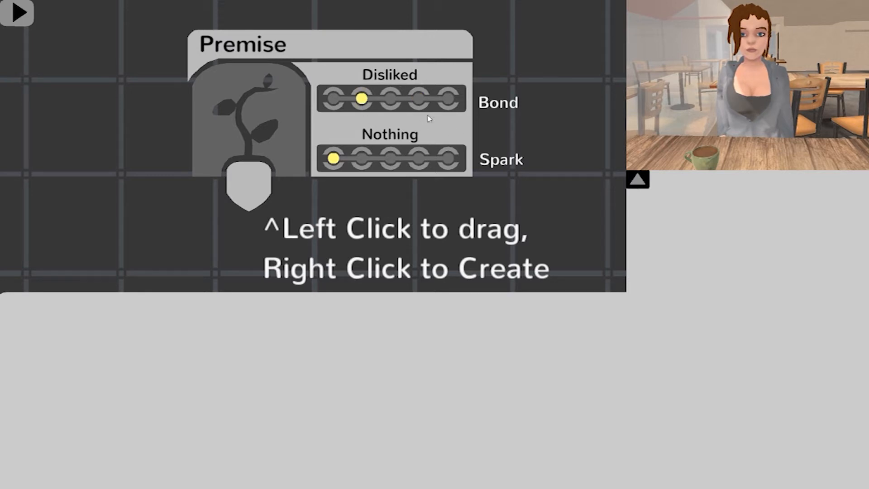
pyautogui.click(391, 99)
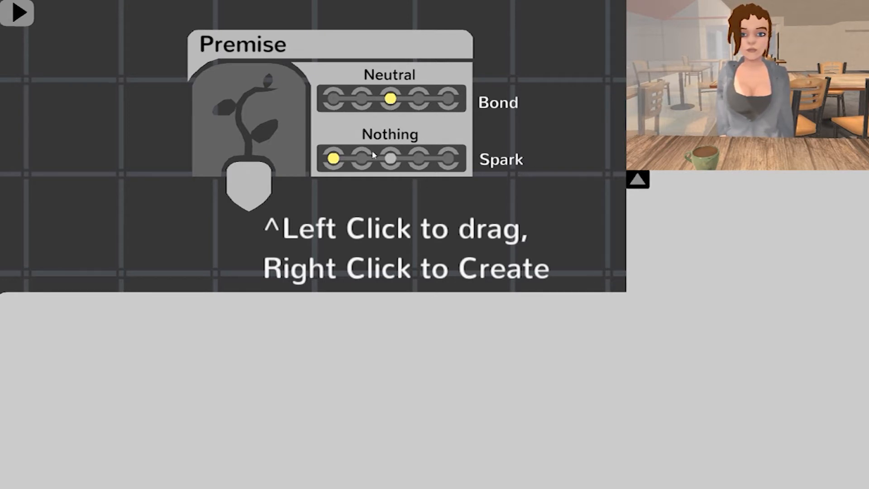
# Step: Step the Premise's Spark through its levels up to the highest, including Crush, and set it back to Nothing
pyautogui.click(362, 158)
pyautogui.click(390, 159)
pyautogui.click(418, 158)
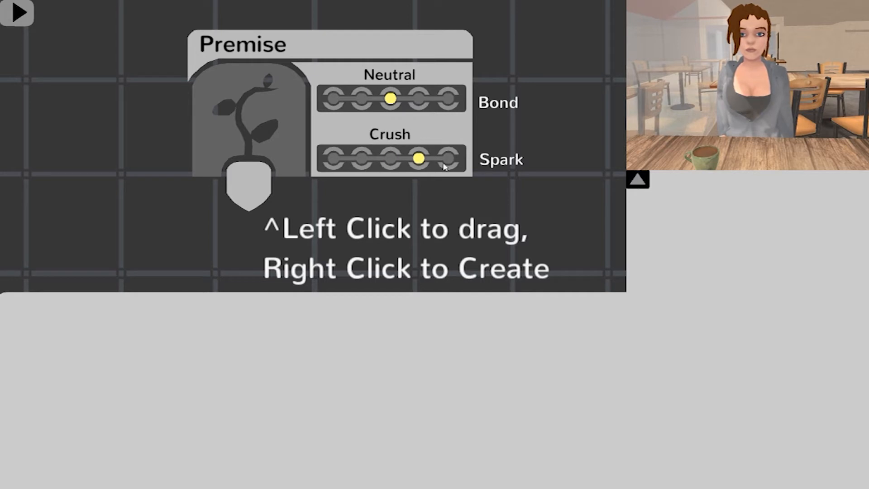
pyautogui.click(448, 158)
pyautogui.click(334, 159)
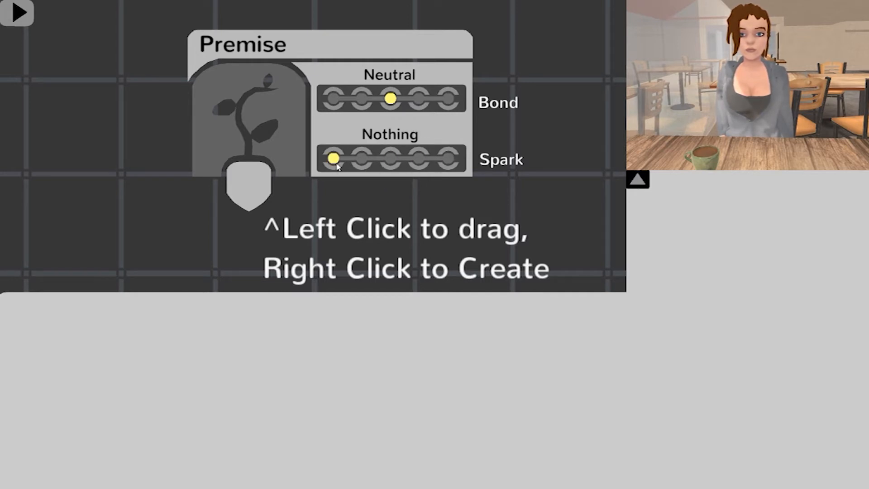
# Step: Collapse the Premise node and create a dialog chunk below and to its left, linked from the Premise
pyautogui.scroll(-3, 386, 170)
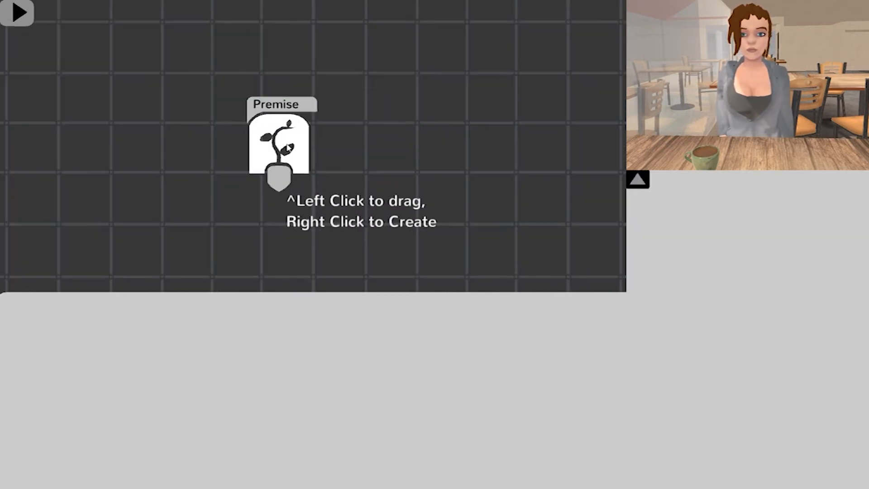
pyautogui.moveTo(447, 181); pyautogui.dragTo(456, 123)
pyautogui.scroll(-1, 478, 123)
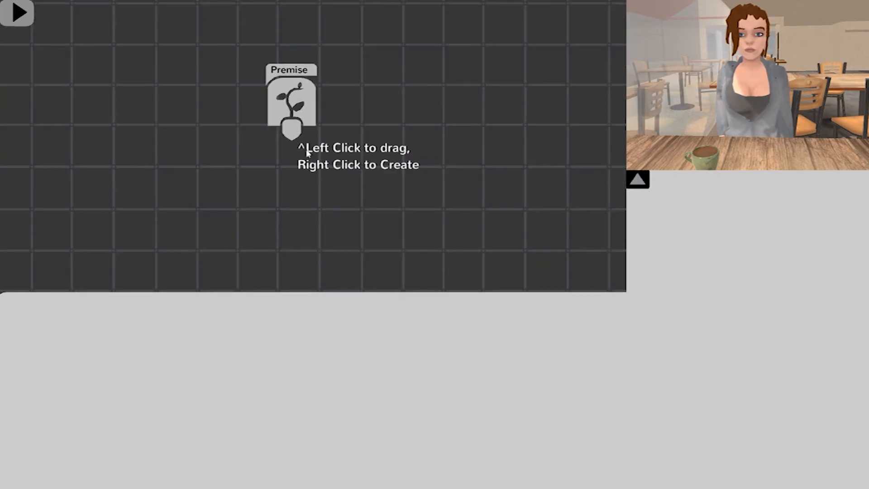
pyautogui.moveTo(284, 140); pyautogui.dragTo(183, 229)
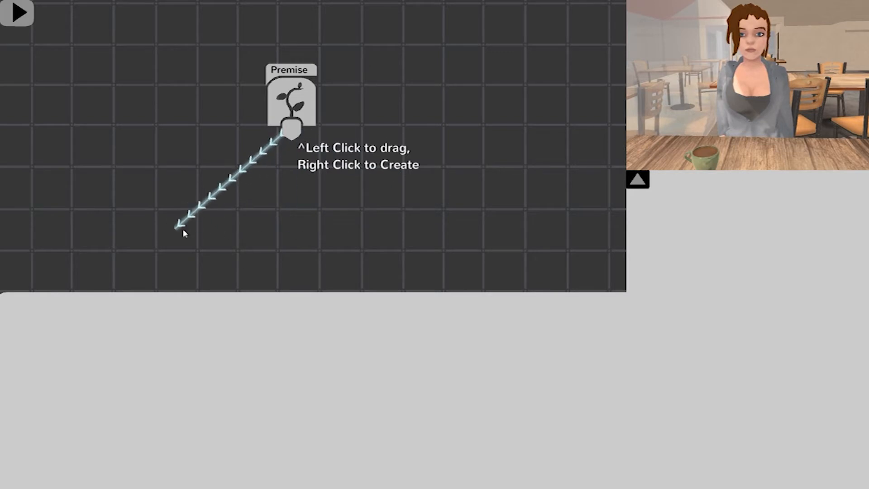
pyautogui.rightClick(183, 229)
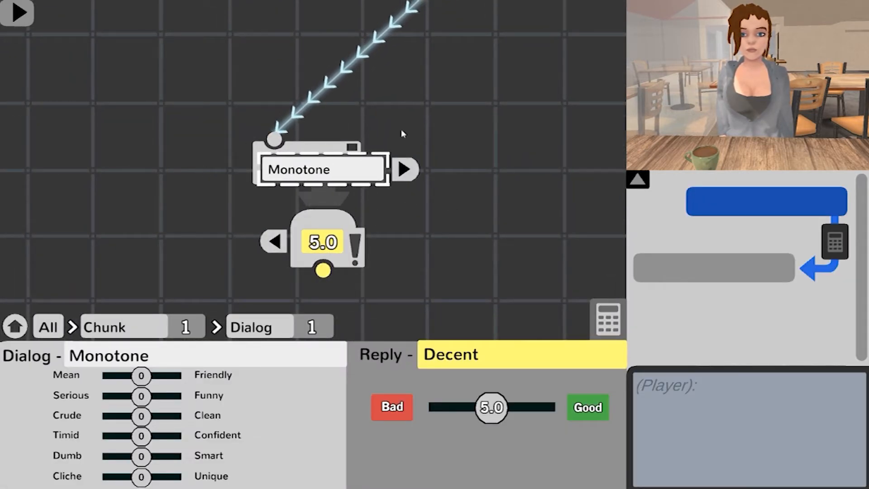
# Step: Write the player's line "Hey, do you want to go out sometime?" in the first chunk and submit it
pyautogui.scroll(-1, 430, 293)
pyautogui.moveTo(430, 293); pyautogui.dragTo(382, 241)
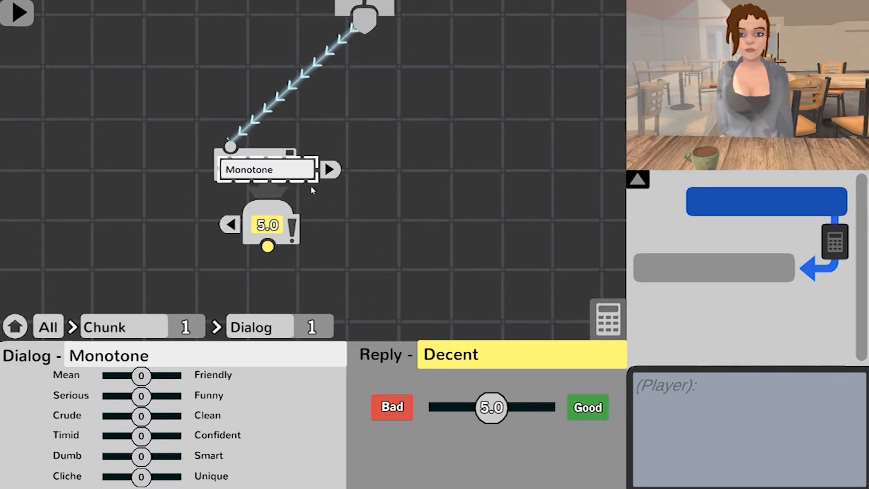
pyautogui.moveTo(385, 215); pyautogui.dragTo(408, 247)
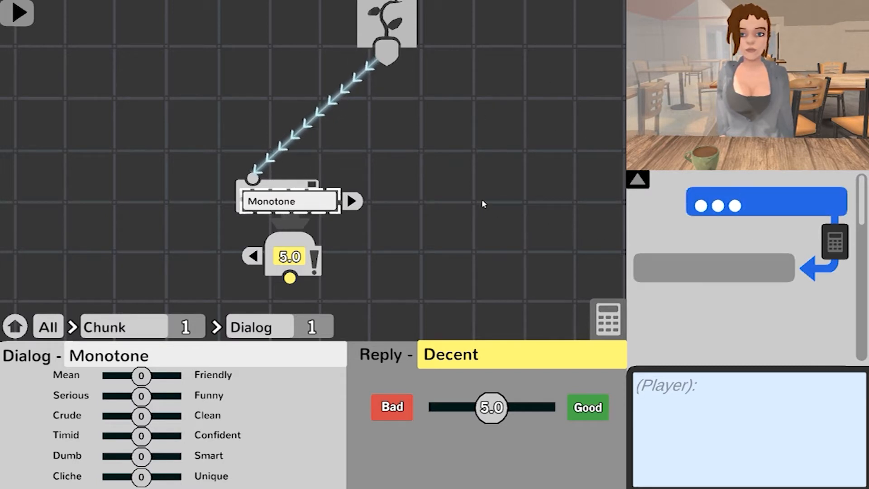
pyautogui.write('Hey, do a')
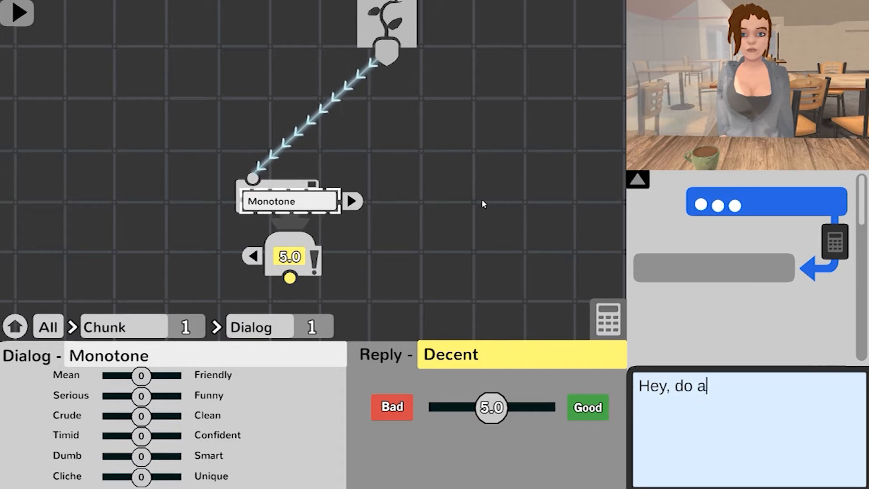
pyautogui.press('BackSpace')
pyautogui.write('you want')
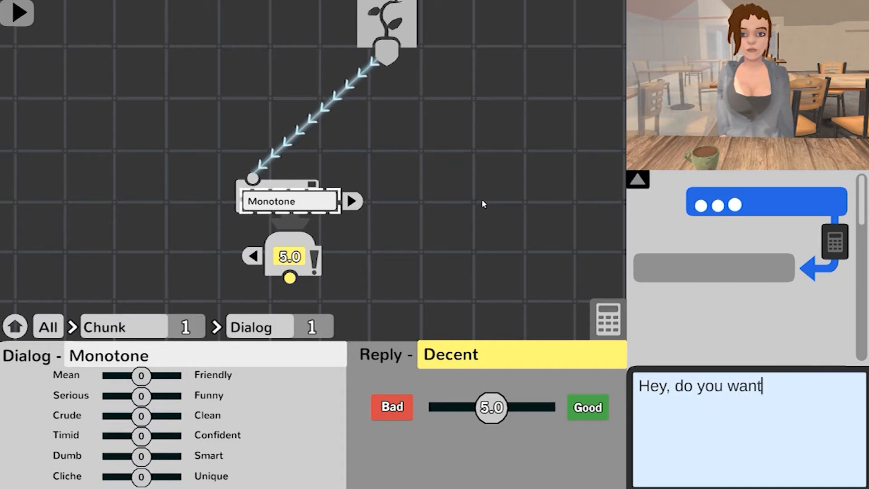
pyautogui.write(' to go out sometime?')
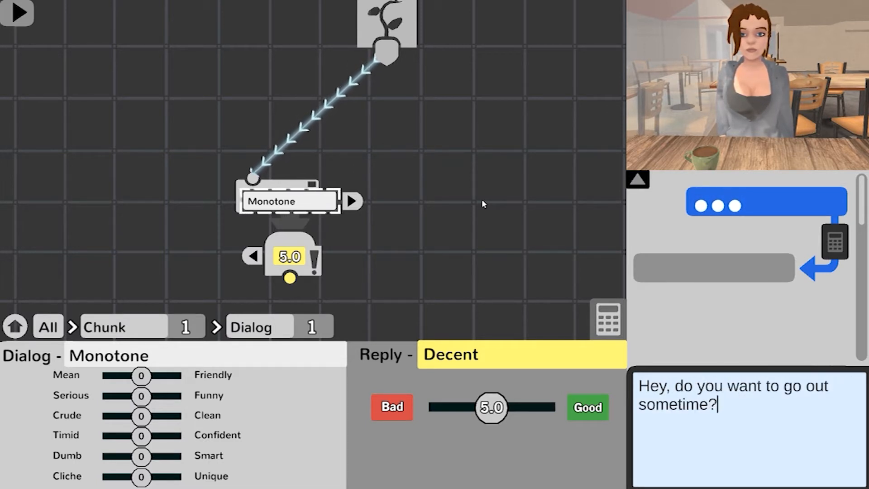
pyautogui.press('Return')
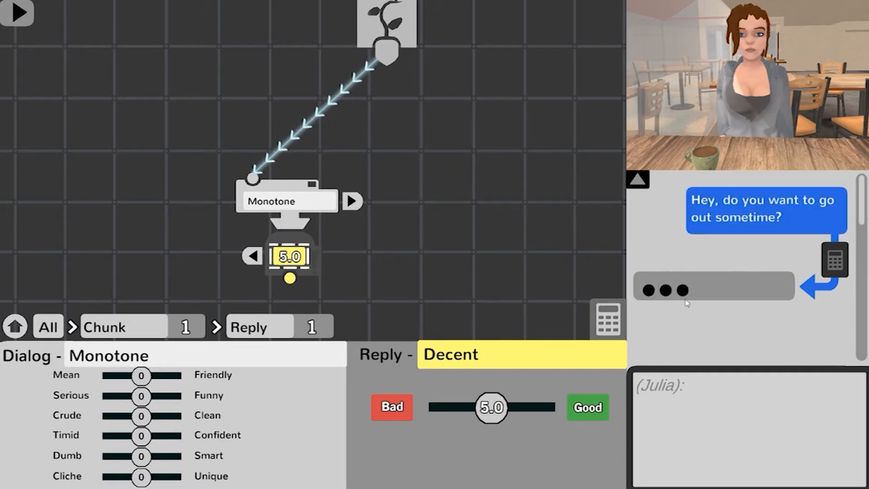
# Step: Write the character's reply "Sure, how about this Friday?" to the player's first line and submit it
pyautogui.click(687, 393)
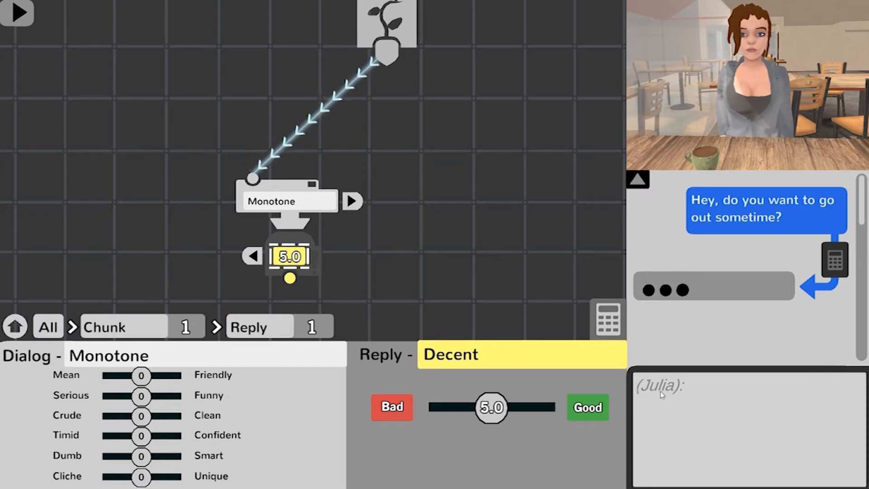
pyautogui.write('Sure')
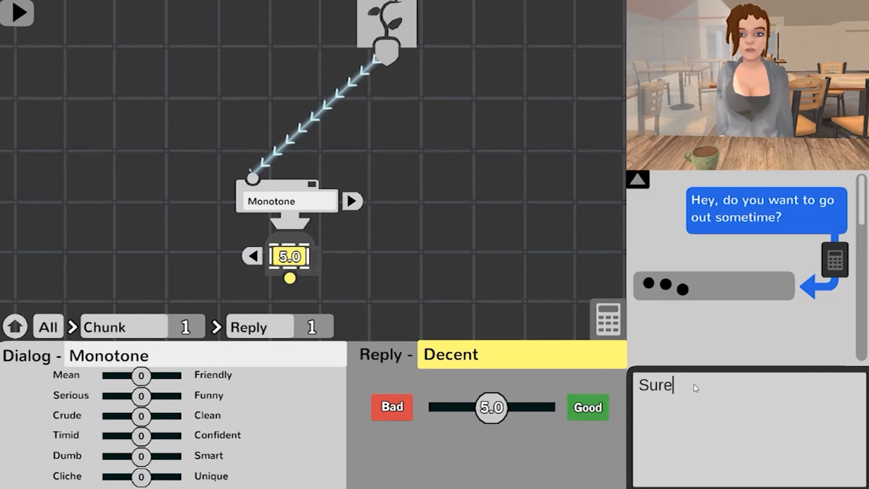
pyautogui.write(', how about thi')
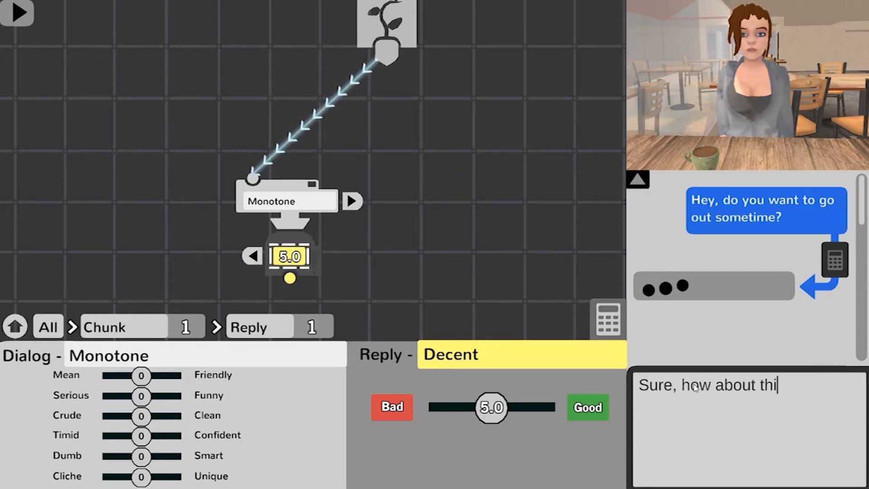
pyautogui.write('s Friday?')
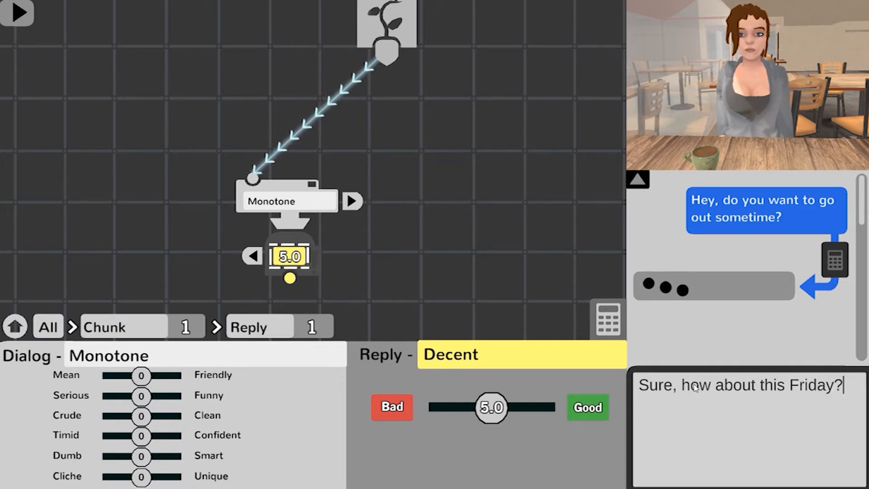
pyautogui.press('Return')
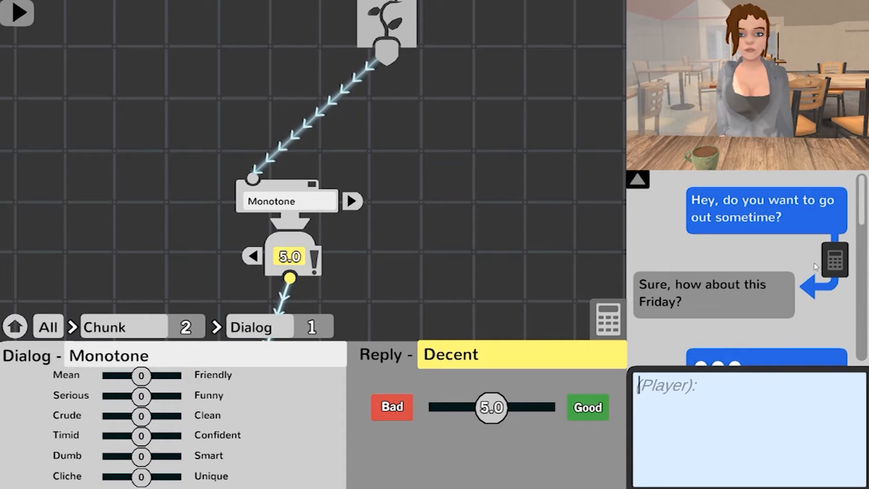
# Step: Select the player's opening line and set its dialog tone to Friendly 5 and Clean 3
pyautogui.click(721, 217)
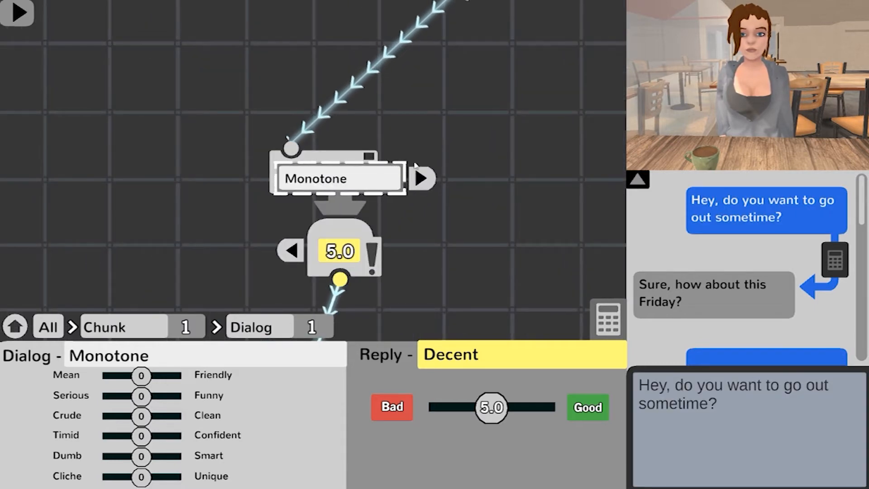
pyautogui.scroll(-4, 412, 199)
pyautogui.scroll(3, 393, 196)
pyautogui.moveTo(435, 211); pyautogui.dragTo(404, 217)
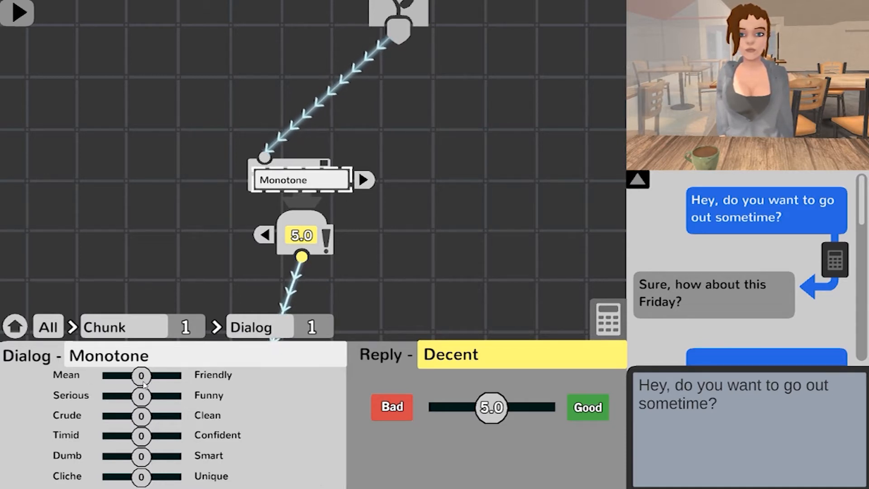
pyautogui.moveTo(143, 377); pyautogui.dragTo(177, 382)
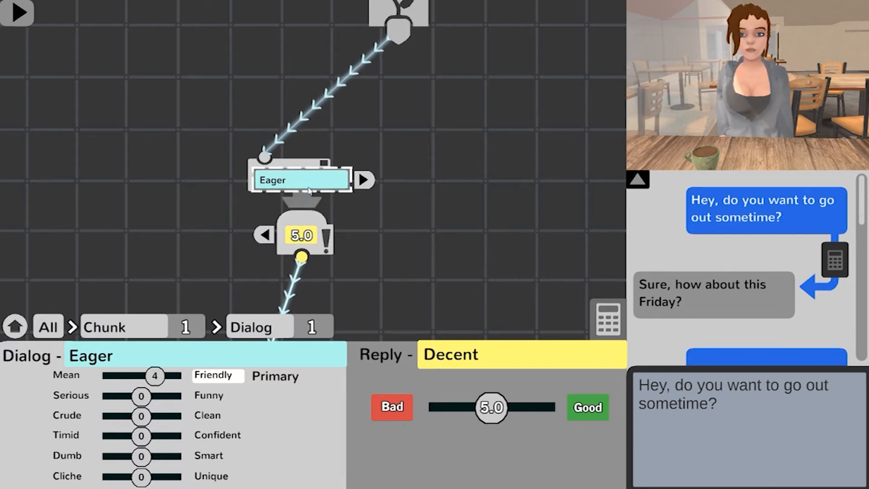
pyautogui.moveTo(179, 375); pyautogui.dragTo(138, 379)
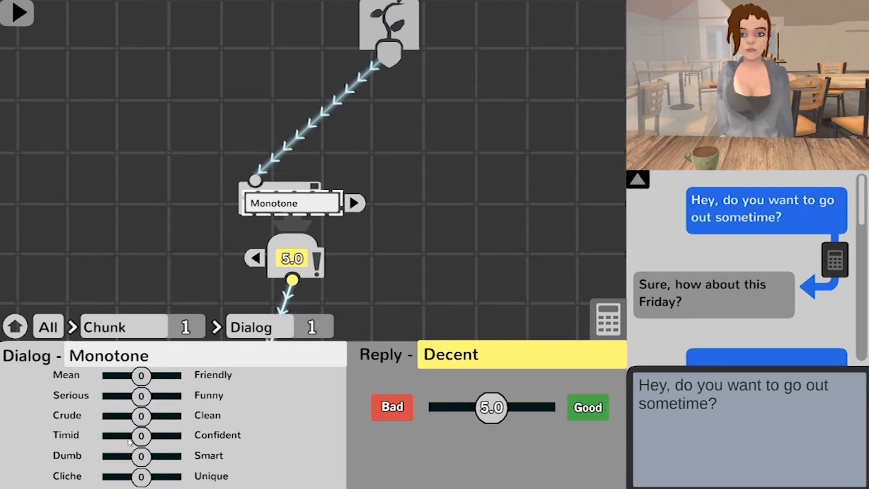
pyautogui.moveTo(141, 378); pyautogui.dragTo(160, 376)
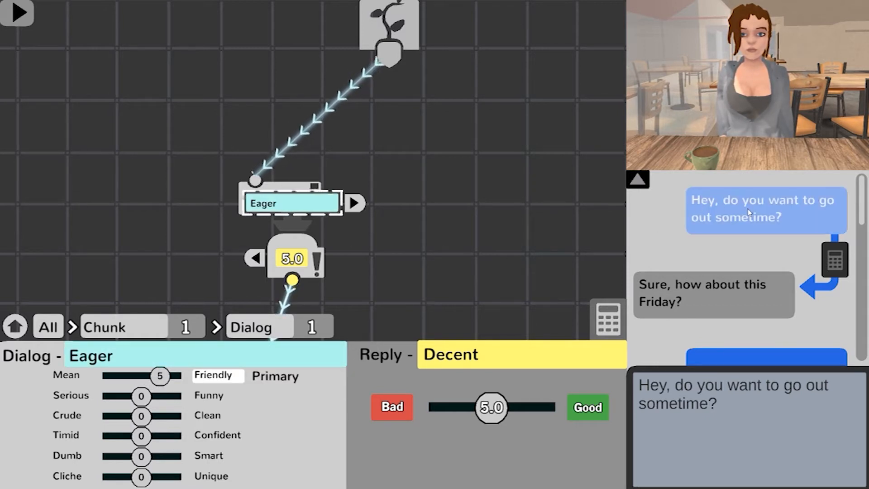
pyautogui.moveTo(141, 416); pyautogui.dragTo(155, 420)
pyautogui.moveTo(411, 282); pyautogui.dragTo(419, 238)
pyautogui.scroll(-2, 422, 236)
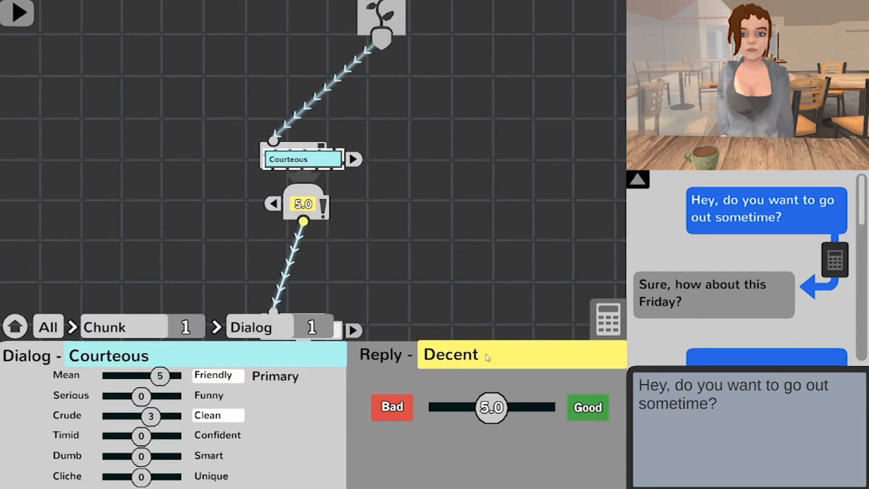
pyautogui.scroll(3, 377, 206)
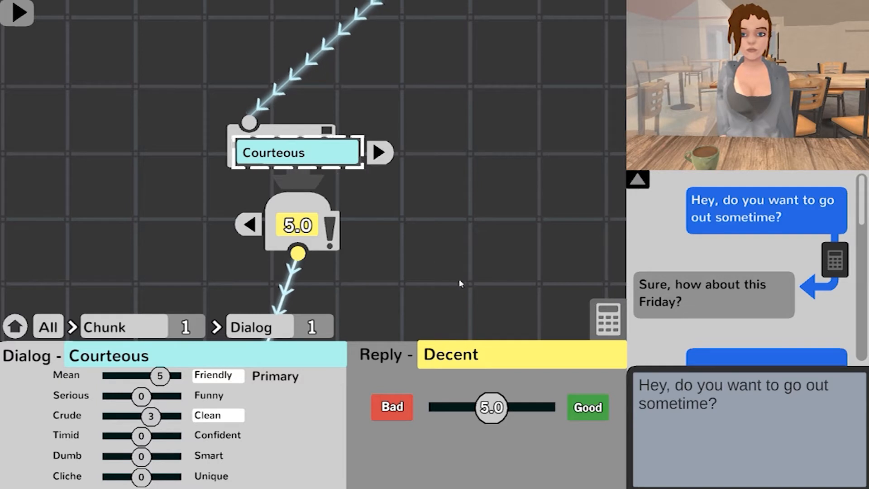
# Step: Open the reaction calculator for the player's opening dialog
pyautogui.moveTo(453, 264); pyautogui.dragTo(498, 240)
pyautogui.scroll(-2, 498, 238)
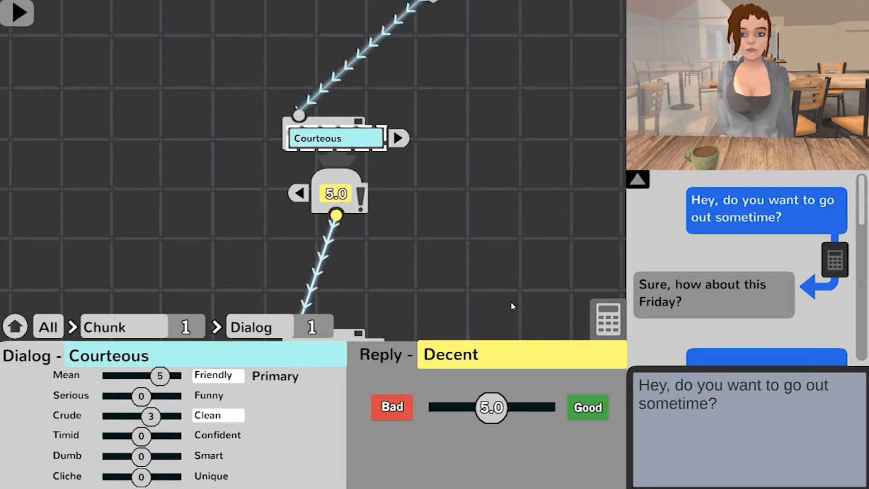
pyautogui.click(604, 325)
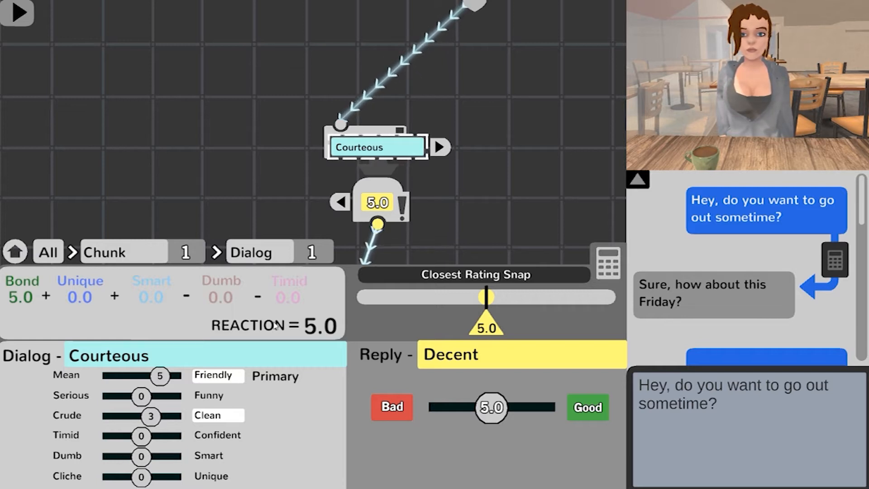
# Step: Expand the Premise node and set its Bond level to Loved
pyautogui.moveTo(557, 84); pyautogui.dragTo(423, 244)
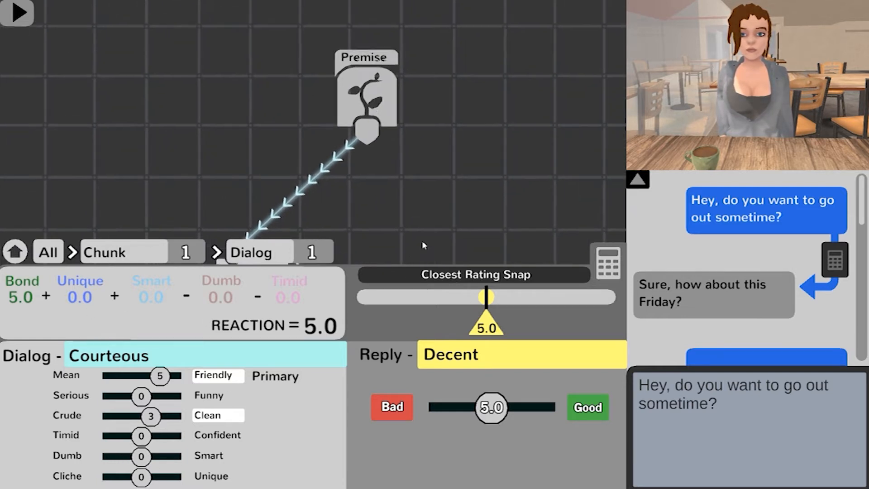
pyautogui.click(388, 104)
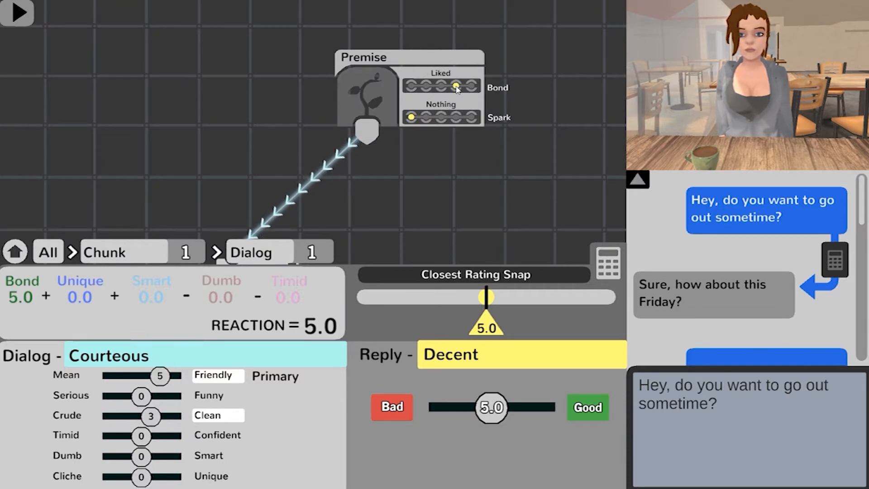
pyautogui.moveTo(447, 128); pyautogui.dragTo(526, 21)
pyautogui.click(407, 172)
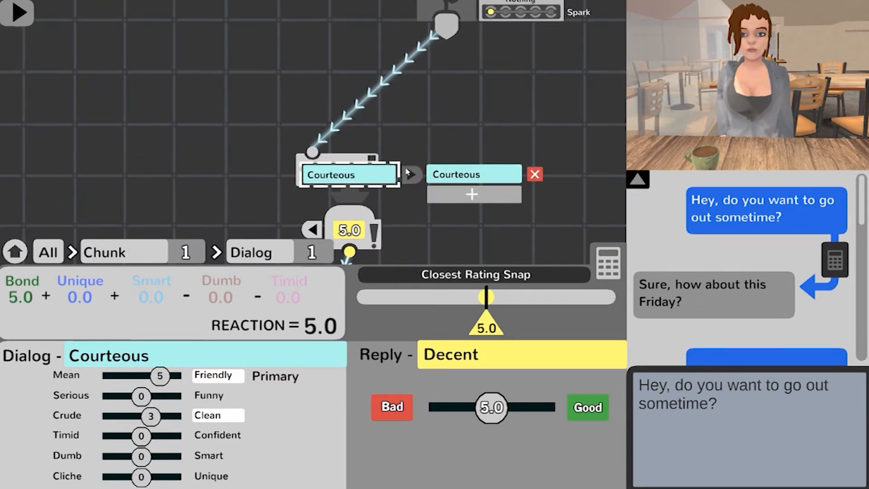
pyautogui.click(419, 175)
pyautogui.moveTo(481, 99); pyautogui.dragTo(451, 124)
pyautogui.moveTo(452, 165); pyautogui.dragTo(459, 116)
pyautogui.moveTo(489, 12); pyautogui.dragTo(463, 93)
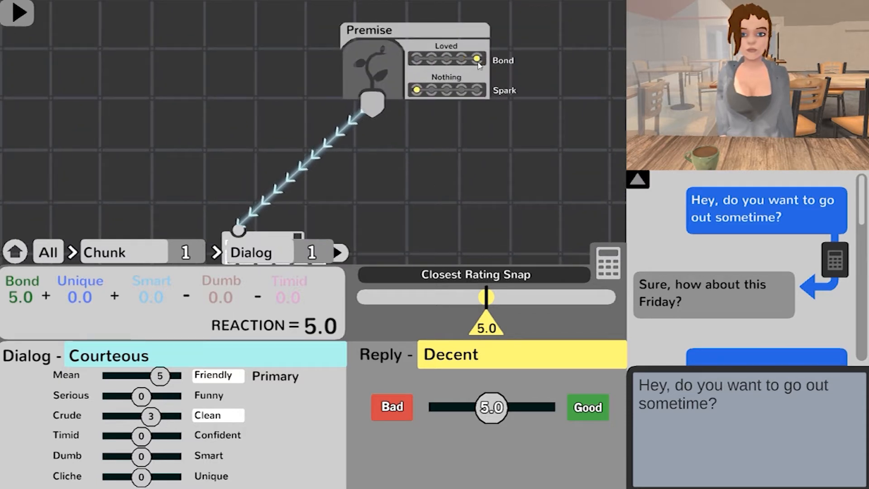
pyautogui.moveTo(432, 201); pyautogui.dragTo(463, 148)
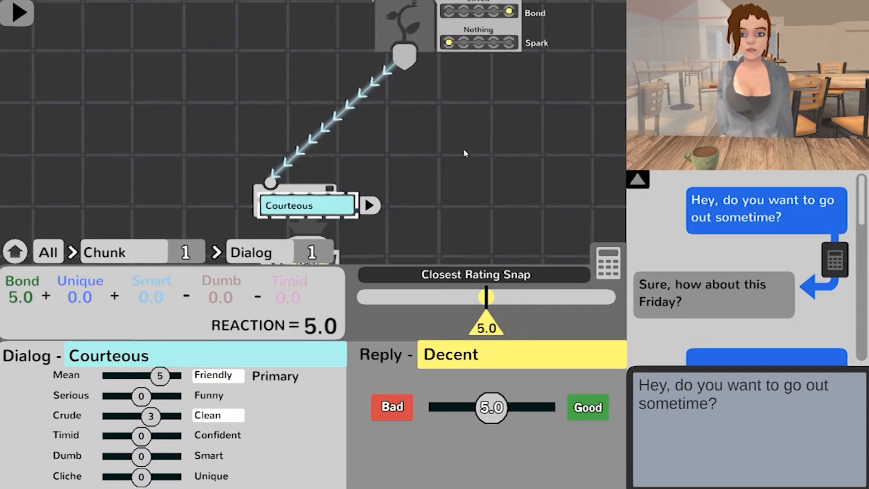
pyautogui.click(157, 375)
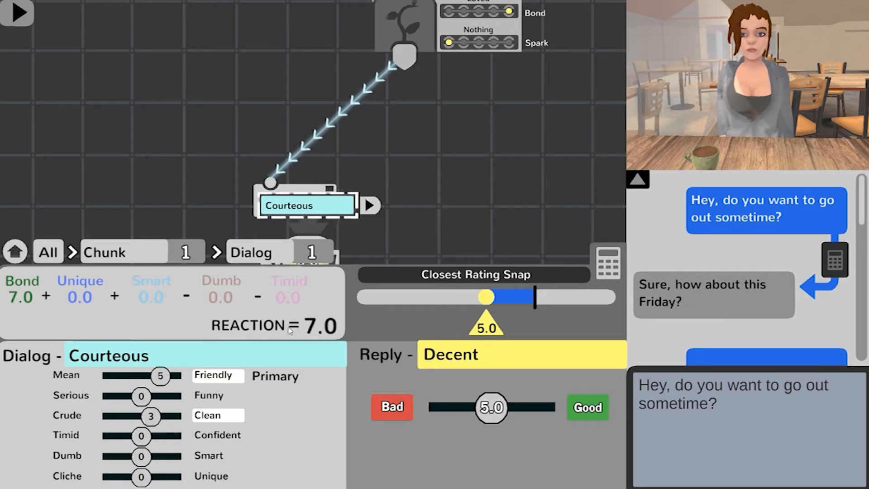
# Step: Try the character's reply at a rating of 10 (Amazing) and at 0 (Disastrous)
pyautogui.moveTo(528, 171); pyautogui.dragTo(549, 166)
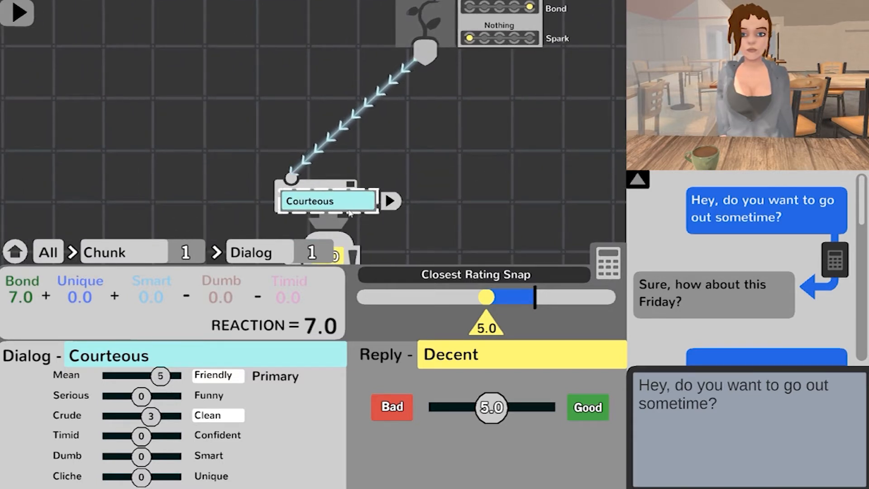
pyautogui.moveTo(419, 230); pyautogui.dragTo(426, 211)
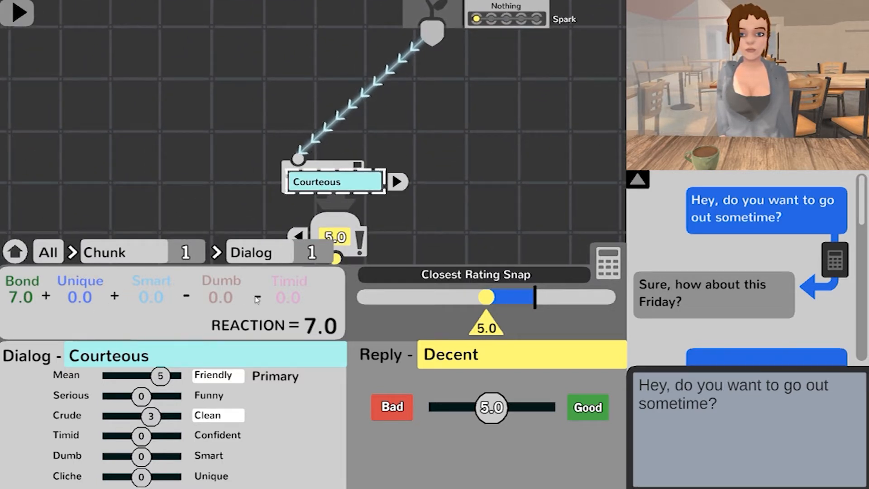
pyautogui.moveTo(525, 155); pyautogui.dragTo(488, 142)
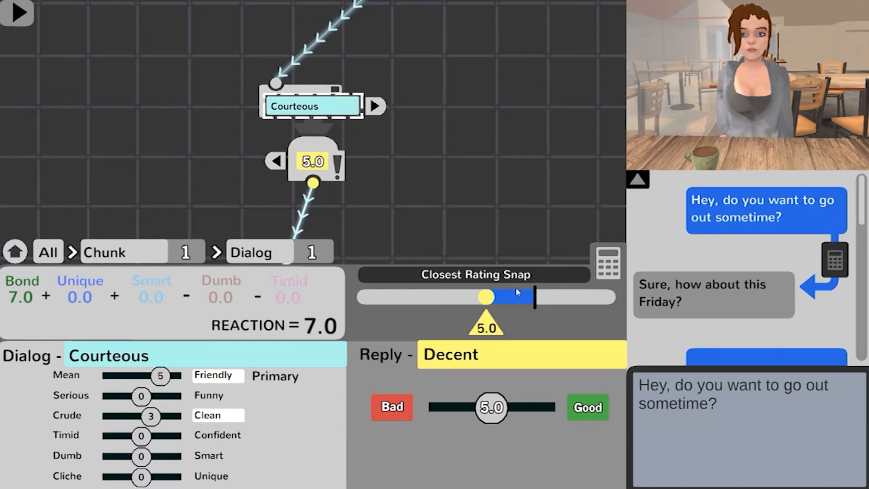
pyautogui.moveTo(419, 205); pyautogui.dragTo(472, 186)
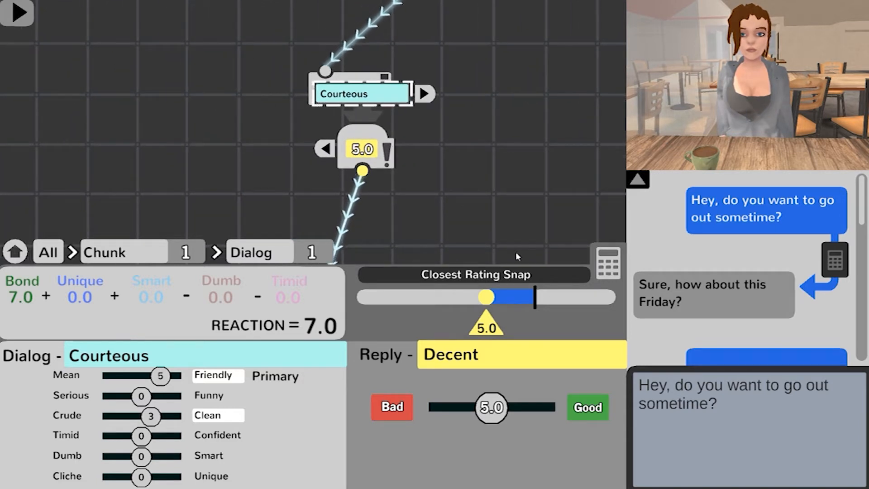
pyautogui.moveTo(484, 407); pyautogui.dragTo(566, 419)
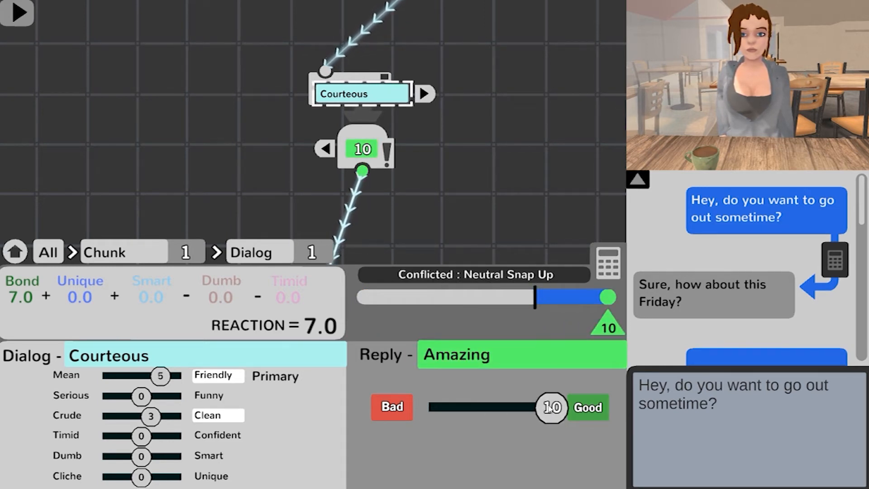
pyautogui.moveTo(548, 408); pyautogui.dragTo(424, 429)
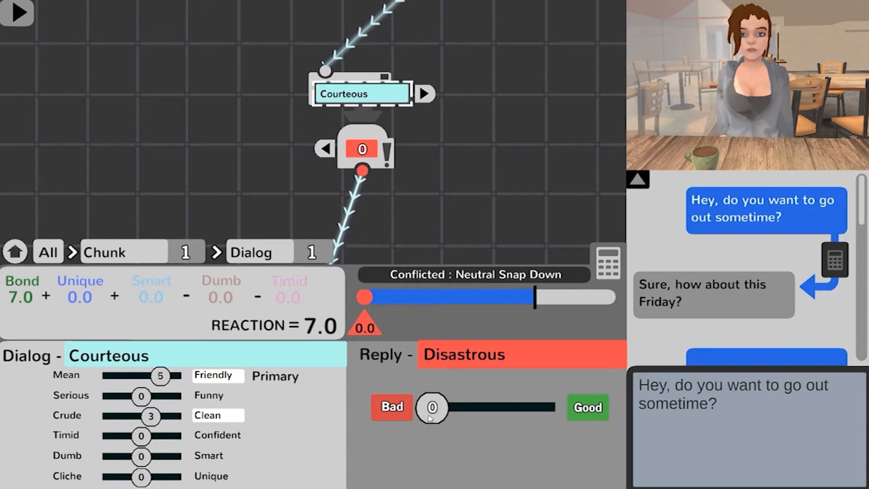
pyautogui.moveTo(433, 417)
pyautogui.mouseDown()
pyautogui.moveTo(452, 422)
pyautogui.moveTo(420, 423)
pyautogui.mouseUp()
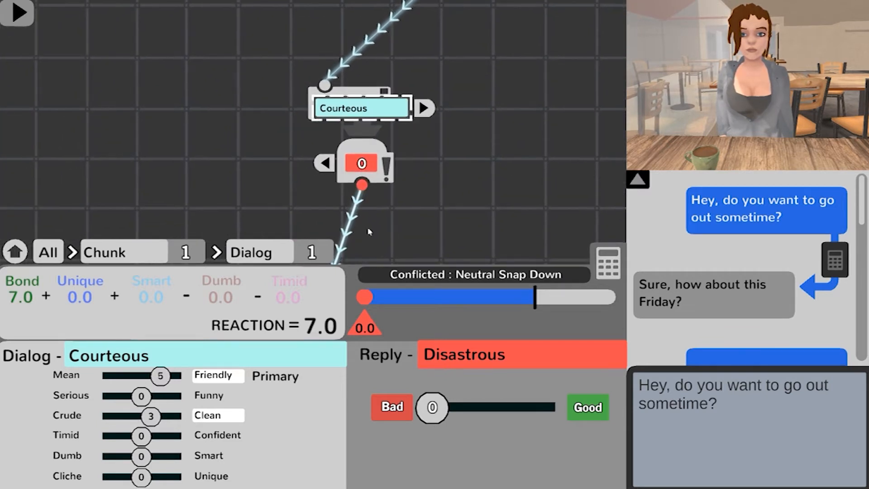
# Step: Set the rating of the "Sure, how about this Friday?" reply to 8.1 (Great)
pyautogui.moveTo(429, 393); pyautogui.dragTo(524, 396)
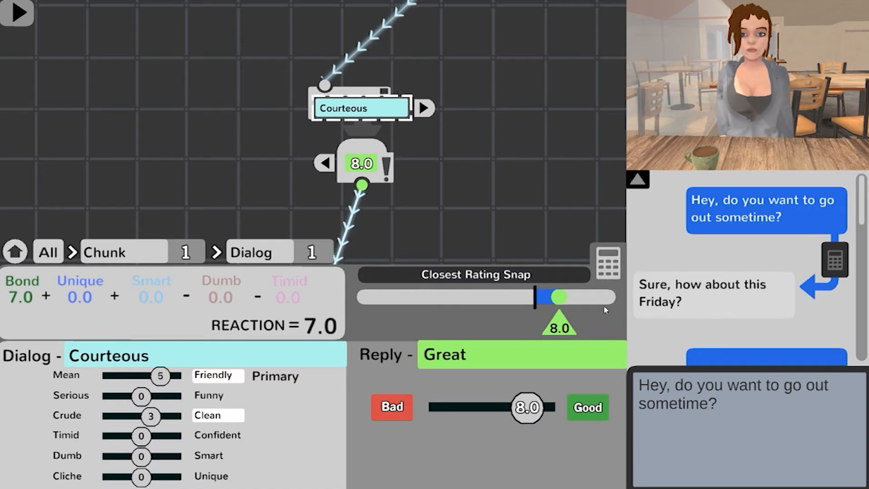
pyautogui.click(656, 298)
pyautogui.moveTo(529, 407); pyautogui.dragTo(539, 421)
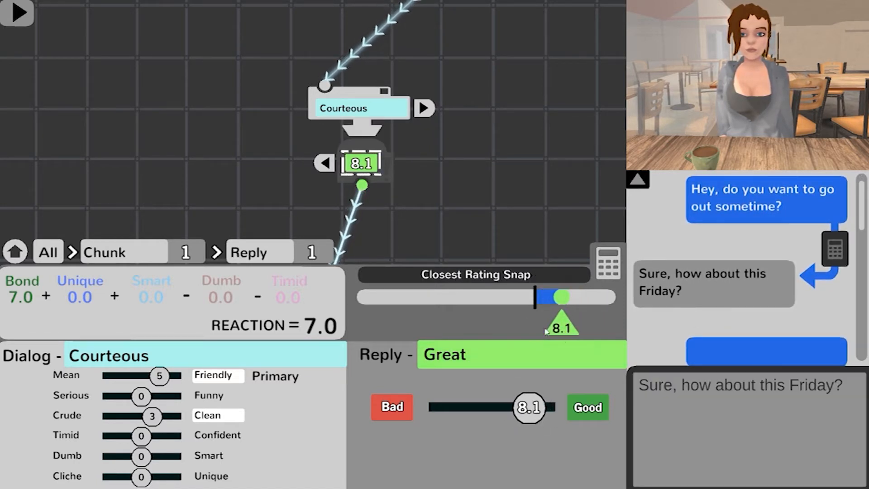
# Step: Add a second reply to the first chunk and set its rating to 1.6 (Terrible)
pyautogui.click(327, 164)
pyautogui.click(300, 183)
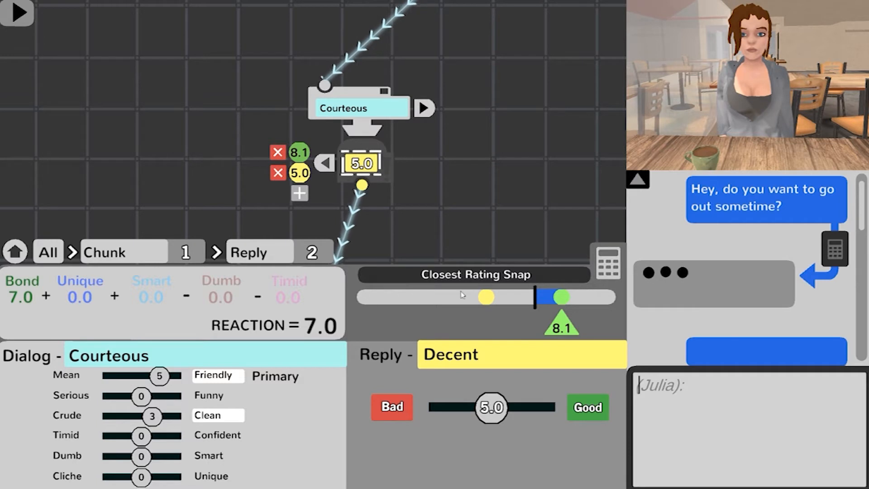
pyautogui.moveTo(492, 409); pyautogui.dragTo(450, 409)
pyautogui.moveTo(484, 178); pyautogui.dragTo(454, 246)
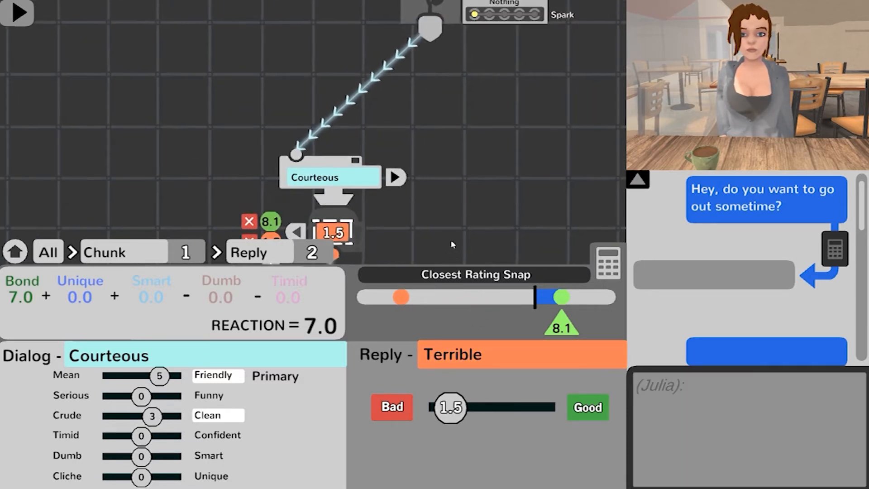
pyautogui.scroll(-3, 504, 127)
pyautogui.moveTo(483, 126); pyautogui.dragTo(482, 175)
pyautogui.moveTo(401, 178); pyautogui.dragTo(405, 140)
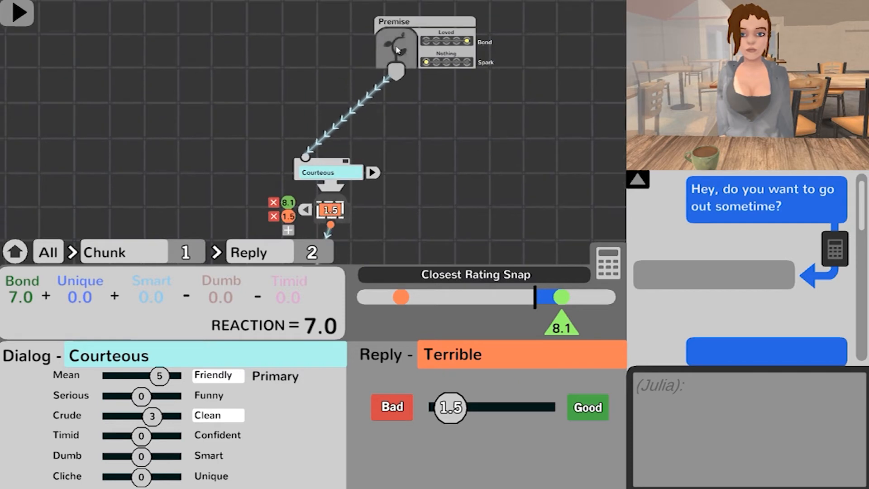
pyautogui.scroll(3, 482, 153)
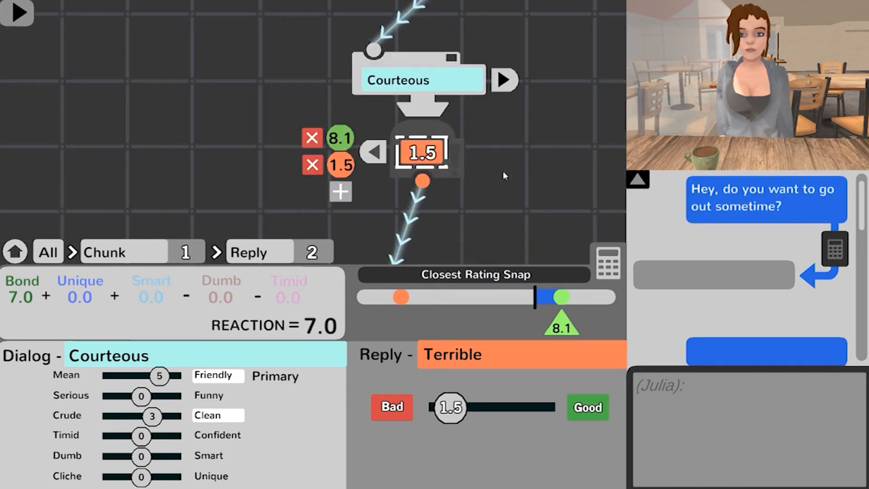
pyautogui.moveTo(505, 175); pyautogui.dragTo(484, 185)
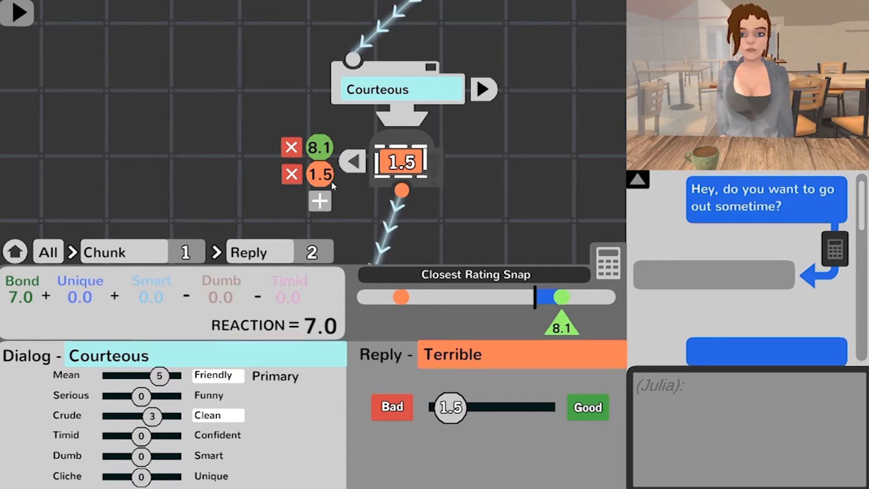
pyautogui.moveTo(451, 419); pyautogui.dragTo(454, 420)
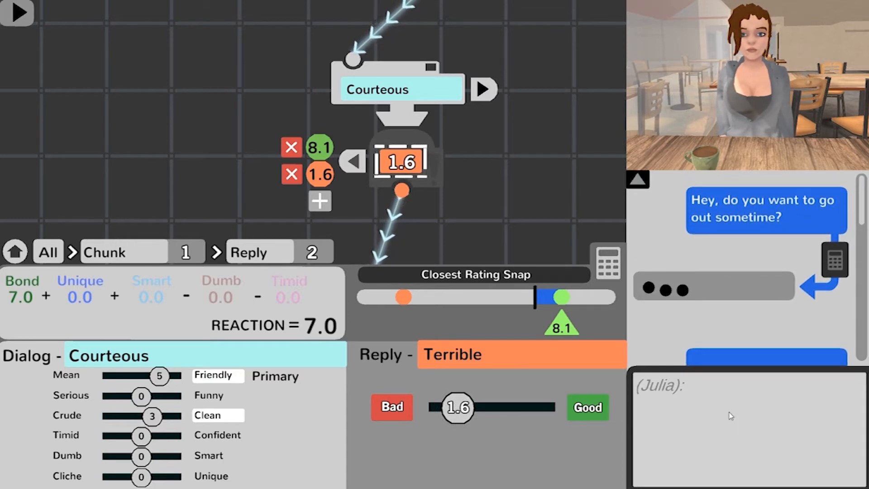
# Step: Write the second reply "Wow, I can't believe you just asked me out.. Gross" and submit it
pyautogui.write("Wow, I can'")
pyautogui.write('t vb')
pyautogui.press('BackSpace')
pyautogui.press('BackSpace')
pyautogui.write('br')
pyautogui.press('BackSpace')
pyautogui.write('elieb')
pyautogui.press('BackSpace')
pyautogui.write('ve you just a')
pyautogui.press('BackSpace')
pyautogui.press('BackSpace')
pyautogui.press('BackSpace')
pyautogui.write('st asked me out..')
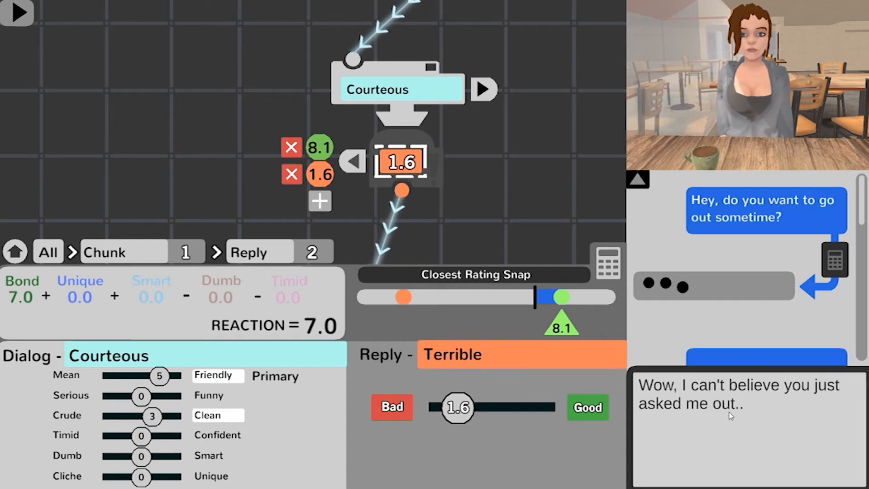
pyautogui.write(' Gross')
pyautogui.click(485, 91)
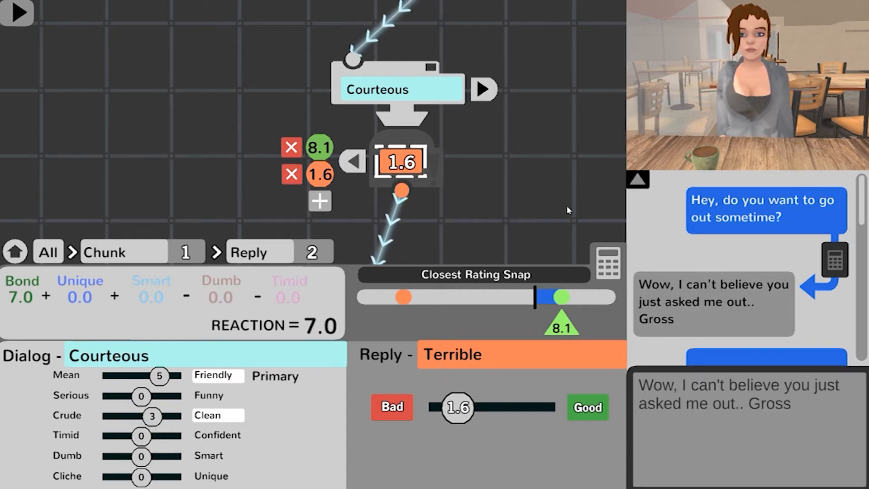
# Step: Switch between the 8.1 and 1.6 replies to compare their text and distance from the reaction score, finishing on the 8.1 reply
pyautogui.moveTo(458, 211); pyautogui.dragTo(483, 190)
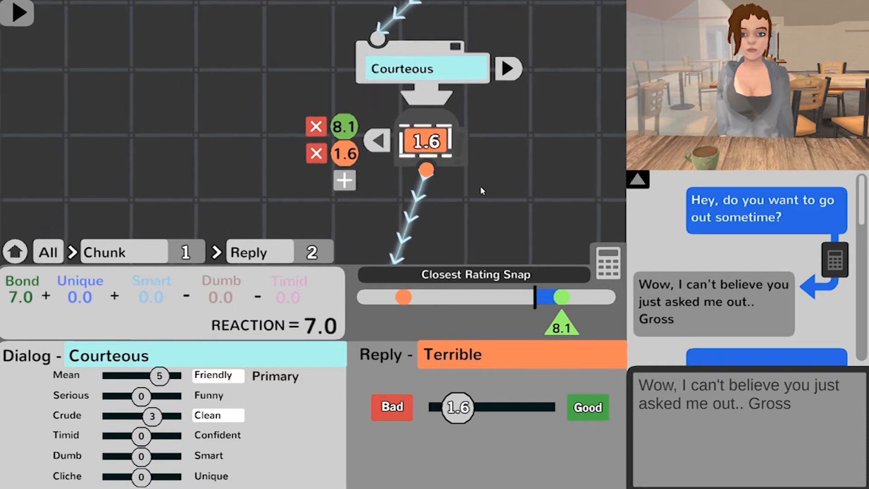
pyautogui.click(345, 128)
pyautogui.click(345, 153)
pyautogui.click(345, 128)
pyautogui.click(347, 155)
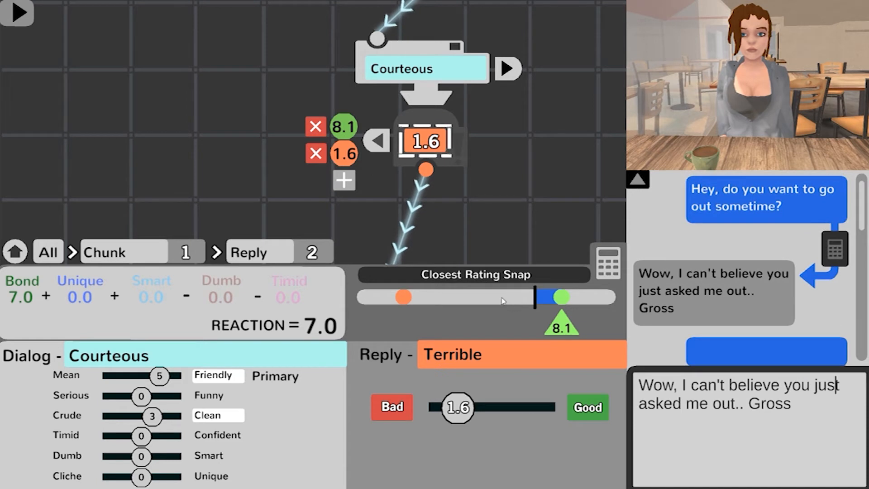
pyautogui.moveTo(501, 199); pyautogui.dragTo(462, 249)
pyautogui.scroll(-5, 493, 172)
pyautogui.moveTo(466, 100); pyautogui.dragTo(446, 153)
pyautogui.scroll(2, 446, 154)
pyautogui.moveTo(439, 110)
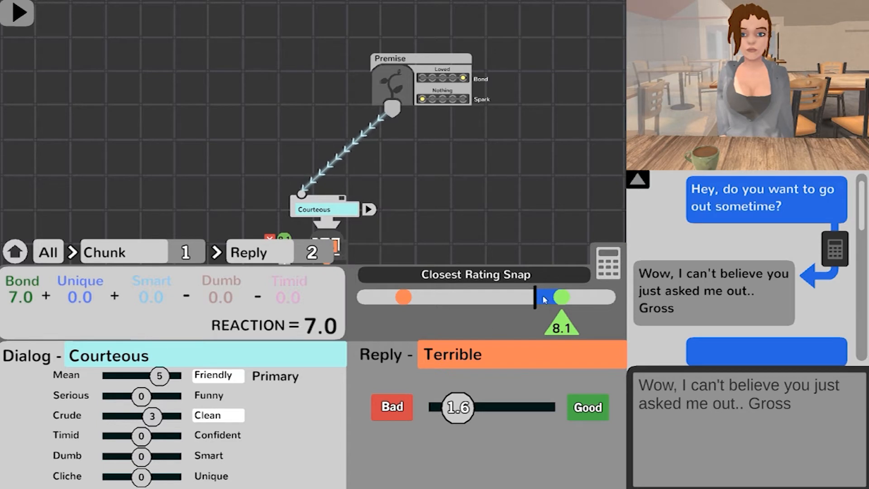
pyautogui.moveTo(406, 246); pyautogui.dragTo(420, 218)
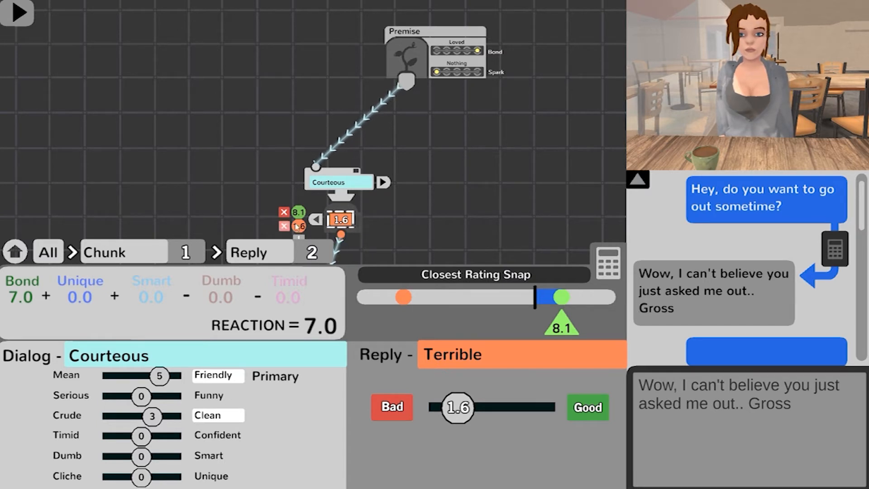
pyautogui.click(562, 298)
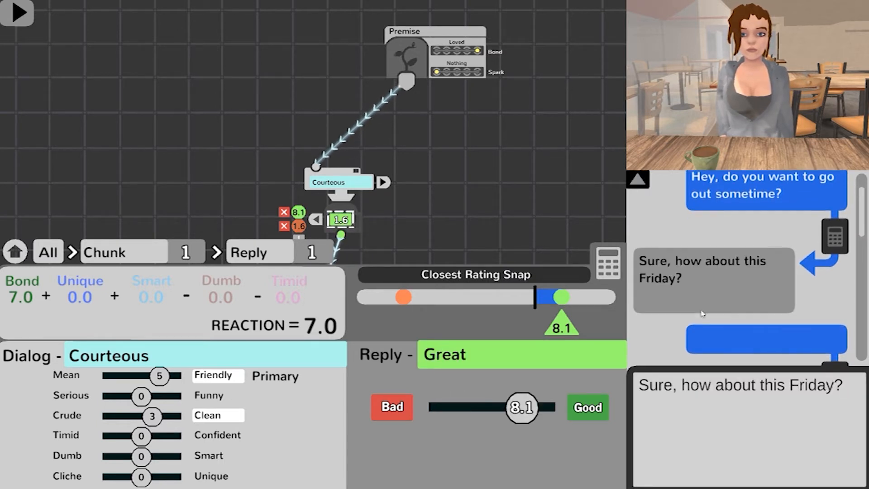
# Step: Collapse the first chunk's reply list, expand its player dialog list and add a second dialog
pyautogui.moveTo(477, 222)
pyautogui.mouseDown()
pyautogui.moveTo(504, 178)
pyautogui.moveTo(467, 213)
pyautogui.mouseUp()
pyautogui.scroll(3, 503, 178)
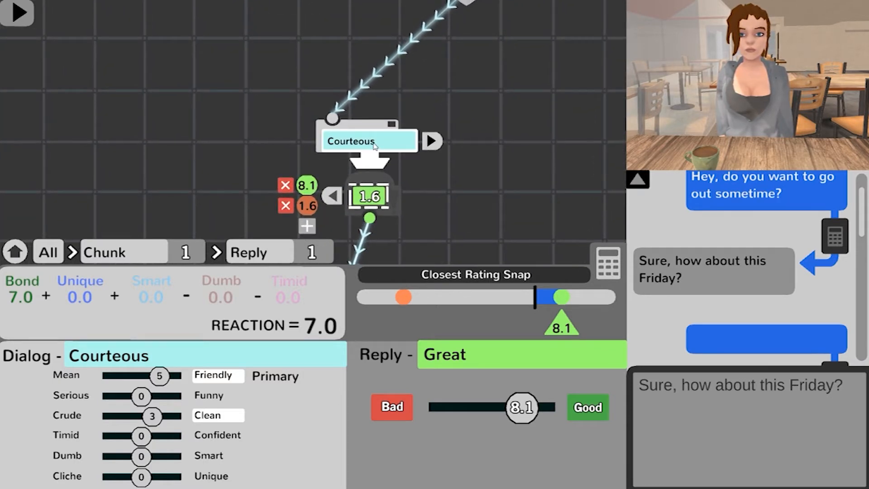
pyautogui.click(400, 138)
pyautogui.click(431, 141)
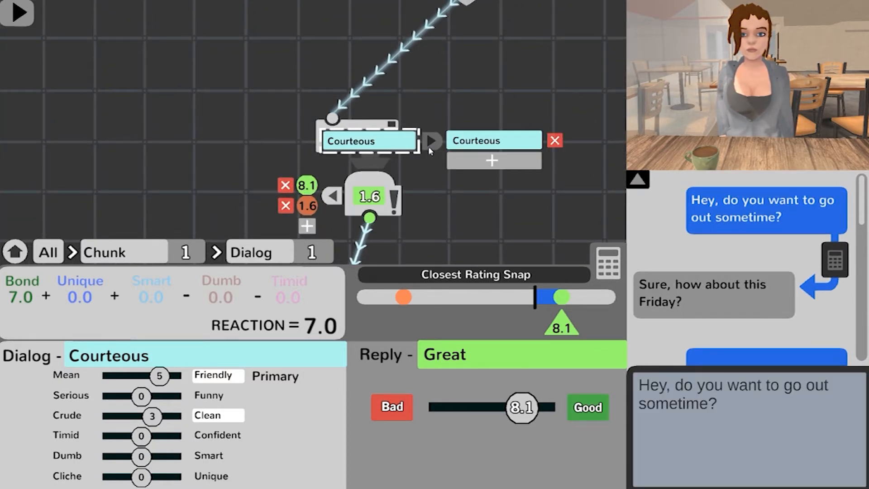
pyautogui.click(334, 196)
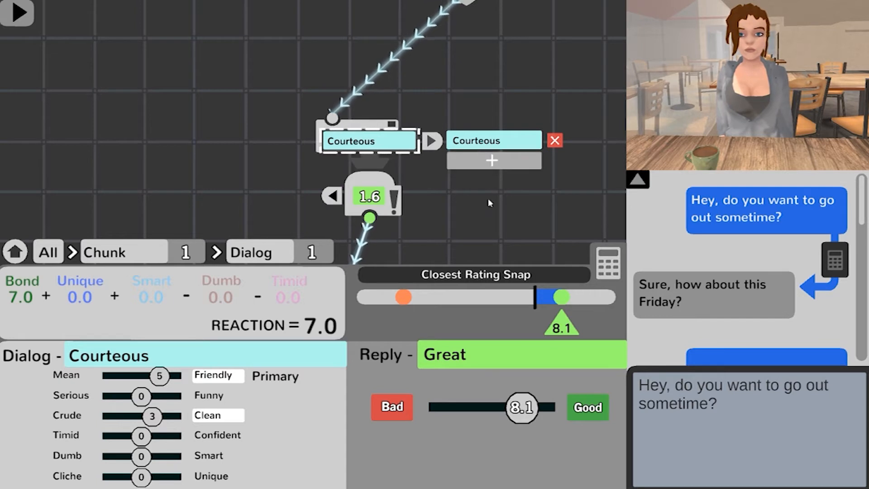
pyautogui.moveTo(489, 204); pyautogui.dragTo(479, 232)
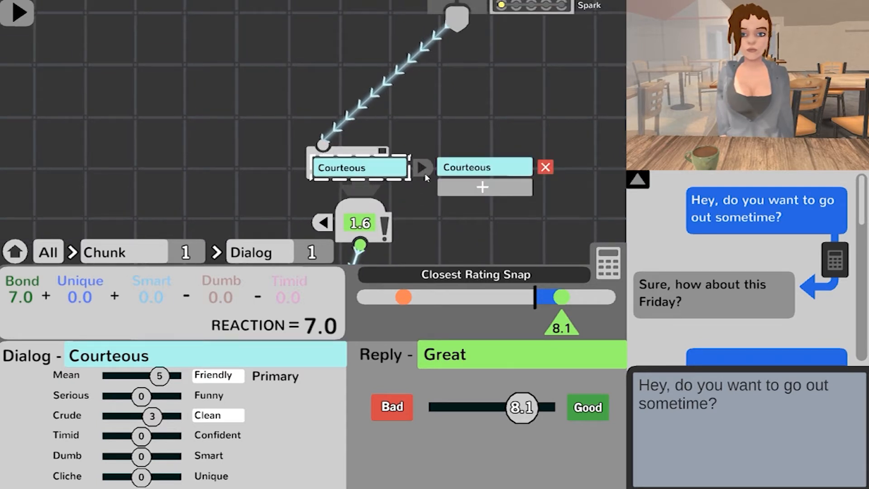
pyautogui.click(450, 164)
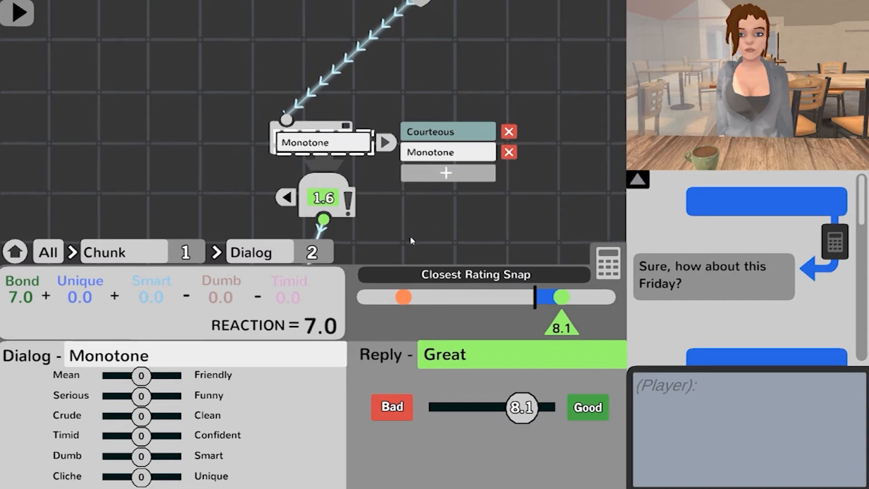
# Step: Set the second dialog's tone to Dumb -10 and Timid -8 so that it reads as Helpless
pyautogui.click(436, 152)
pyautogui.click(438, 171)
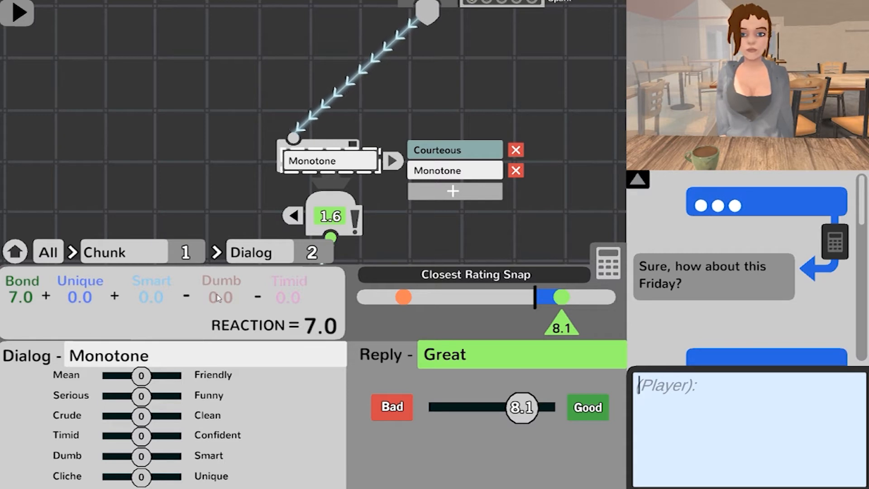
pyautogui.moveTo(138, 457); pyautogui.dragTo(111, 445)
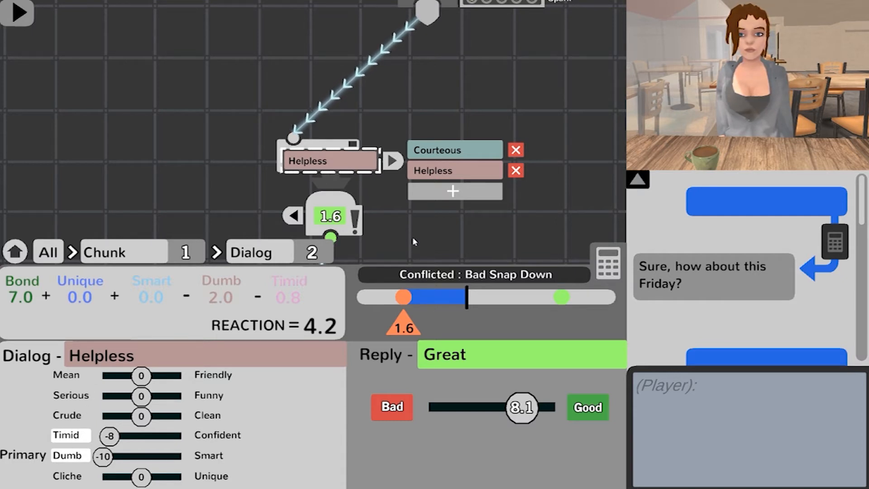
pyautogui.click(733, 213)
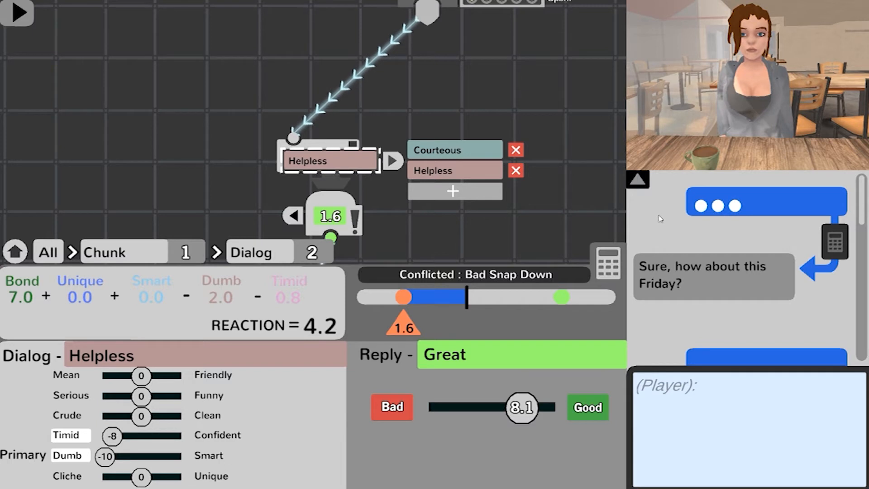
# Step: Switch between the Courteous and Helpless dialogs to compare their reaction scores and the replies they snap to
pyautogui.click(449, 155)
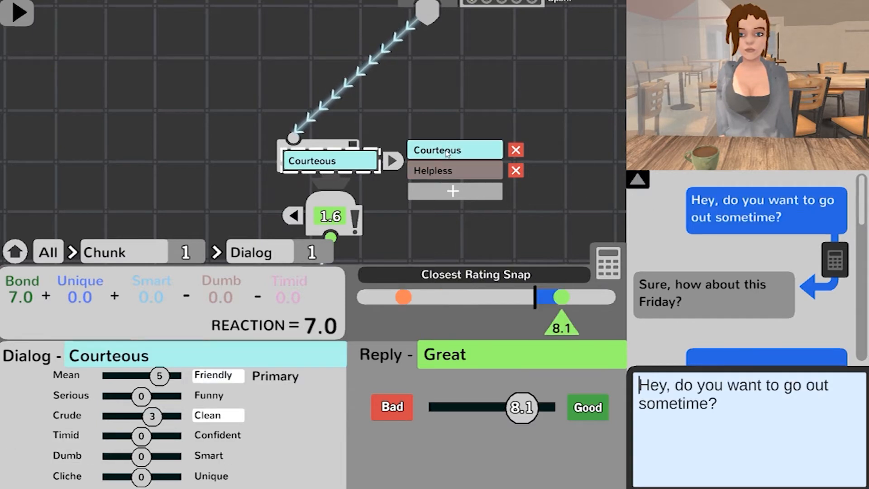
pyautogui.click(448, 169)
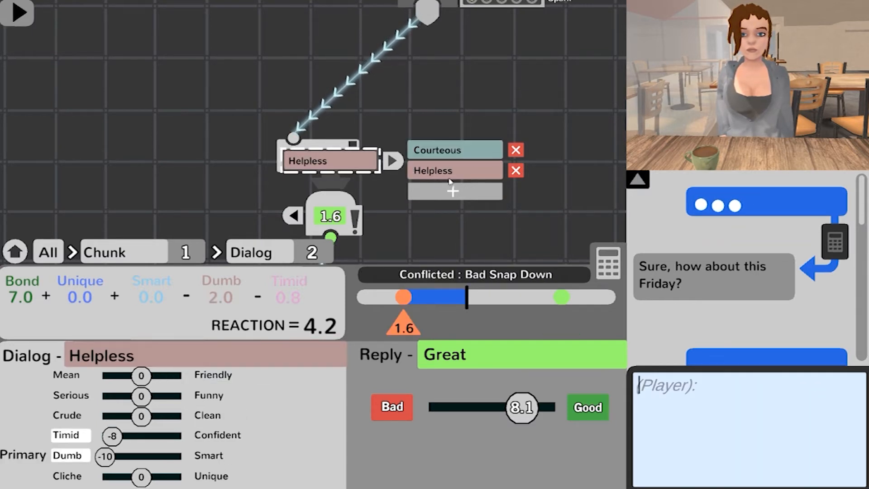
pyautogui.click(455, 153)
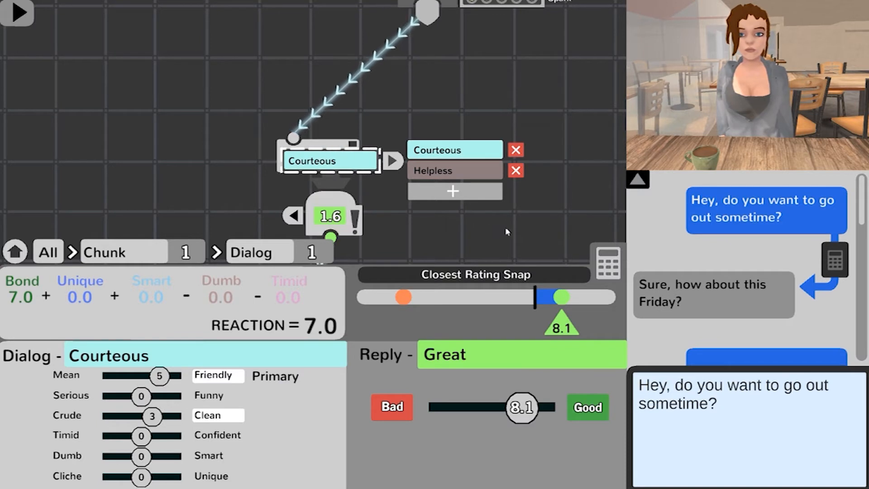
# Step: Write the Helpless dialog "I just really wish someone would ask me out. No one seems to ever take an interest in me." and submit it
pyautogui.click(448, 170)
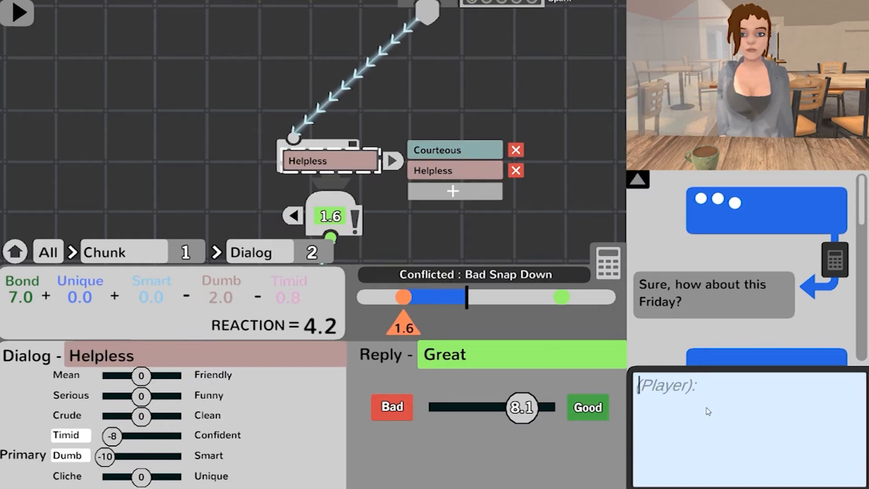
pyautogui.write('I j')
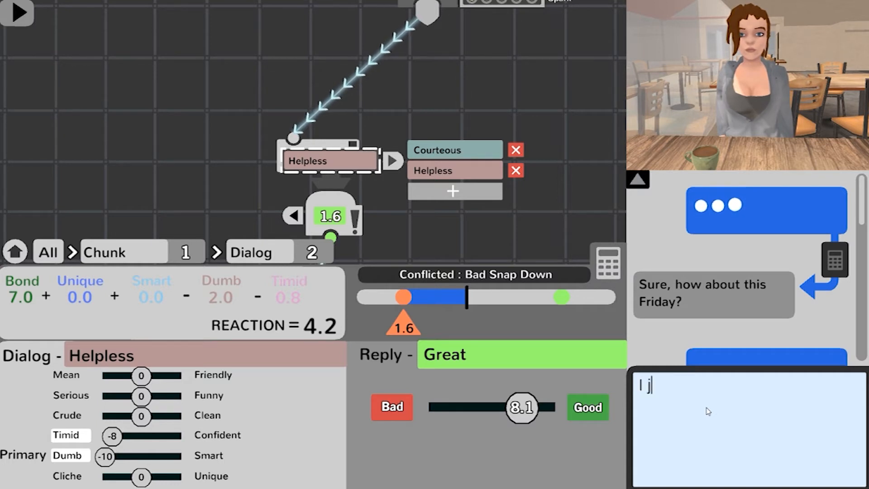
pyautogui.write('ust really wish')
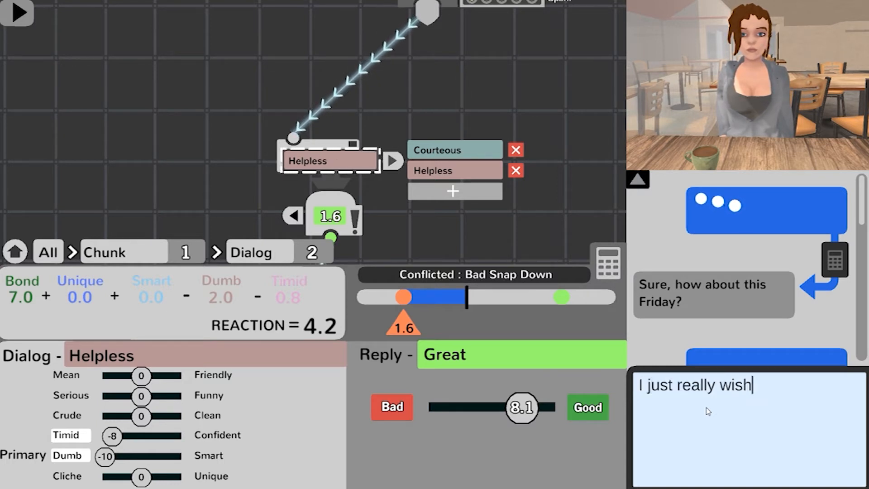
pyautogui.write(' someone ')
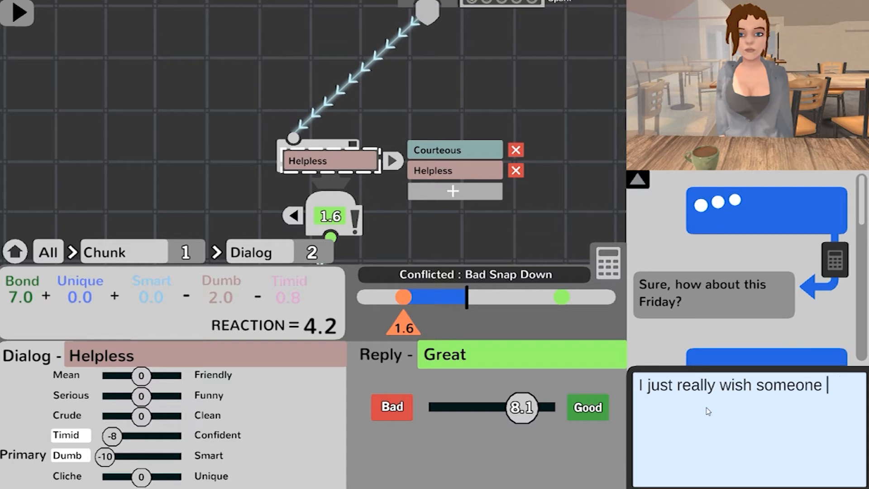
pyautogui.write('would ')
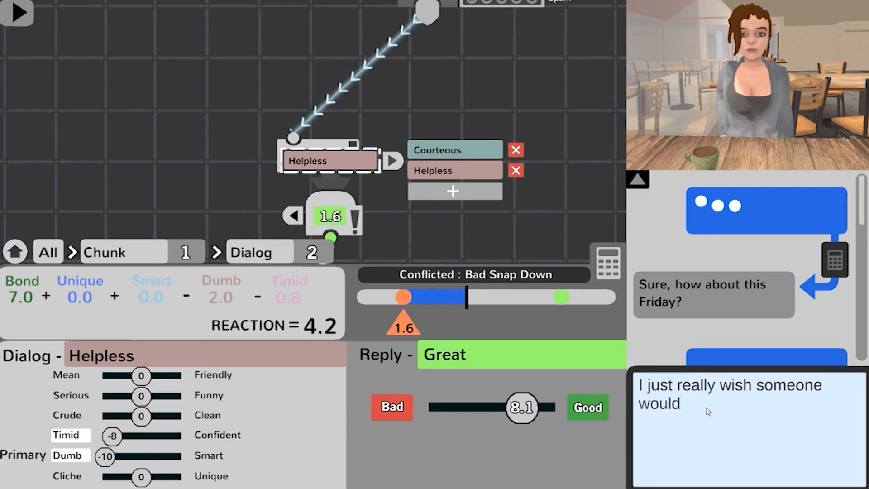
pyautogui.write('ask me out')
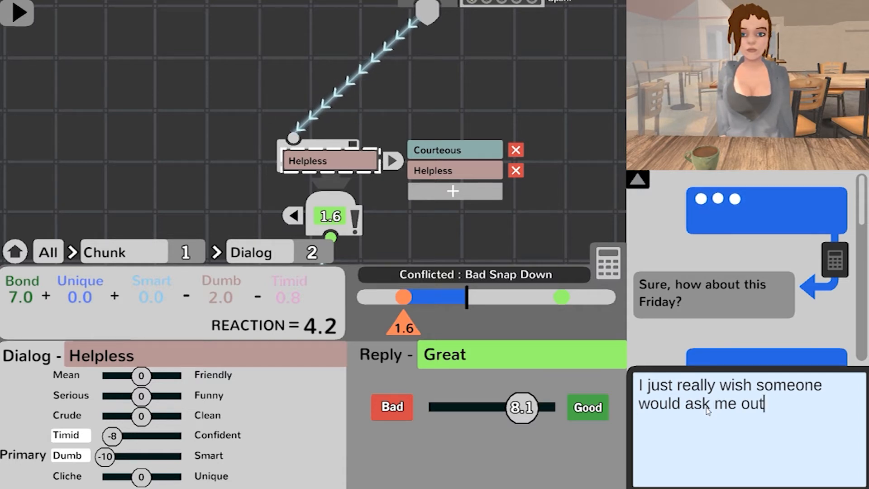
pyautogui.write('. No ')
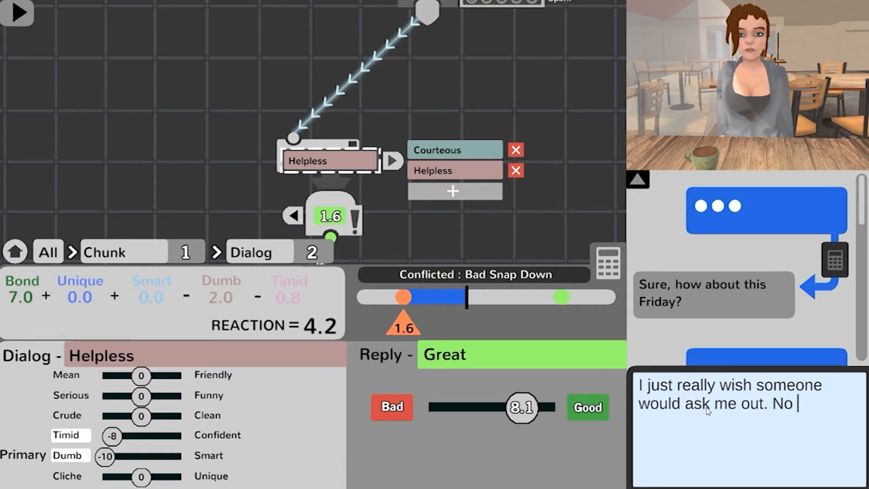
pyautogui.write('one seems to ever take an inte')
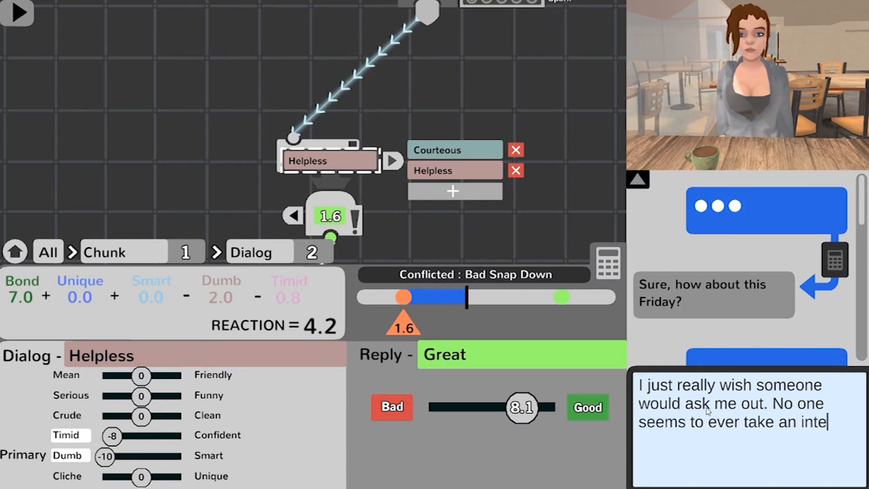
pyautogui.write('rest in me.')
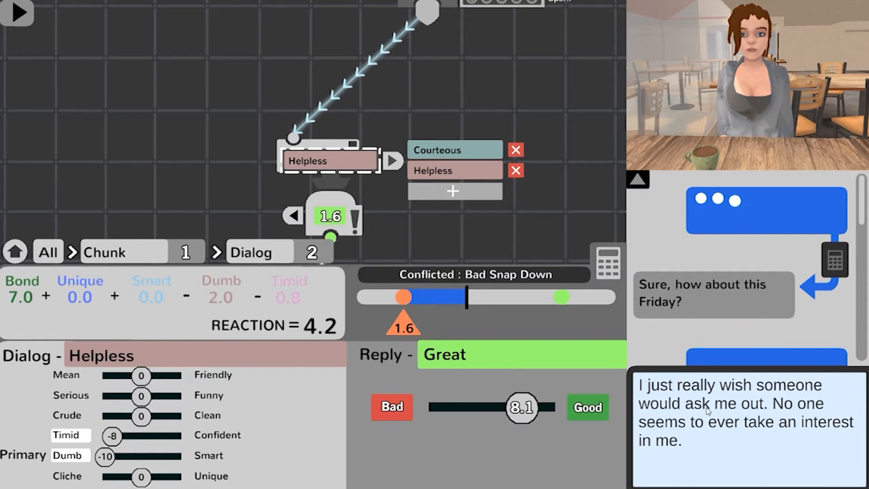
pyautogui.press('Return')
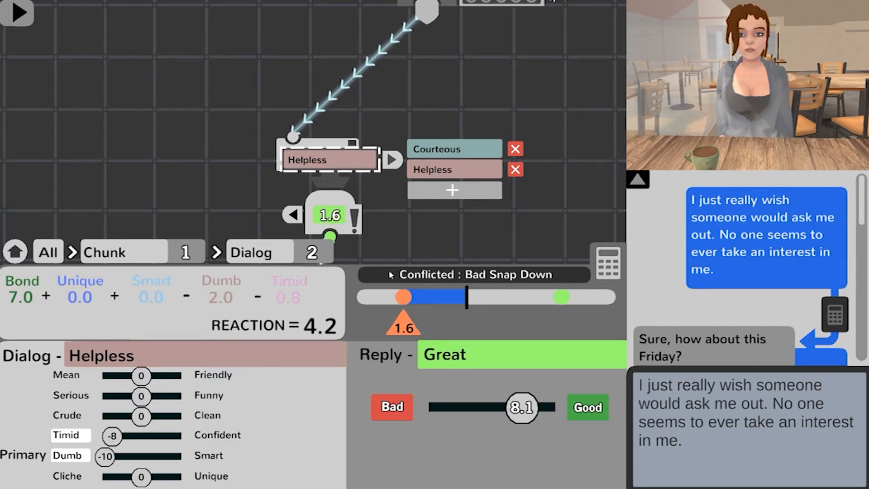
pyautogui.click(694, 423)
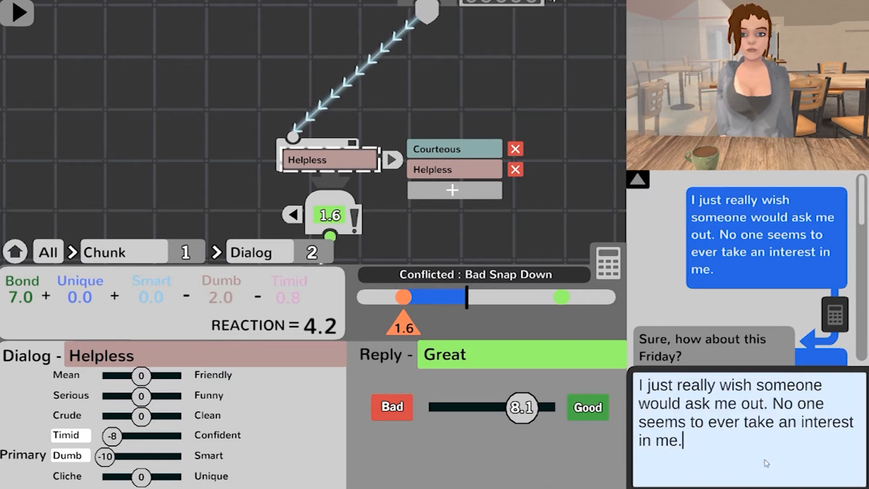
pyautogui.hotkey('ctrl', 'a')
pyautogui.click(717, 449)
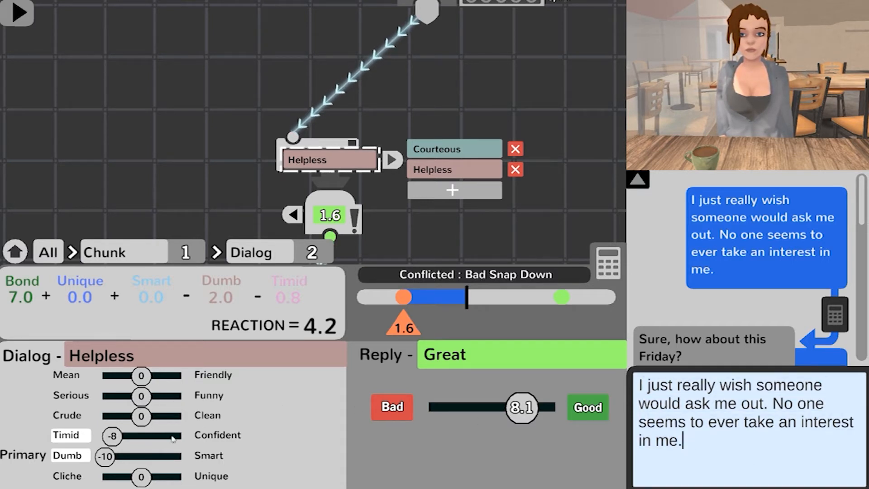
# Step: Select the Courteous dialog to compare its reaction and snapped reply with those of the Helpless dialog
pyautogui.moveTo(423, 242); pyautogui.dragTo(417, 218)
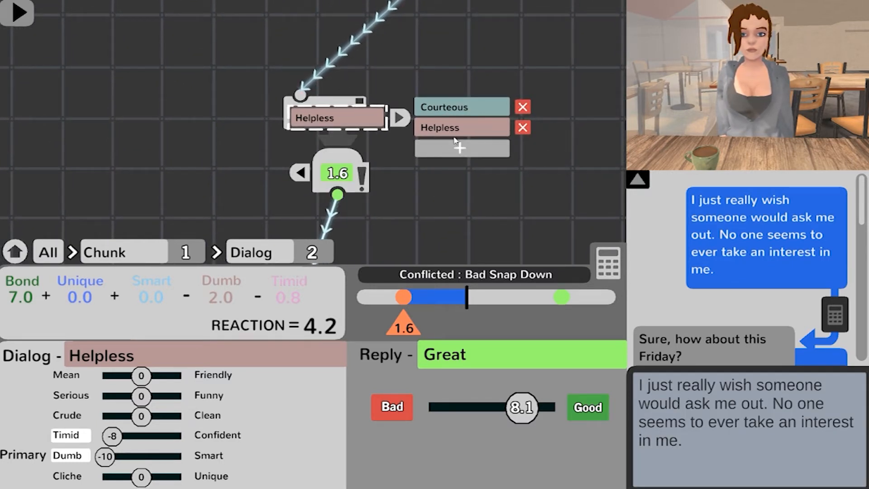
pyautogui.moveTo(416, 208); pyautogui.dragTo(404, 210)
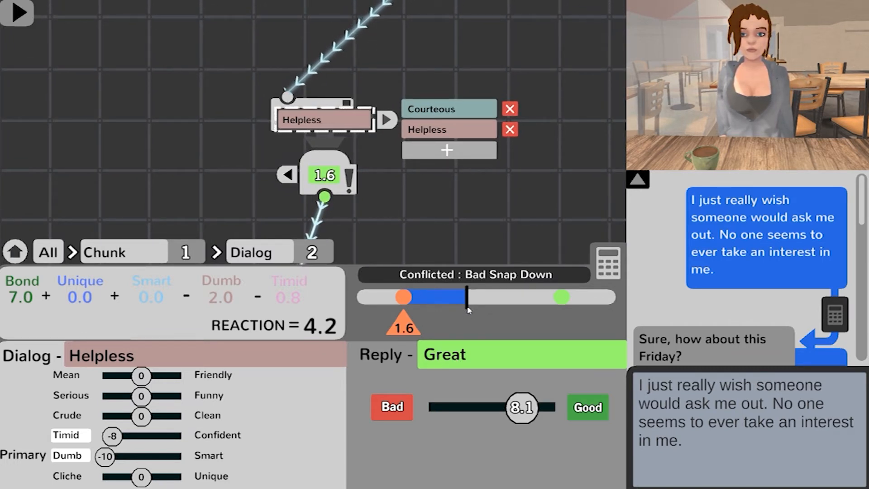
pyautogui.click(448, 116)
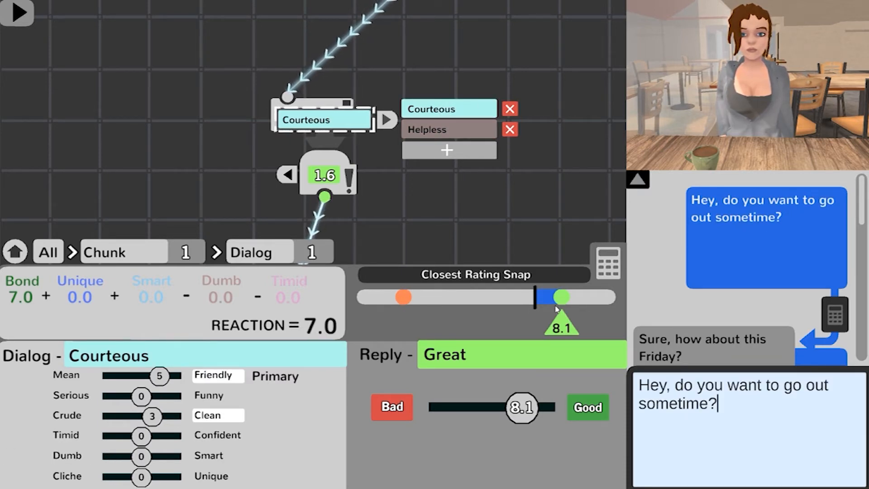
pyautogui.scroll(-3, 453, 208)
pyautogui.moveTo(386, 186); pyautogui.dragTo(394, 226)
pyautogui.scroll(-2, 412, 184)
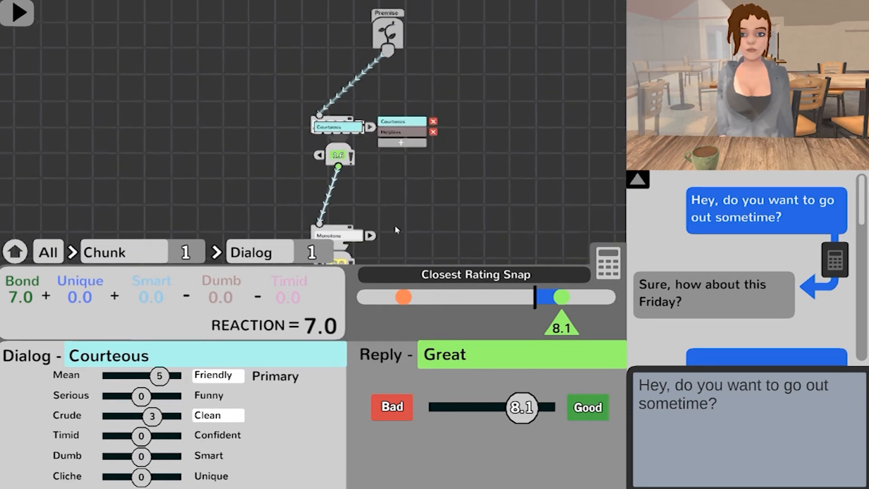
# Step: Collapse and re-expand the first chunk's player dialog list, and expand its reply list alongside it
pyautogui.scroll(3, 393, 194)
pyautogui.click(390, 126)
pyautogui.moveTo(462, 181); pyautogui.dragTo(457, 204)
pyautogui.scroll(3, 444, 199)
pyautogui.scroll(-5, 425, 192)
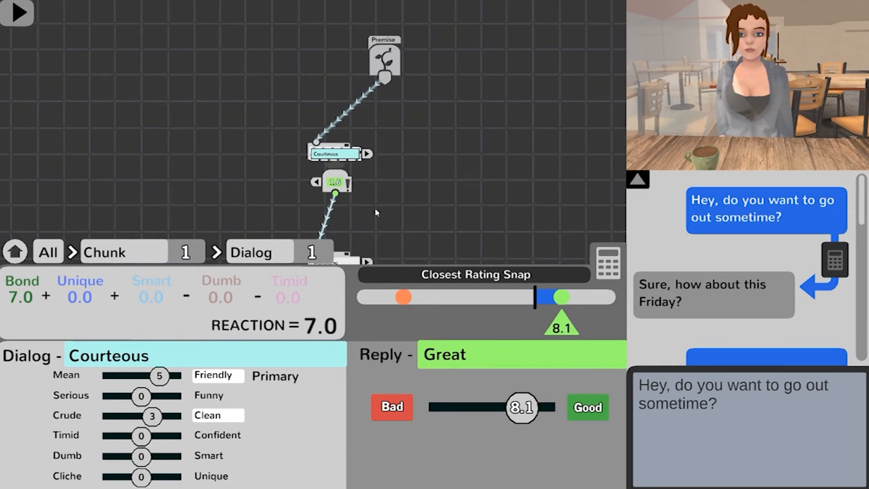
pyautogui.scroll(2, 386, 194)
pyautogui.click(398, 146)
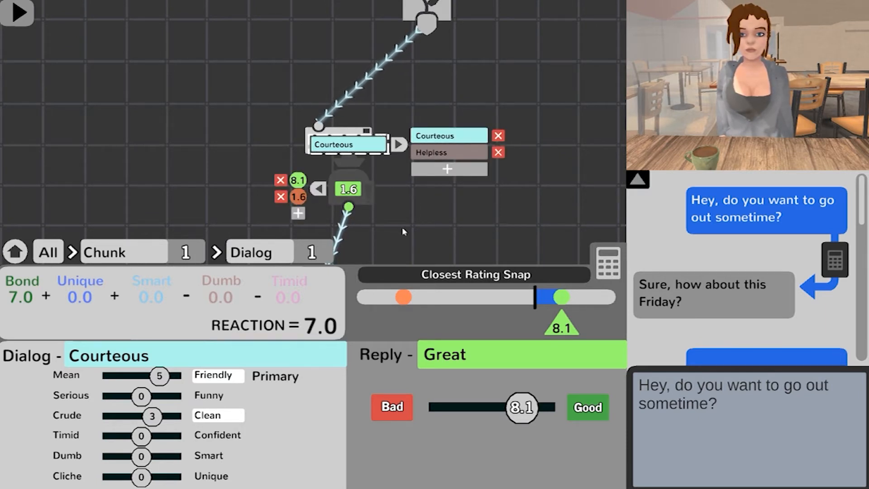
# Step: Add a third player dialog to the first chunk and set its tone to Confident 10
pyautogui.moveTo(432, 243); pyautogui.dragTo(419, 208)
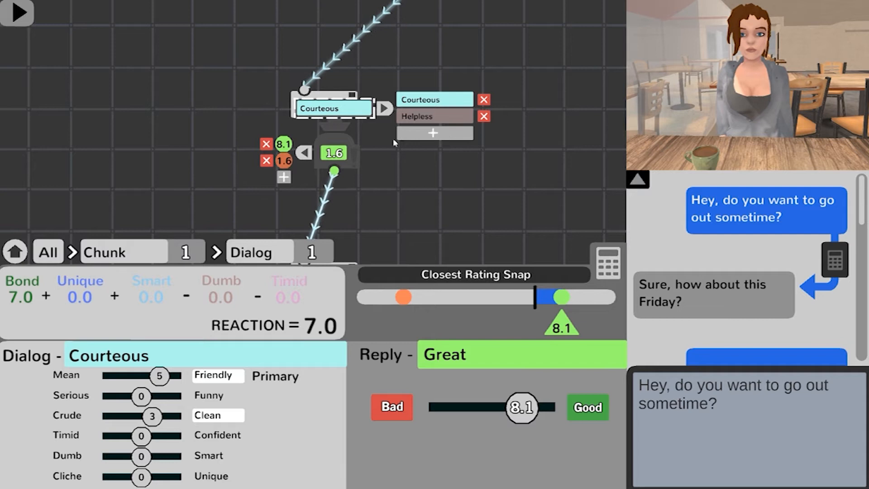
pyautogui.moveTo(399, 147); pyautogui.dragTo(401, 230)
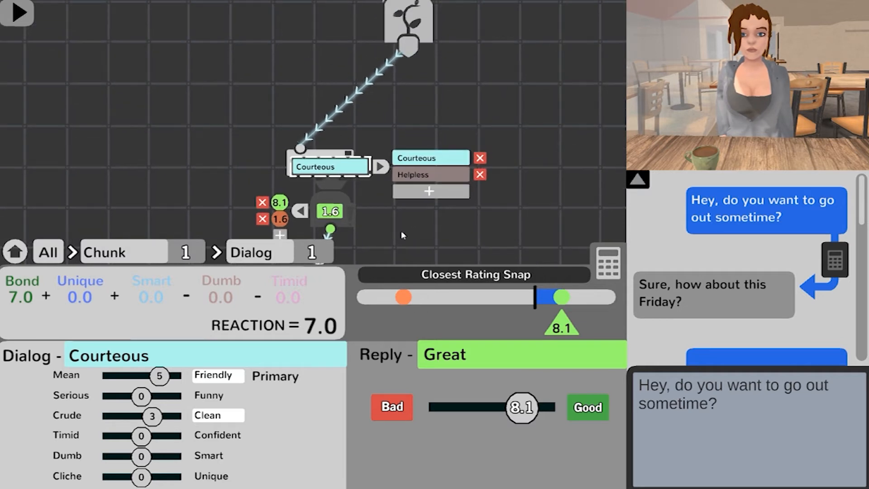
pyautogui.click(429, 189)
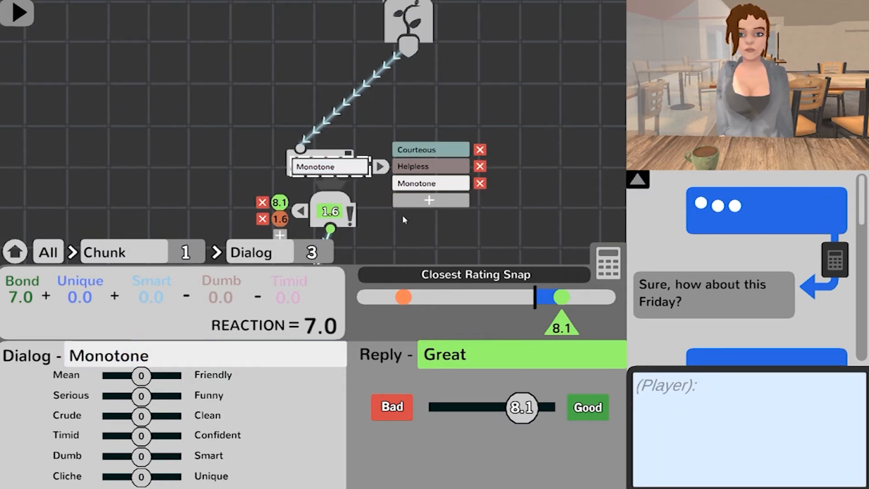
pyautogui.moveTo(149, 434); pyautogui.dragTo(179, 436)
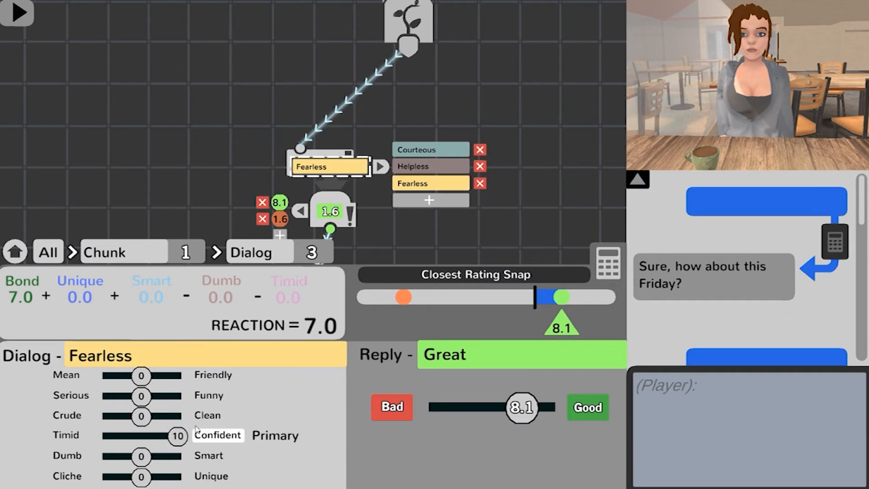
# Step: Begin the Fearless dialog's text with "Hey, you and me this weekend."
pyautogui.moveTo(436, 255); pyautogui.dragTo(431, 199)
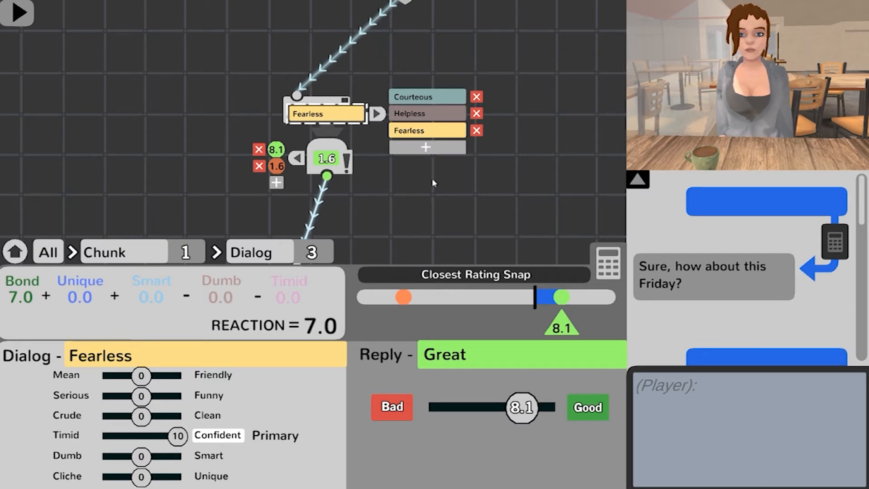
pyautogui.moveTo(500, 181); pyautogui.dragTo(484, 251)
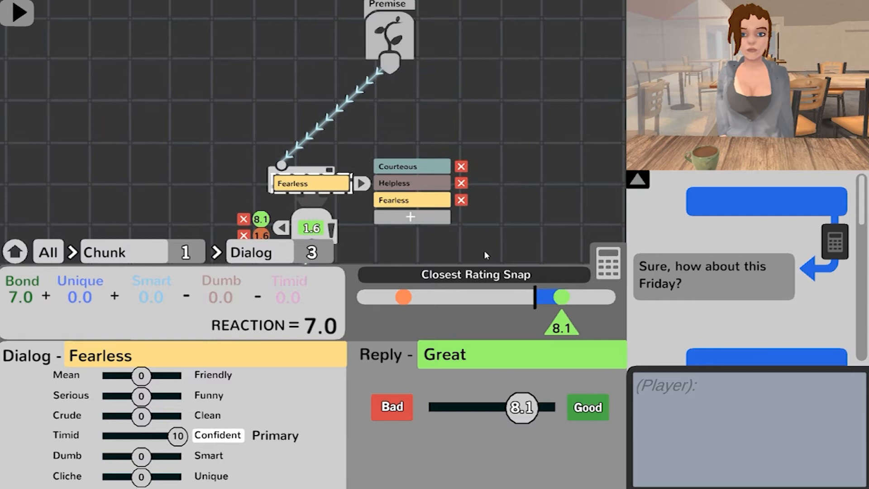
pyautogui.moveTo(371, 243); pyautogui.dragTo(367, 195)
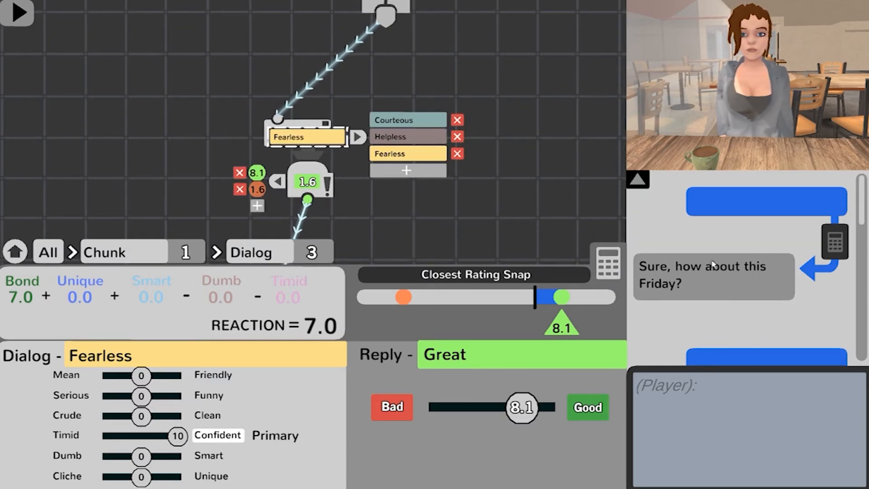
pyautogui.click(729, 429)
pyautogui.write('Hy')
pyautogui.press('BackSpace')
pyautogui.write('ey, you ')
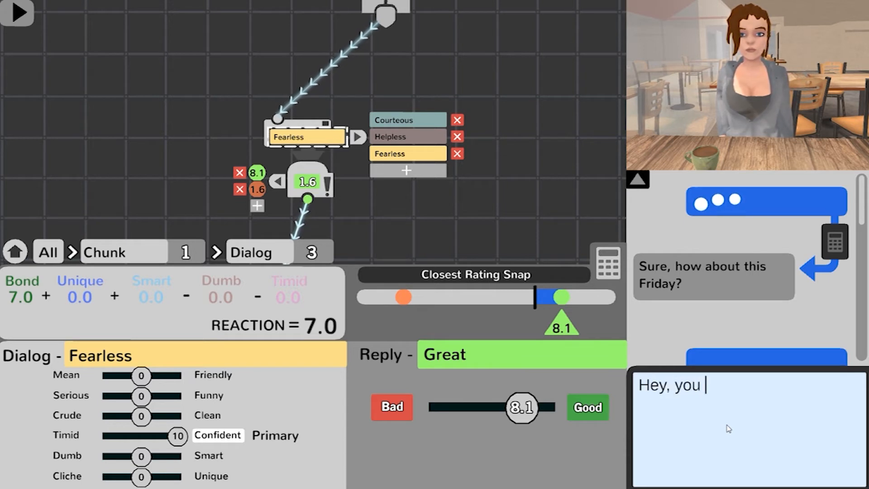
pyautogui.write('and me this we')
pyautogui.write('ekend. C')
pyautogui.write('offf')
pyautogui.write('ee')
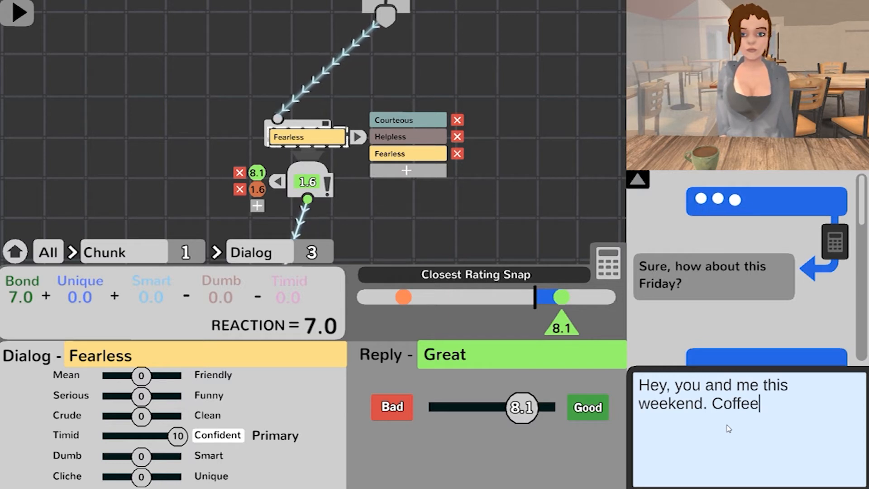
pyautogui.write('and')
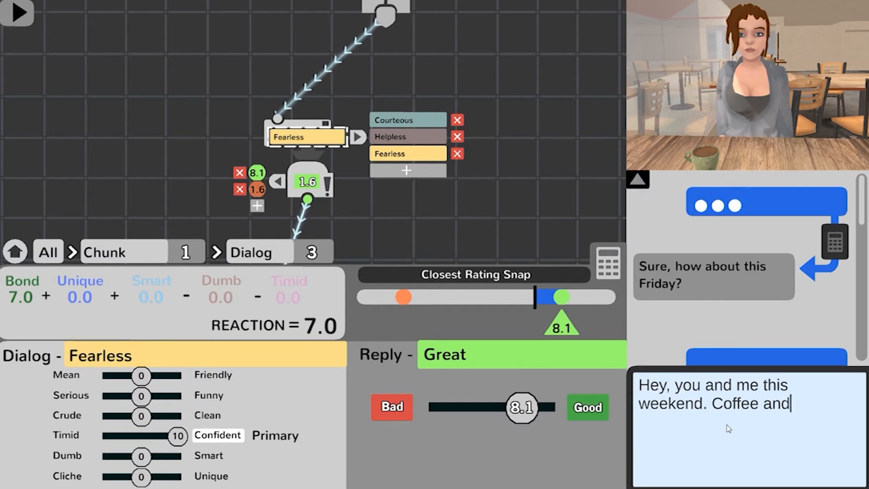
pyautogui.press('BackSpace')
pyautogui.press('BackSpace')
pyautogui.press('BackSpace')
pyautogui.press('BackSpace')
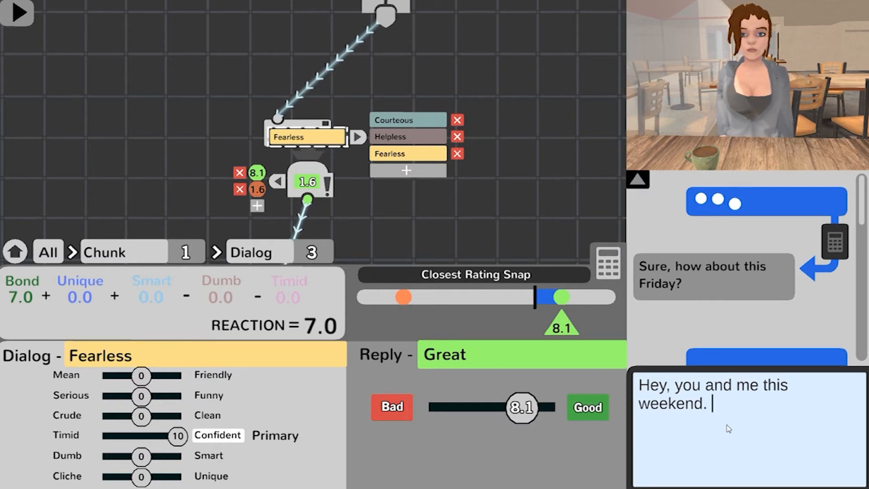
# Step: Complete the Fearless dialog with "Breakfast at the place next to the mall.", submit it, and set its Unique tone to 5
pyautogui.write('Breakfast as')
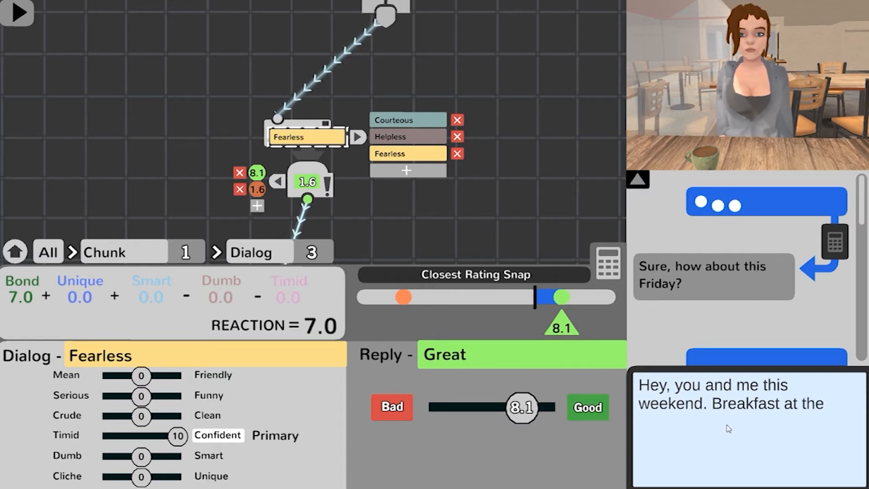
pyautogui.write('place ')
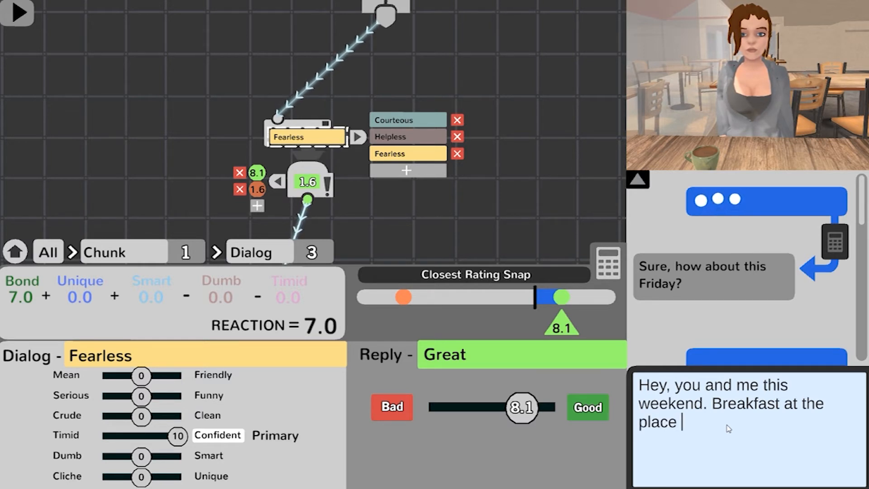
pyautogui.write('next to the mall.')
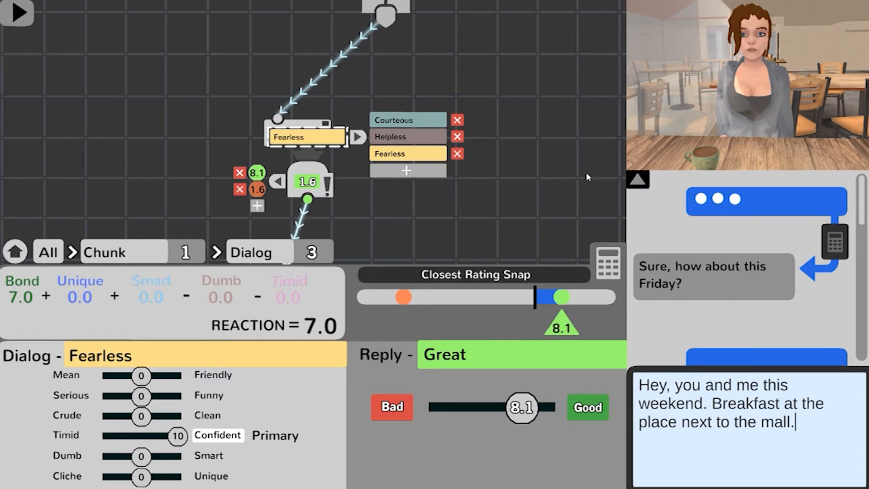
pyautogui.press('Return')
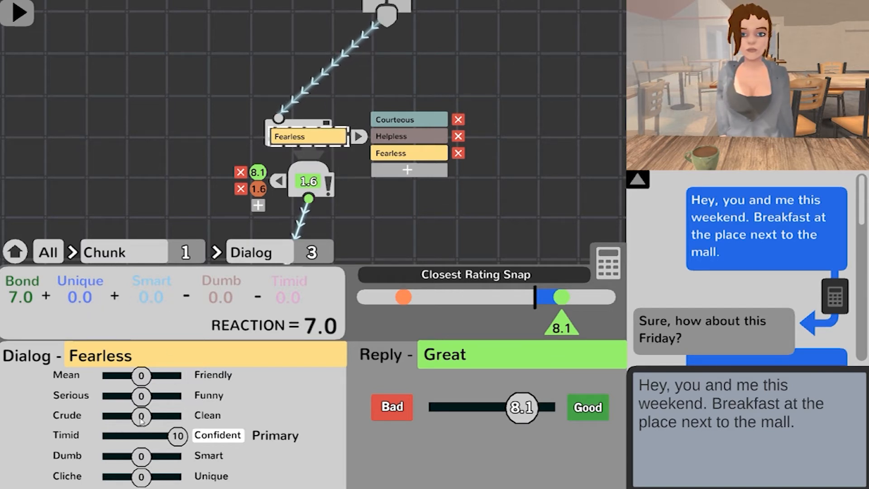
pyautogui.moveTo(142, 476); pyautogui.dragTo(158, 477)
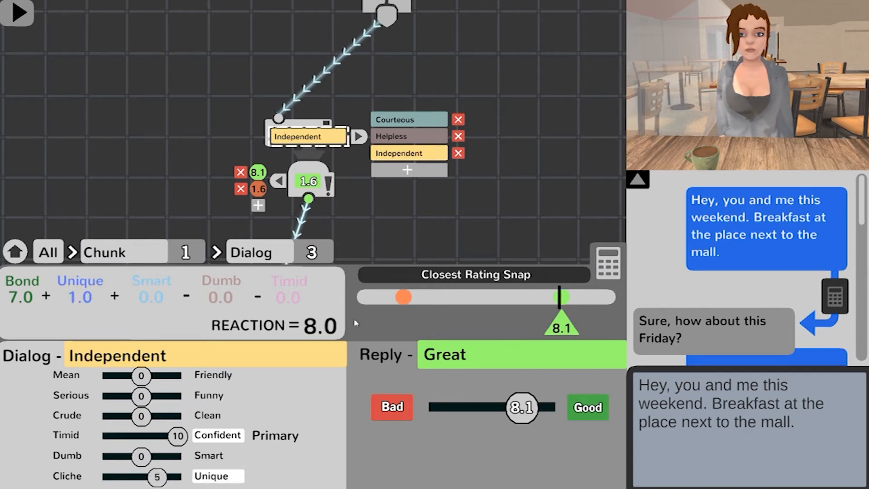
pyautogui.moveTo(455, 220); pyautogui.dragTo(425, 210)
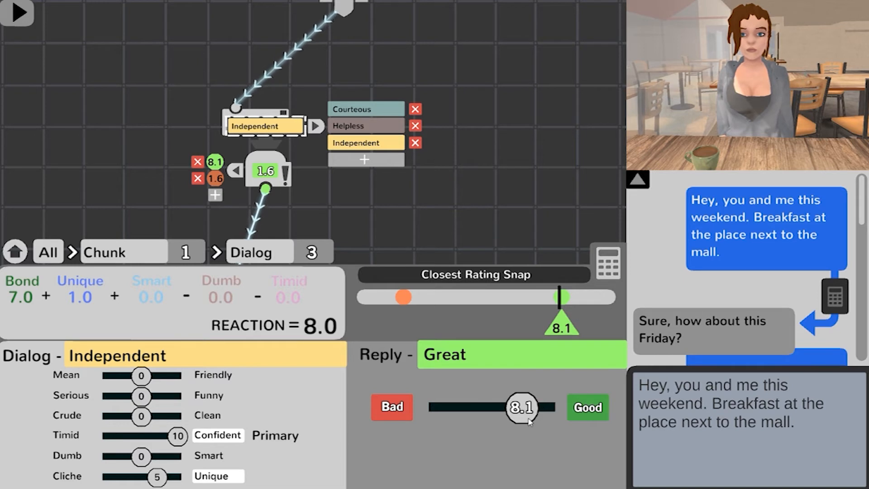
# Step: Add a third character reply to the first chunk reading "Oh my god, I was hoping you would ask!" and rate it 10
pyautogui.moveTo(385, 191); pyautogui.dragTo(428, 149)
pyautogui.click(258, 153)
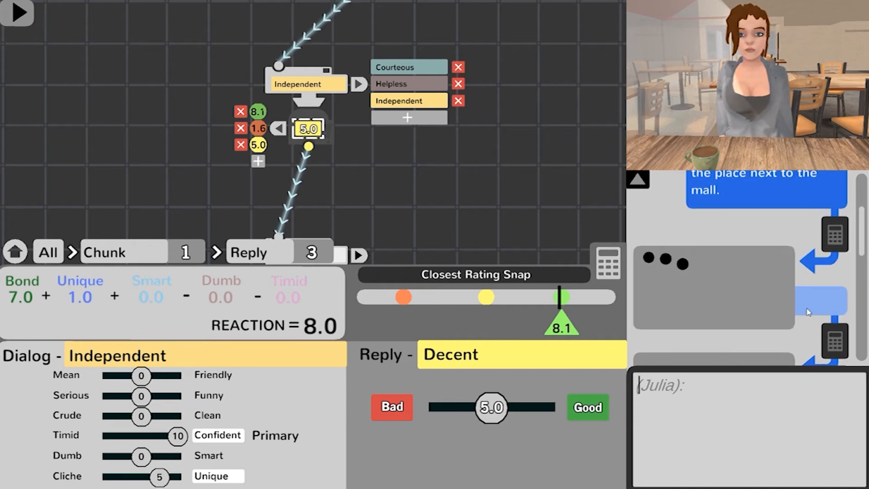
pyautogui.write('Oh my ')
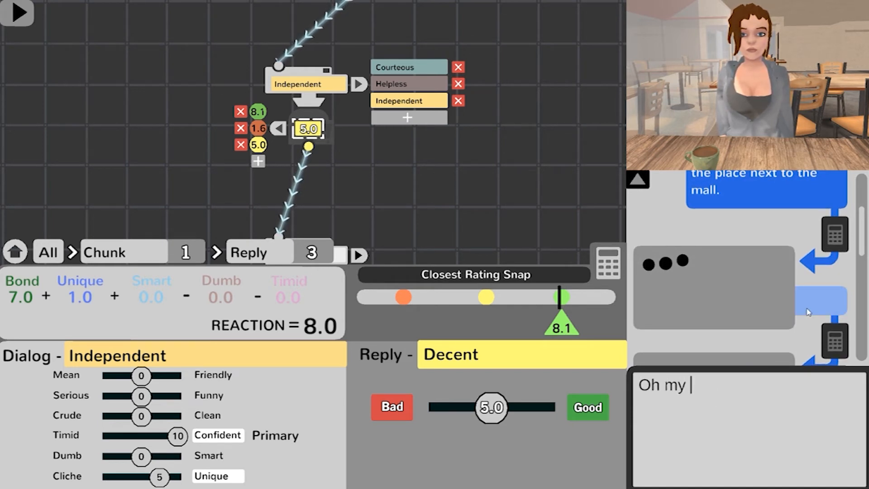
pyautogui.write('god, I wa')
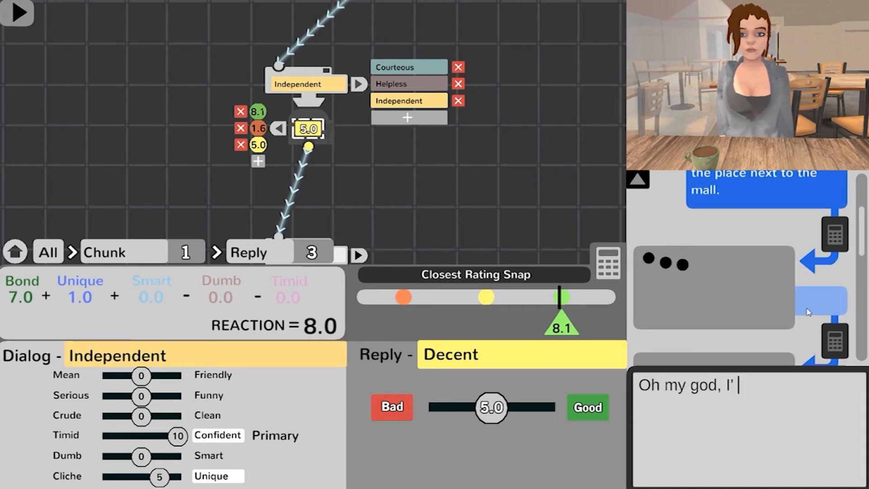
pyautogui.write('s hoping yo')
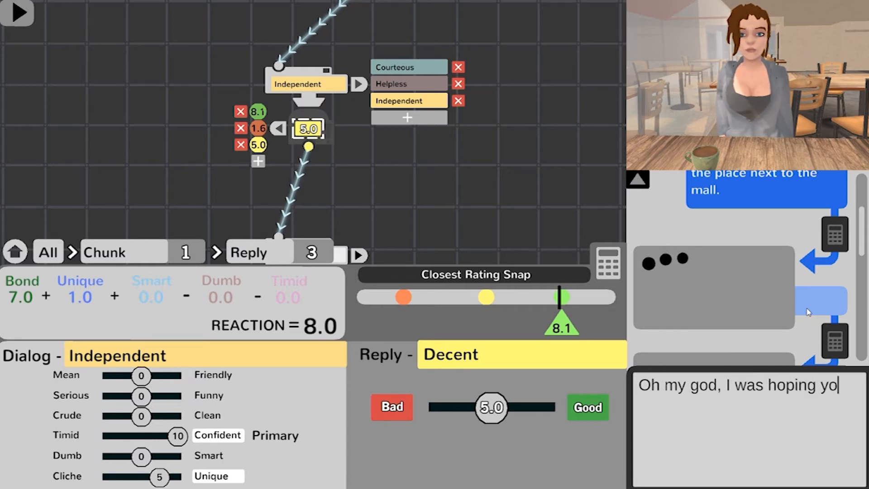
pyautogui.write('u would ask!')
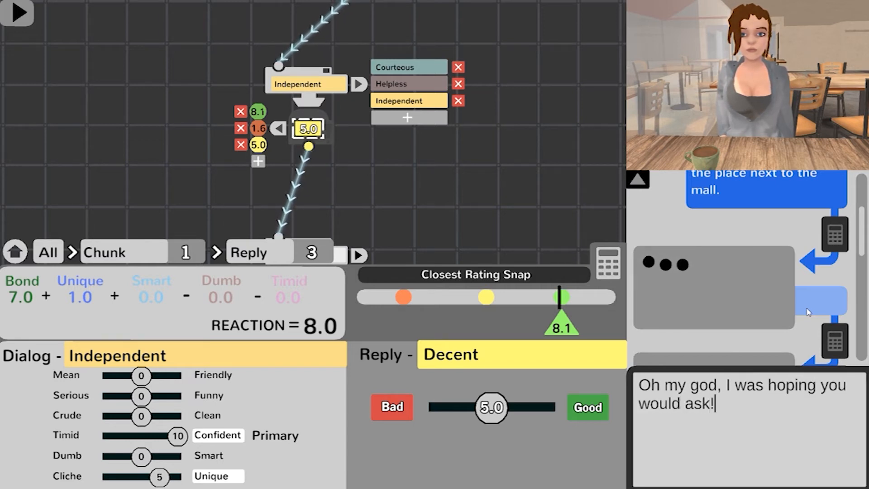
pyautogui.press('Return')
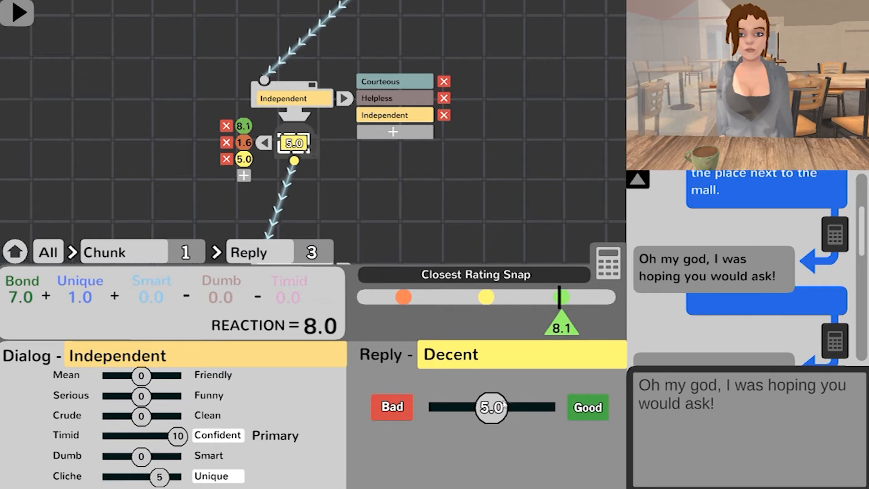
pyautogui.moveTo(507, 401); pyautogui.dragTo(584, 415)
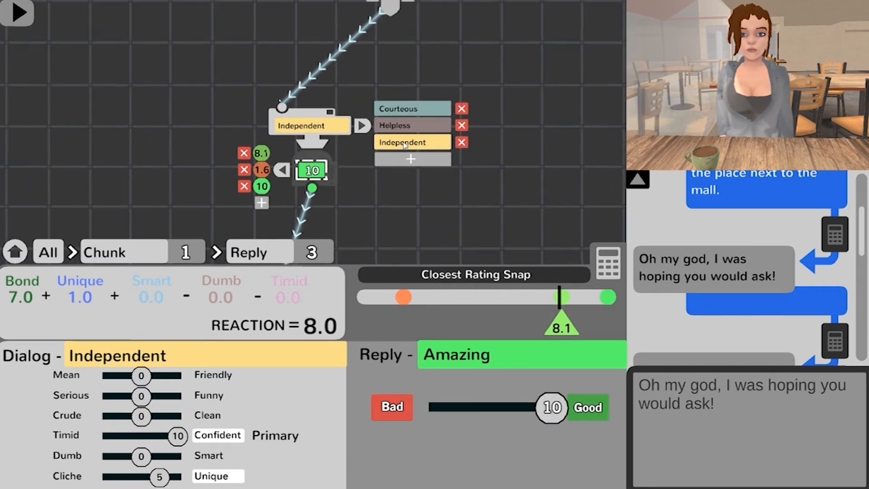
# Step: Change the third dialog's tone to Smart 10 and Unique 7, with Confident reset to 0
pyautogui.click(396, 145)
pyautogui.moveTo(177, 436); pyautogui.dragTo(144, 438)
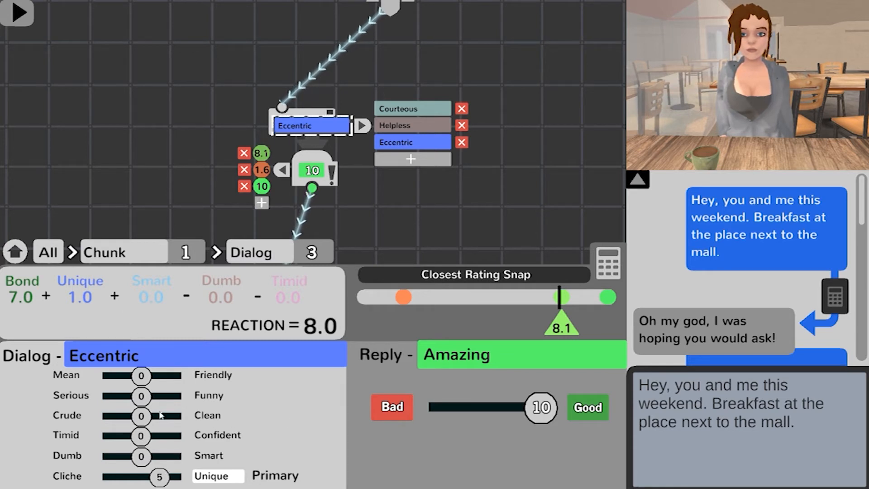
pyautogui.moveTo(139, 457); pyautogui.dragTo(168, 480)
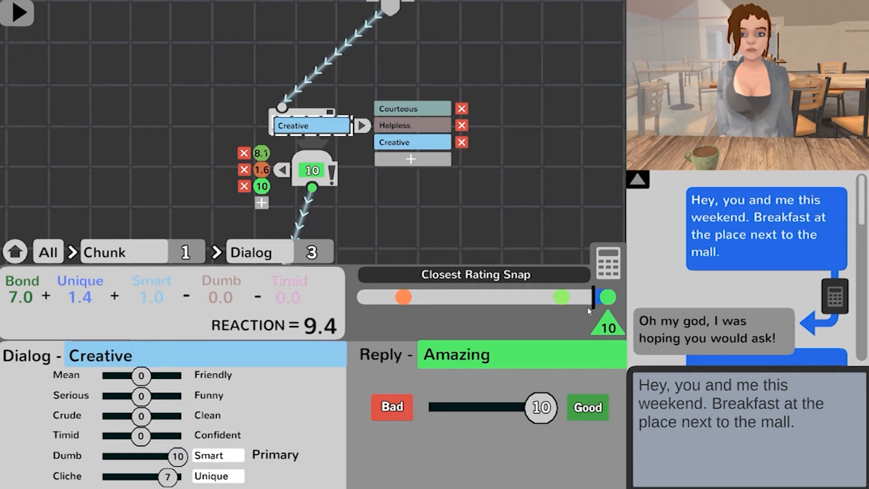
# Step: Select the Helpless and Courteous dialogs in turn to compare their reactions and snapped replies
pyautogui.click(402, 126)
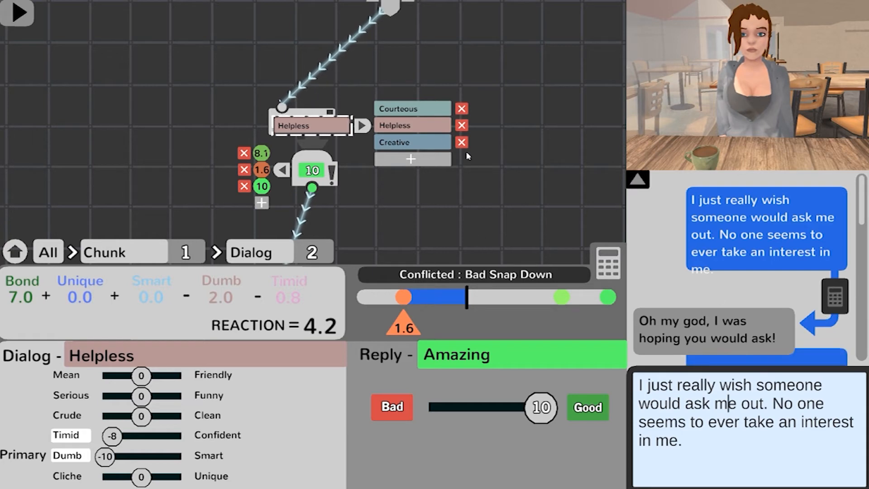
pyautogui.click(407, 109)
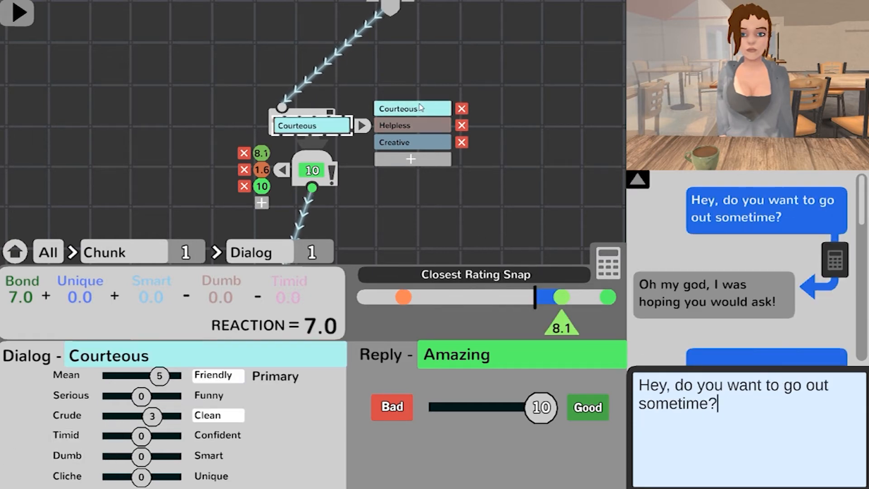
# Step: Switch repeatedly among the first chunk's 8.1, 1.6 and 10 replies to examine their text and outgoing connections
pyautogui.click(749, 277)
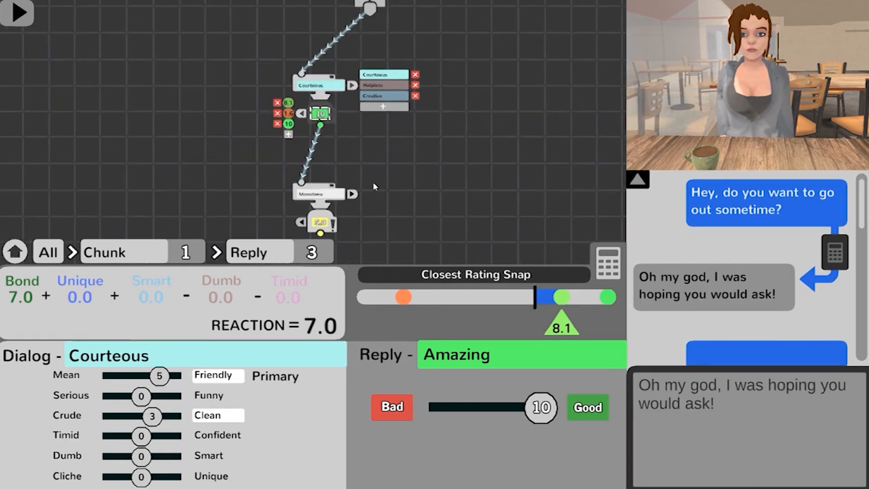
pyautogui.click(275, 86)
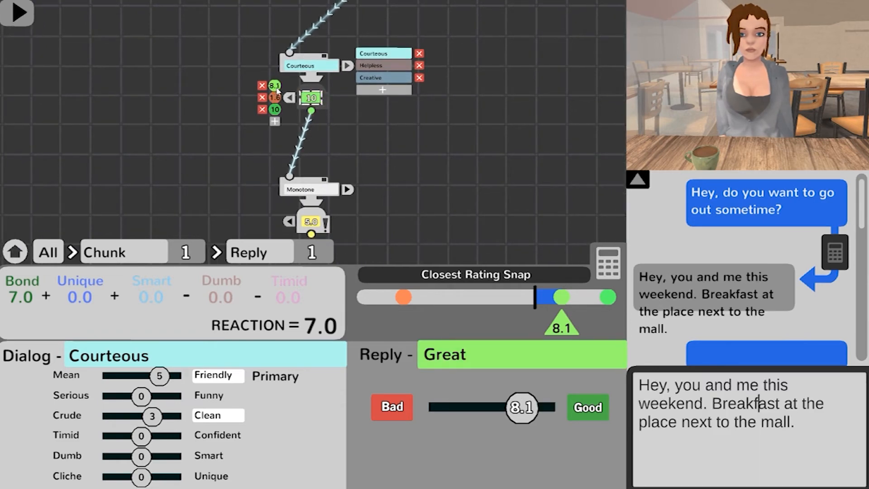
pyautogui.click(275, 110)
pyautogui.click(275, 96)
pyautogui.click(275, 86)
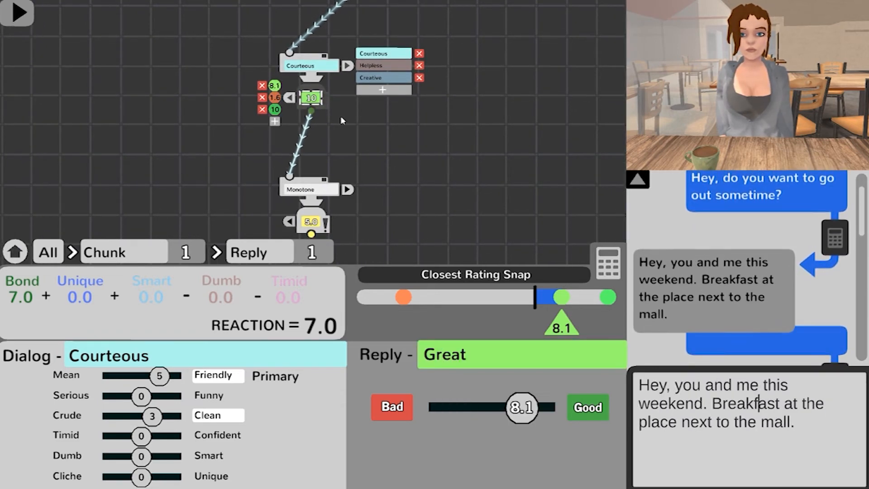
pyautogui.scroll(-3, 456, 196)
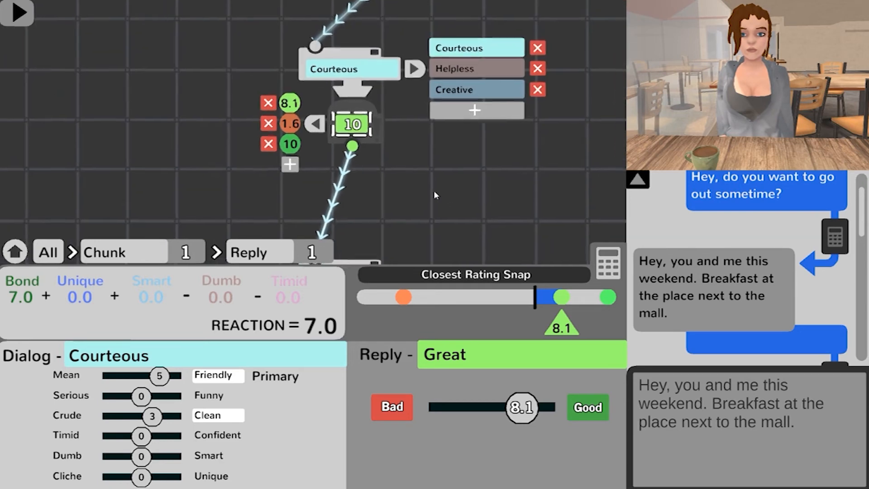
pyautogui.scroll(3, 435, 194)
pyautogui.click(276, 124)
pyautogui.click(277, 91)
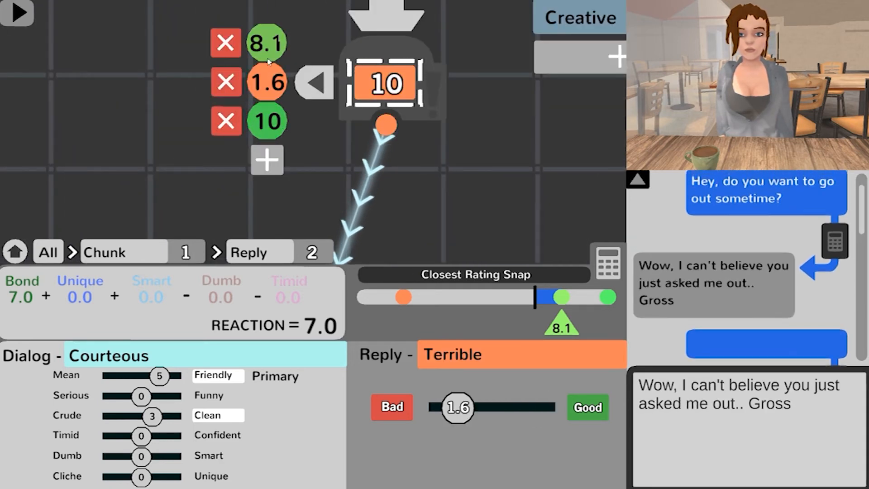
pyautogui.click(272, 45)
pyautogui.scroll(-2, 450, 247)
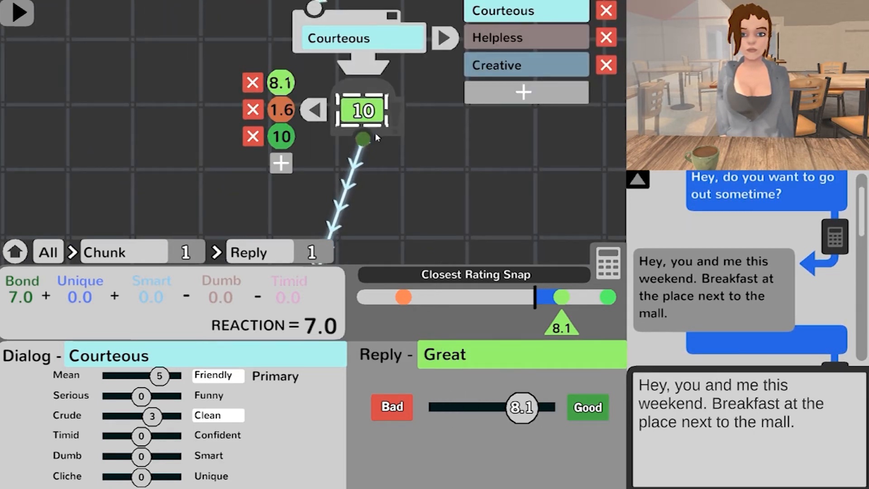
pyautogui.moveTo(290, 80); pyautogui.dragTo(298, 73)
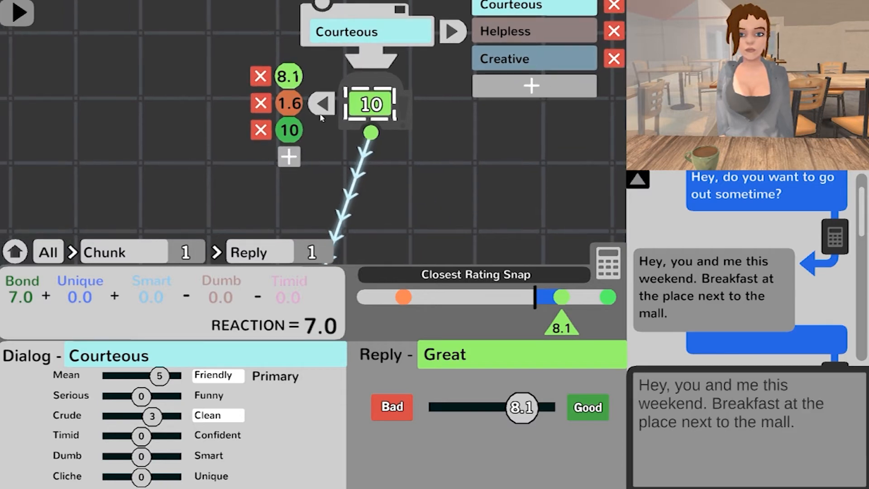
pyautogui.click(291, 130)
pyautogui.click(292, 79)
pyautogui.click(290, 103)
pyautogui.click(289, 130)
pyautogui.scroll(-4, 491, 231)
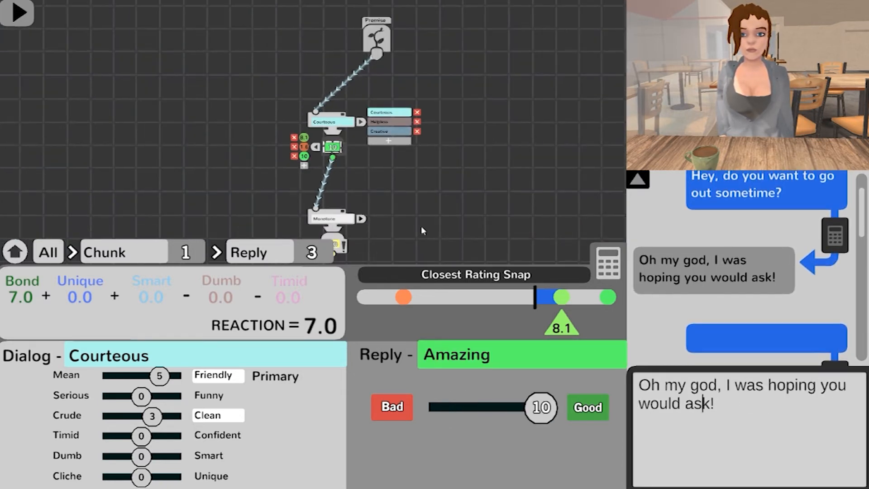
# Step: Select the first chunk's 1.6 reply and branch it to a new chunk beside the existing second chunk
pyautogui.scroll(3, 362, 226)
pyautogui.click(285, 100)
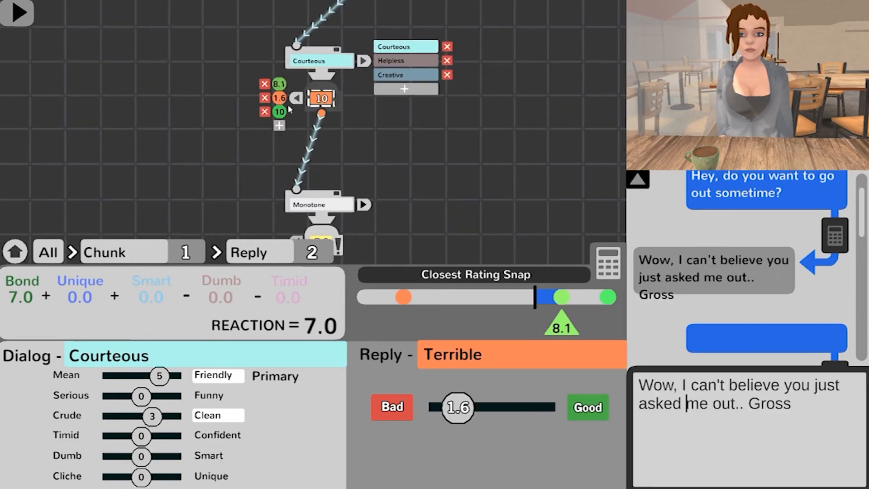
pyautogui.moveTo(381, 168); pyautogui.dragTo(387, 220)
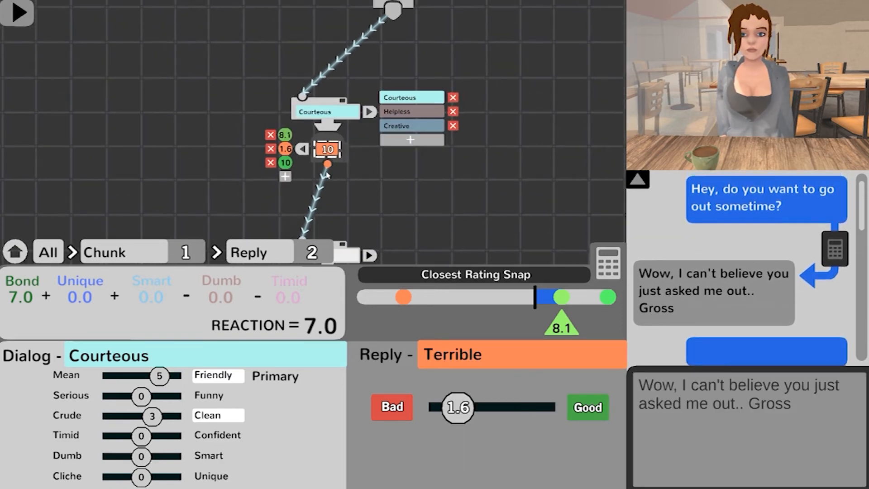
pyautogui.moveTo(441, 232); pyautogui.dragTo(444, 231)
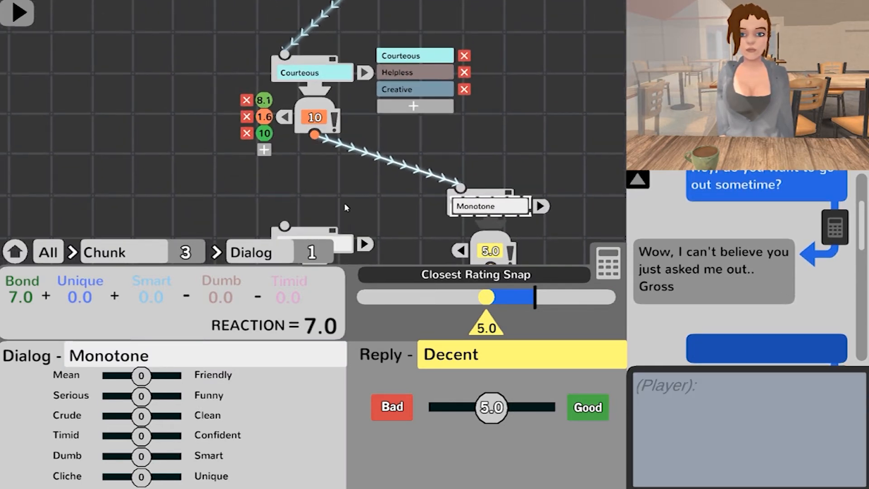
# Step: Select the first chunk's 10 reply and write the third chunk's dialog: "Okay maybe I'll stop by your place this afternoon to study for the test also."
pyautogui.click(266, 101)
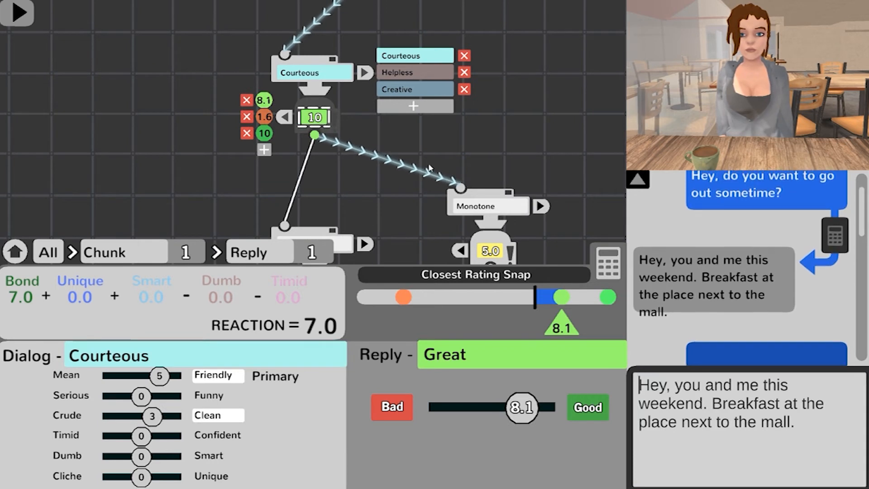
pyautogui.click(264, 133)
pyautogui.moveTo(529, 217); pyautogui.dragTo(478, 180)
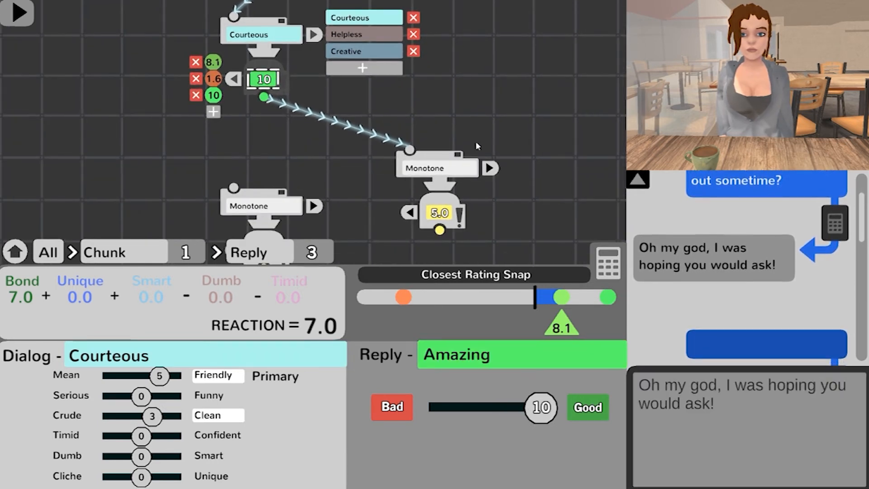
pyautogui.click(452, 176)
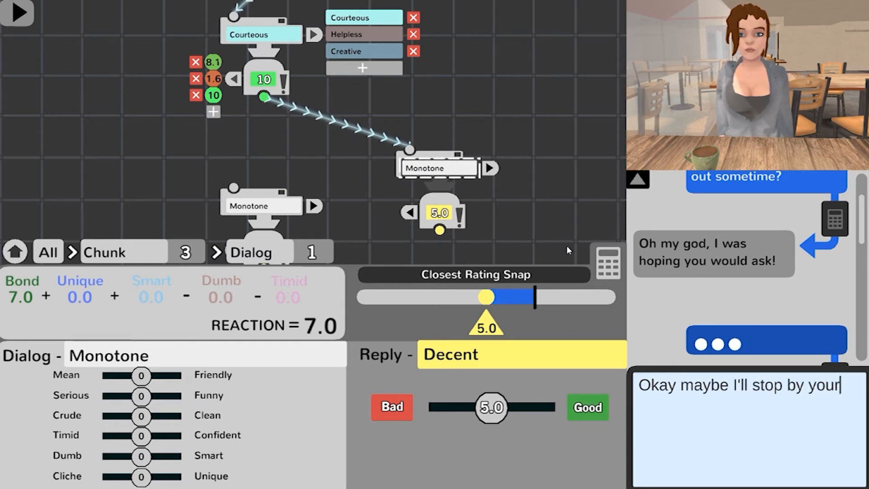
pyautogui.write('place this af')
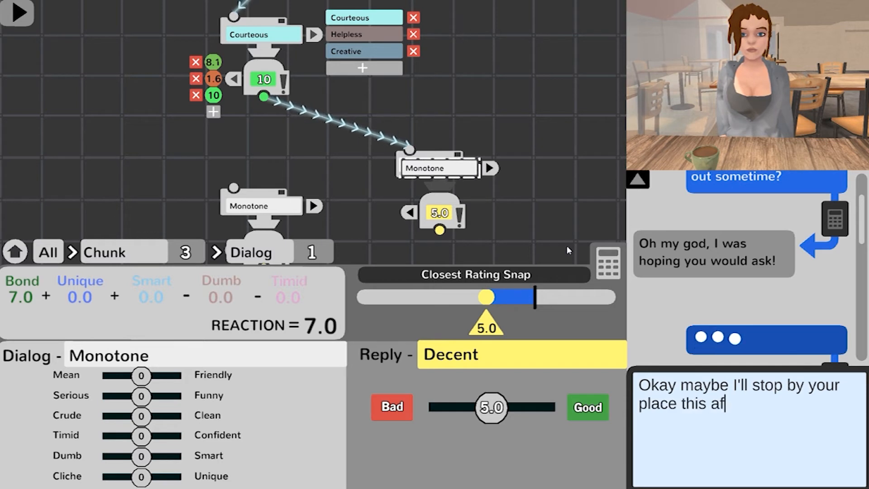
pyautogui.write('study for the test also.')
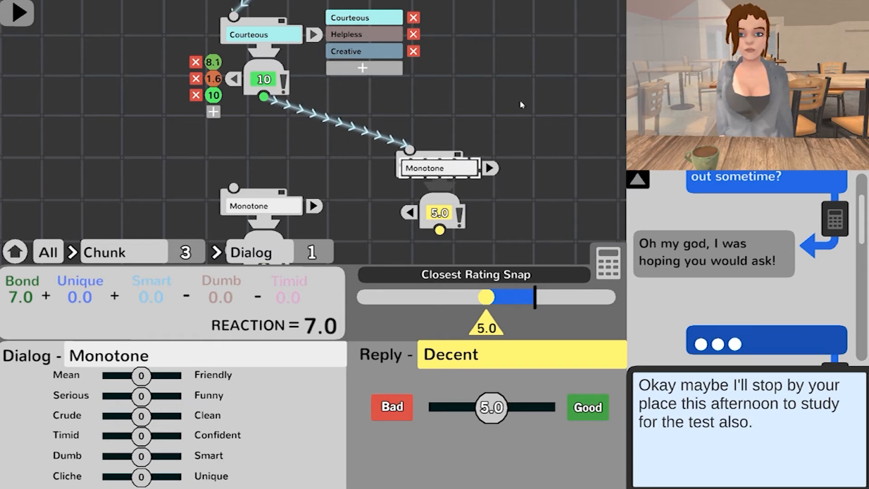
pyautogui.press('Return')
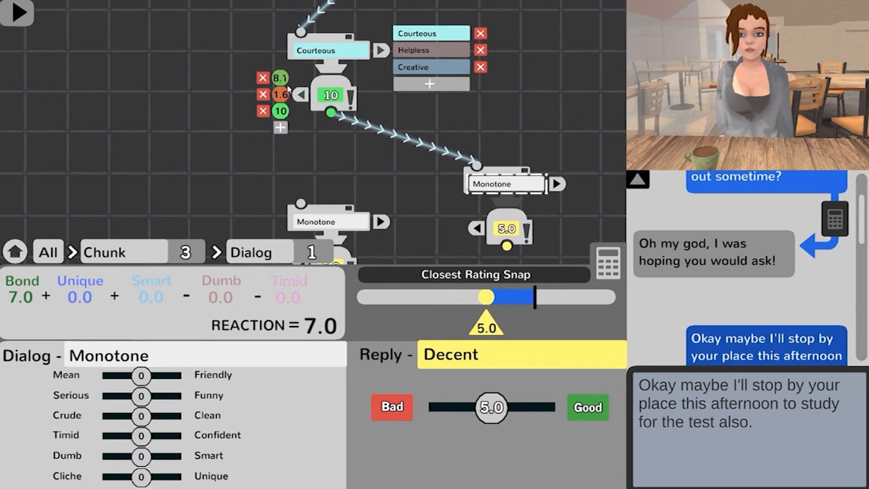
# Step: Select the first chunk's 8.1 and 1.6 replies in turn to reread how each leads into the follow-up dialog
pyautogui.click(288, 88)
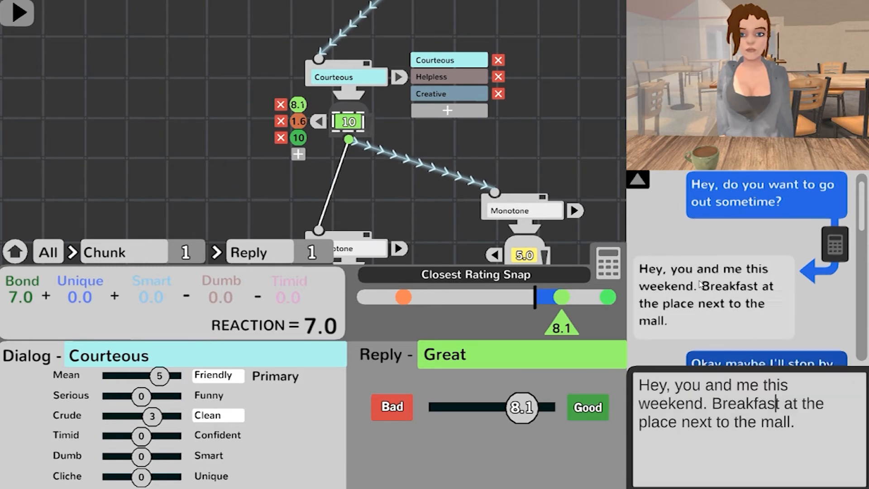
pyautogui.click(732, 190)
pyautogui.click(728, 292)
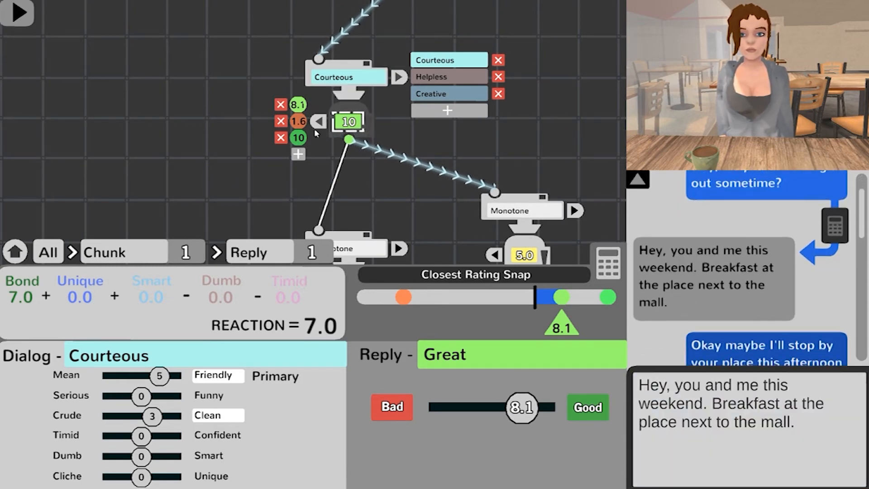
pyautogui.click(298, 120)
pyautogui.moveTo(422, 196); pyautogui.dragTo(476, 177)
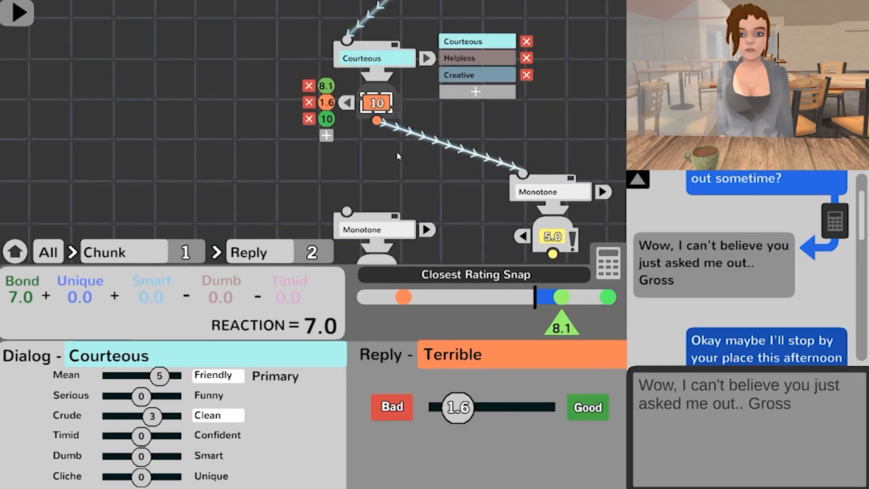
pyautogui.moveTo(413, 166); pyautogui.dragTo(345, 154)
# Step: Replace the third chunk's dialog text with "Well I wasn't asking you out really, that was just me joking."
pyautogui.click(480, 181)
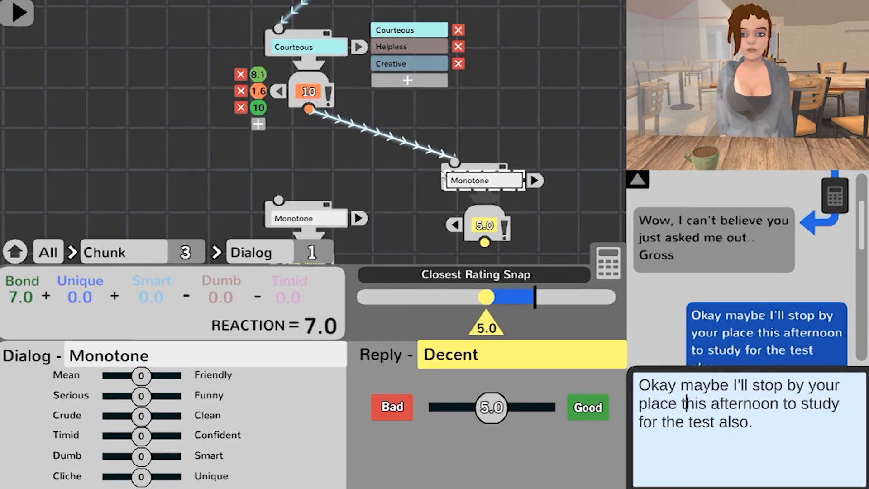
pyautogui.moveTo(541, 215); pyautogui.dragTo(487, 219)
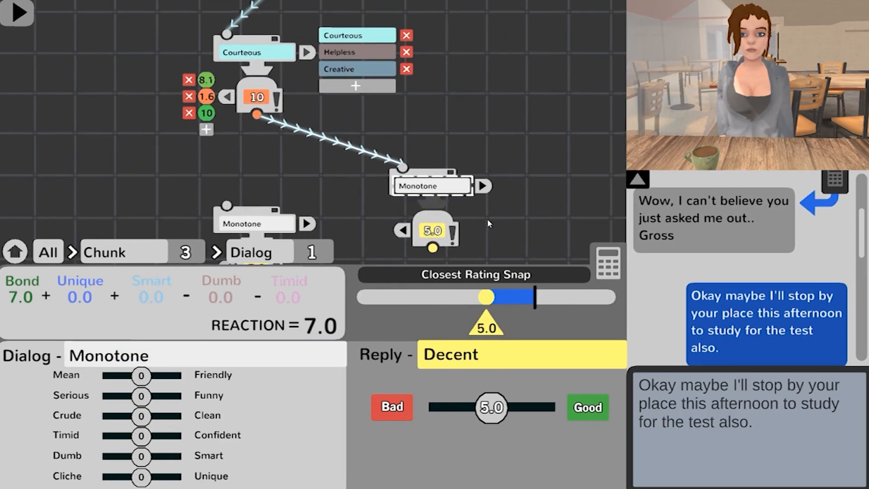
pyautogui.click(787, 430)
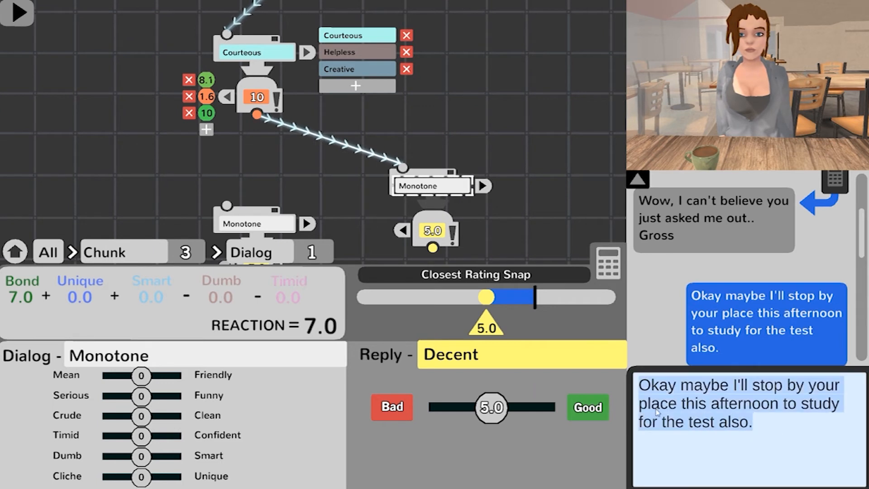
pyautogui.press('BackSpace')
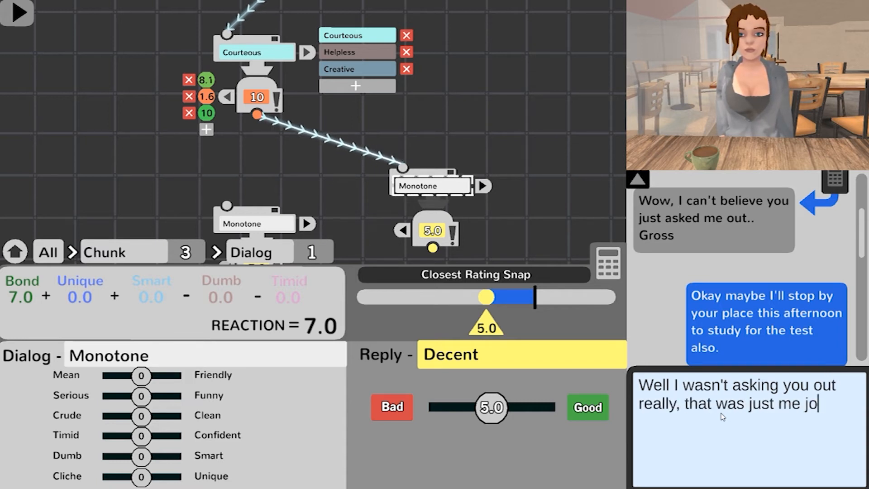
pyautogui.write('.')
pyautogui.press('Return')
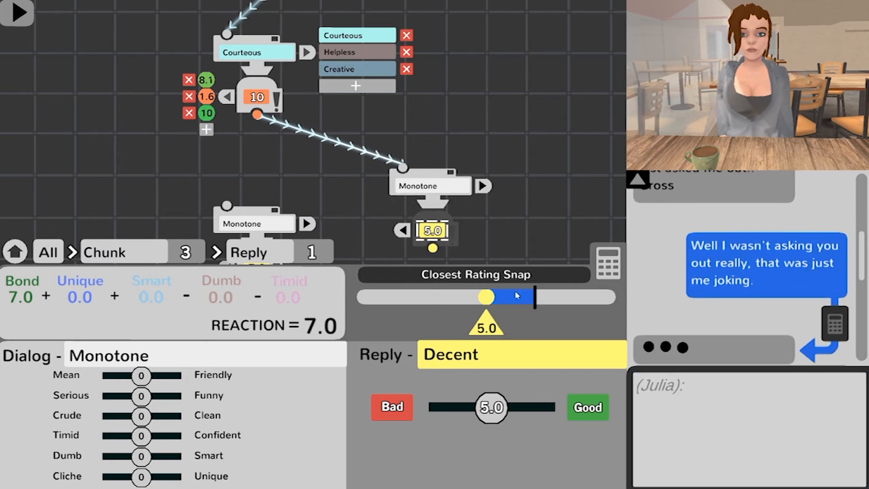
# Step: Set the third chunk's dialog tone to Mean 3 and Cliche 6
pyautogui.click(448, 187)
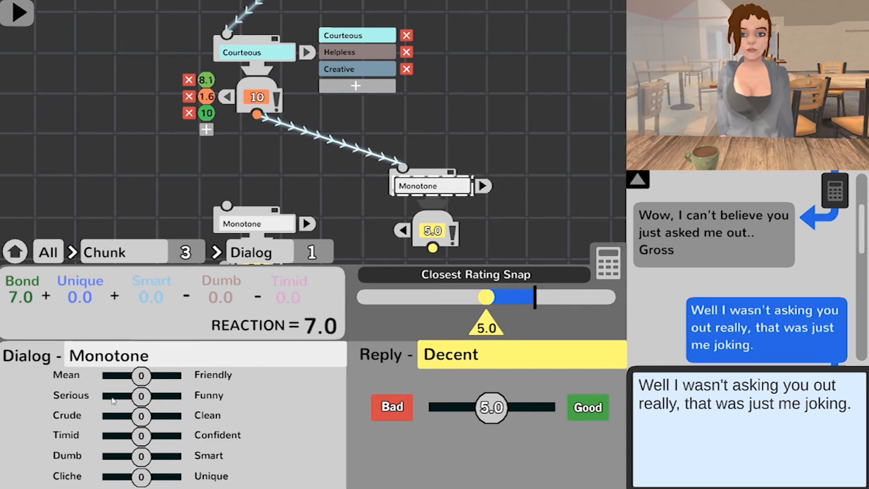
pyautogui.click(131, 384)
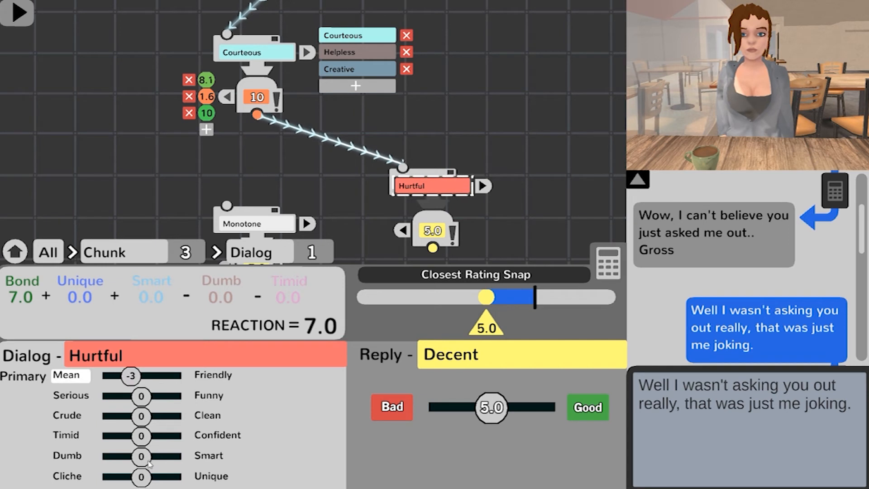
pyautogui.moveTo(141, 477); pyautogui.dragTo(116, 484)
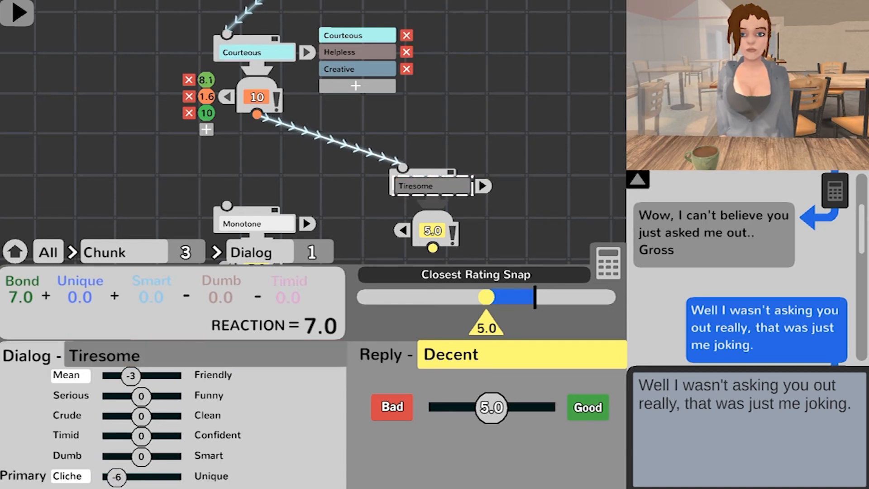
pyautogui.click(736, 408)
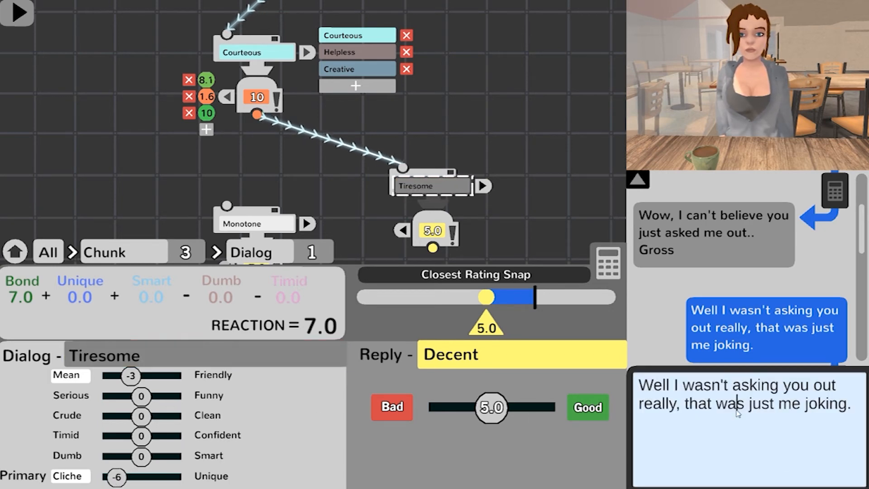
# Step: Select the first chunk's 8.1 reply and examine its text and its connections to both follow-up chunks
pyautogui.moveTo(533, 221); pyautogui.dragTo(548, 219)
pyautogui.moveTo(330, 185); pyautogui.dragTo(436, 213)
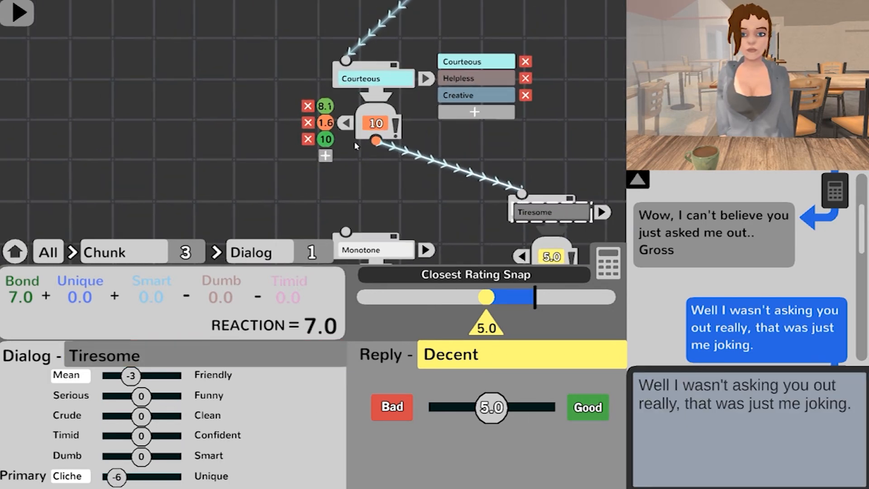
pyautogui.moveTo(400, 154); pyautogui.dragTo(419, 188)
pyautogui.click(345, 140)
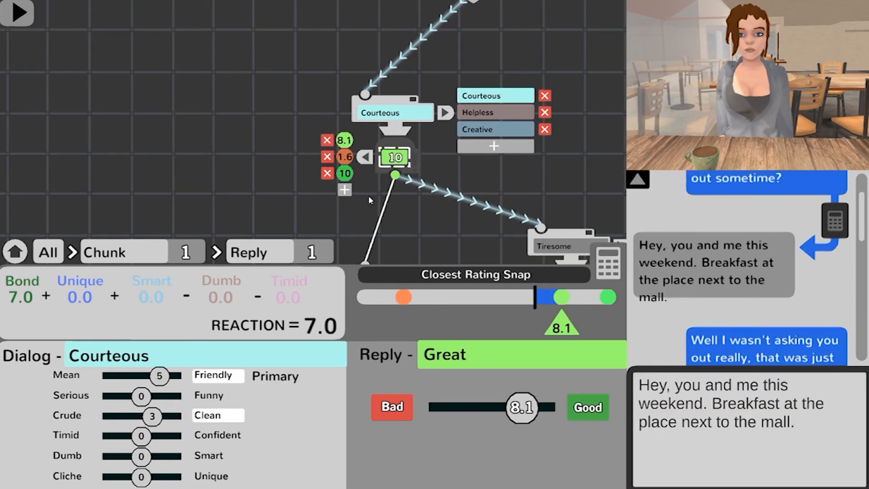
pyautogui.moveTo(420, 227); pyautogui.dragTo(411, 212)
pyautogui.scroll(1, 412, 215)
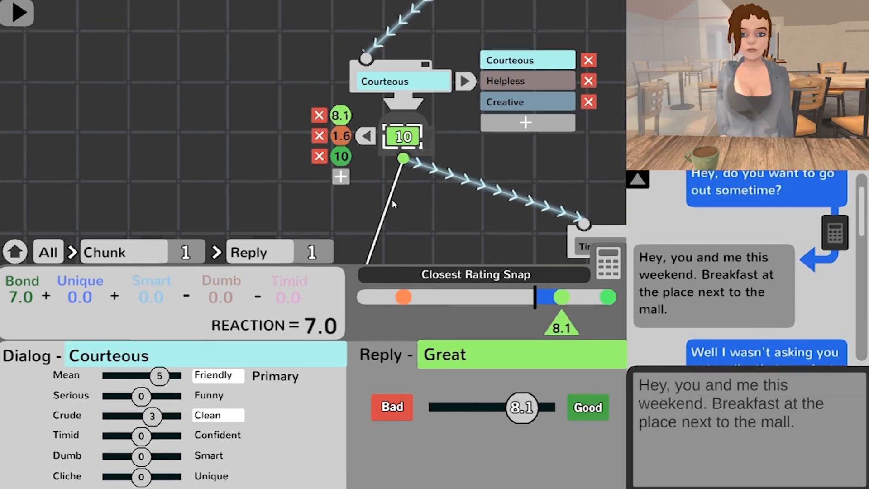
pyautogui.moveTo(457, 217); pyautogui.dragTo(413, 227)
pyautogui.moveTo(419, 192); pyautogui.dragTo(393, 228)
pyautogui.scroll(-1, 398, 197)
pyautogui.scroll(1, 334, 92)
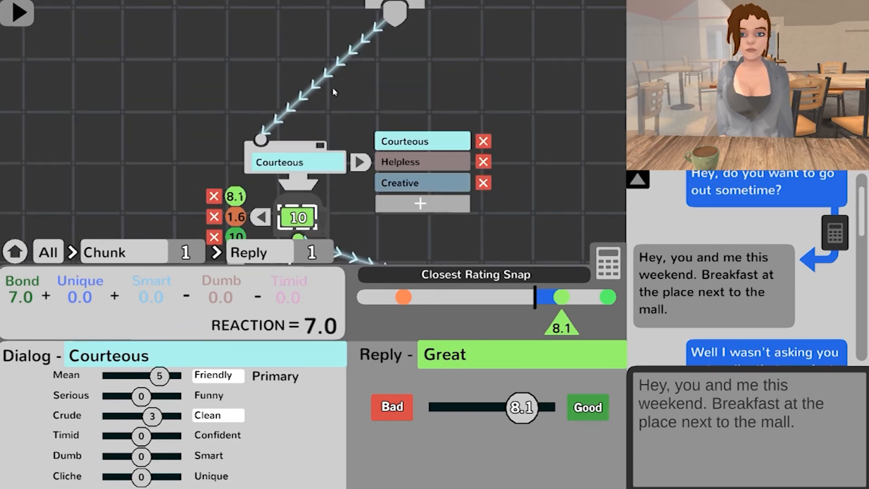
pyautogui.moveTo(371, 187); pyautogui.dragTo(371, 87)
pyautogui.moveTo(859, 190)
pyautogui.mouseDown()
pyautogui.moveTo(859, 236)
pyautogui.moveTo(857, 179)
pyautogui.mouseUp()
pyautogui.scroll(-2, 435, 170)
pyautogui.moveTo(348, 200); pyautogui.dragTo(384, 184)
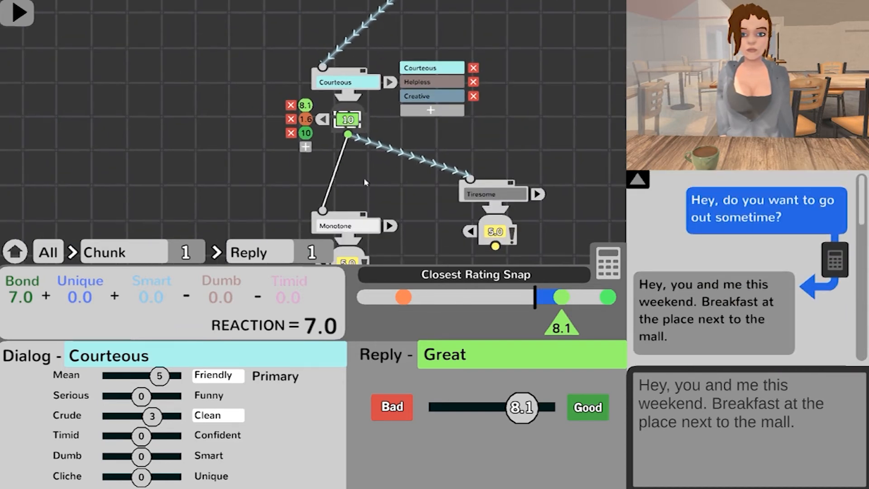
# Step: Route the 8.1 reply's path to the second chunk and enter its dialog: "Okay maybe I'll stop by your place this afternoon to study for the test also."
pyautogui.click(337, 170)
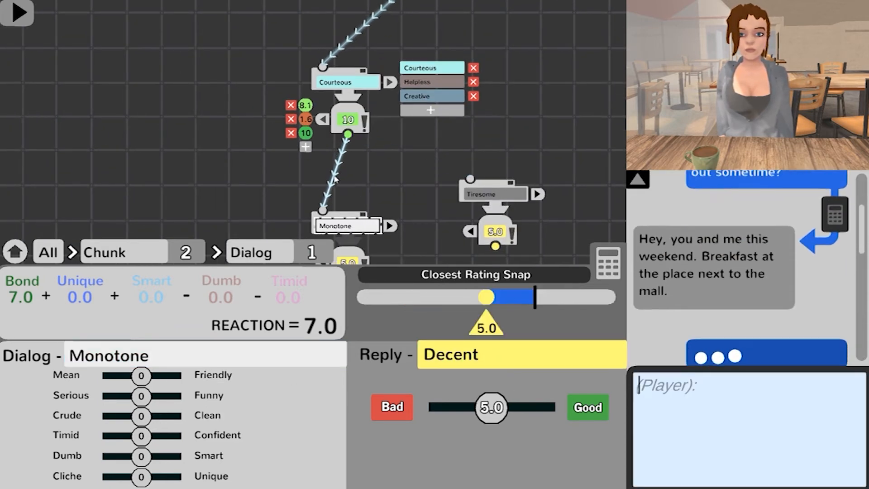
pyautogui.scroll(-2, 403, 174)
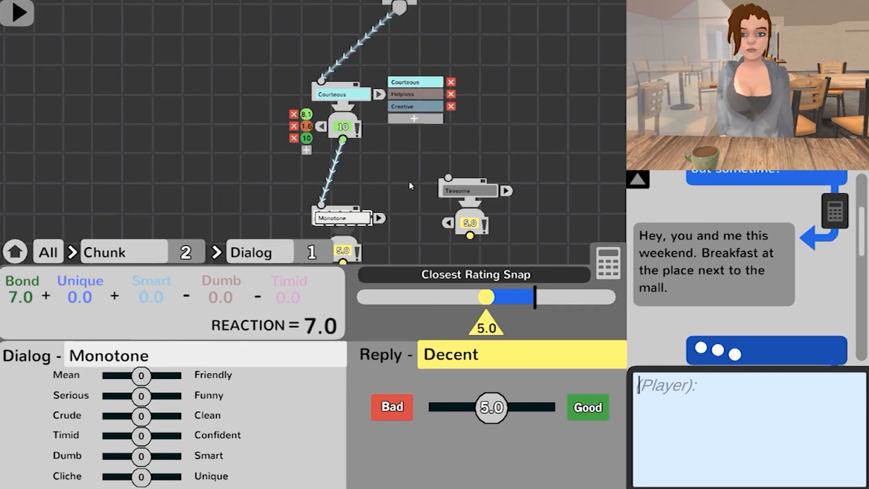
pyautogui.scroll(2, 401, 181)
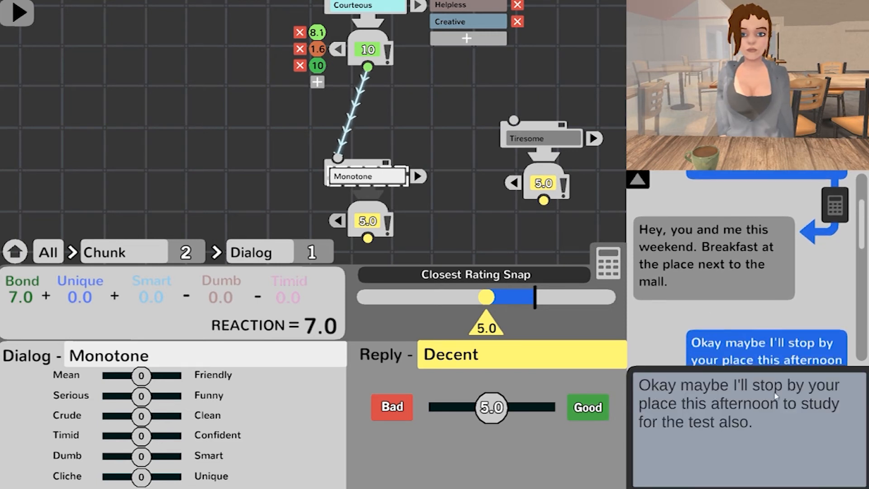
pyautogui.moveTo(862, 248); pyautogui.dragTo(865, 299)
pyautogui.click(824, 273)
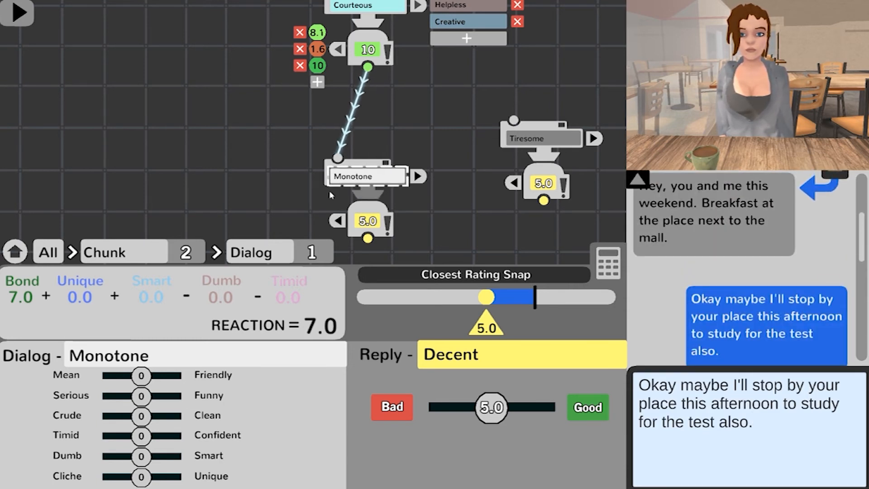
# Step: Set the second chunk's dialog tone to Confident 5 and Friendly 6
pyautogui.moveTo(143, 437); pyautogui.dragTo(162, 441)
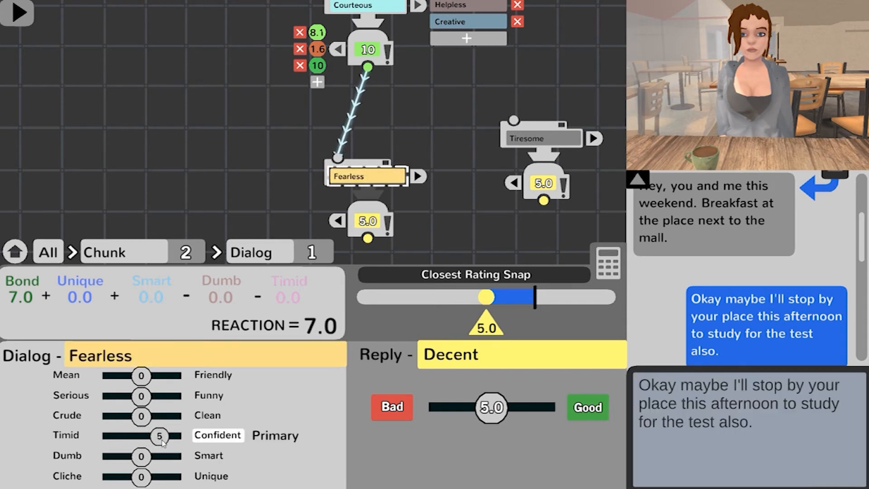
pyautogui.moveTo(141, 376); pyautogui.dragTo(168, 384)
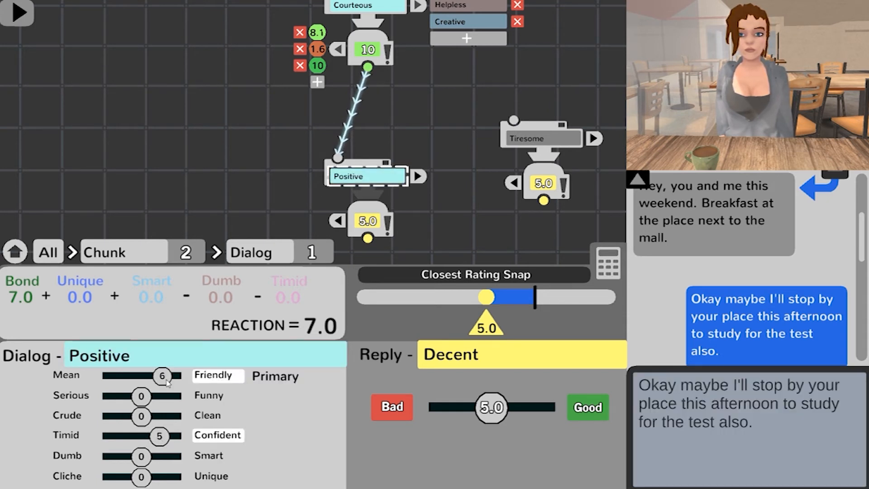
pyautogui.moveTo(447, 221); pyautogui.dragTo(453, 178)
pyautogui.click(298, 162)
pyautogui.click(298, 161)
# Step: Collapse the first chunk's reply list, and briefly expand the second chunk's dialog list to check it
pyautogui.moveTo(363, 146); pyautogui.dragTo(366, 206)
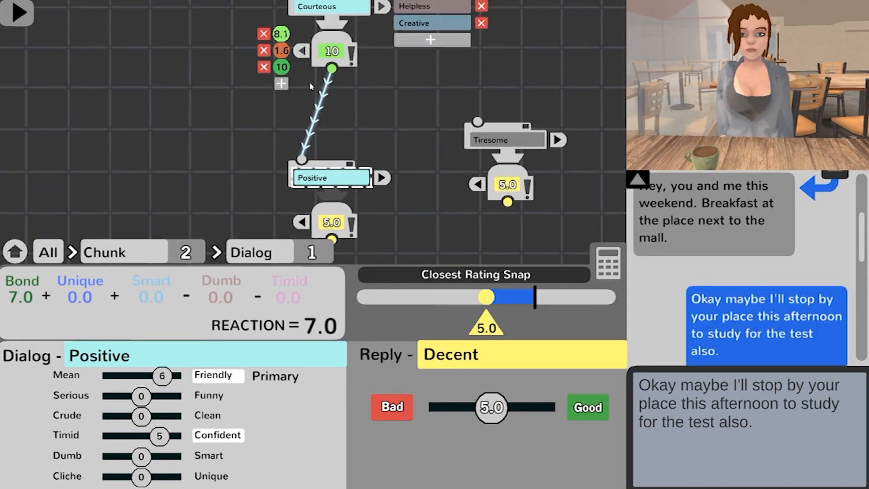
pyautogui.click(301, 52)
pyautogui.moveTo(415, 142); pyautogui.dragTo(422, 181)
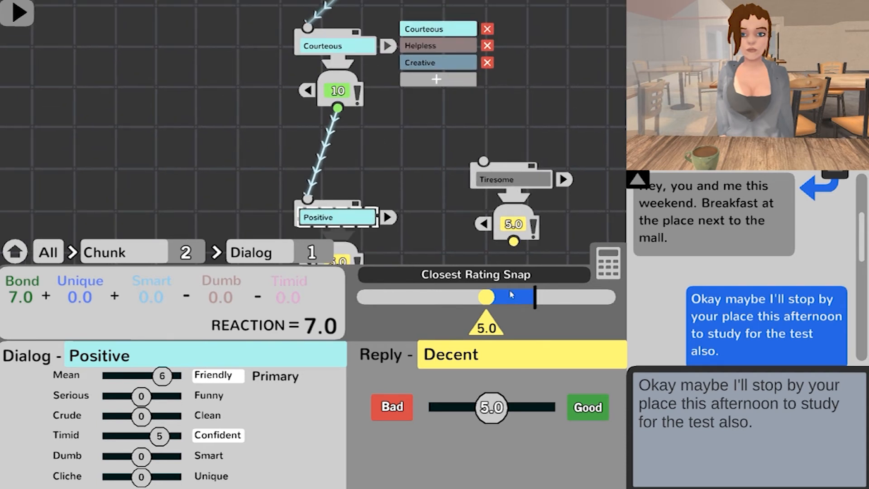
pyautogui.click(387, 217)
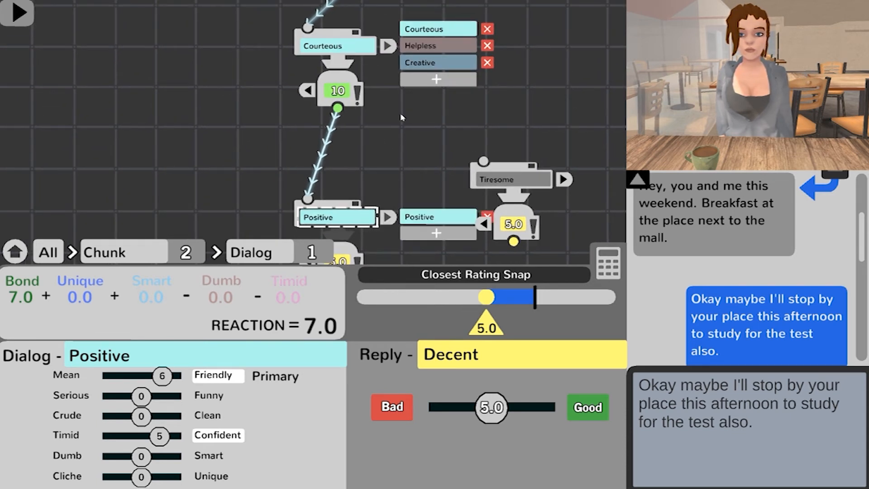
pyautogui.click(388, 217)
# Step: Select the second chunk's 5.0 reply and write its text as "Sounds great!"
pyautogui.moveTo(419, 246); pyautogui.dragTo(422, 191)
pyautogui.moveTo(391, 249); pyautogui.dragTo(379, 117)
pyautogui.click(330, 91)
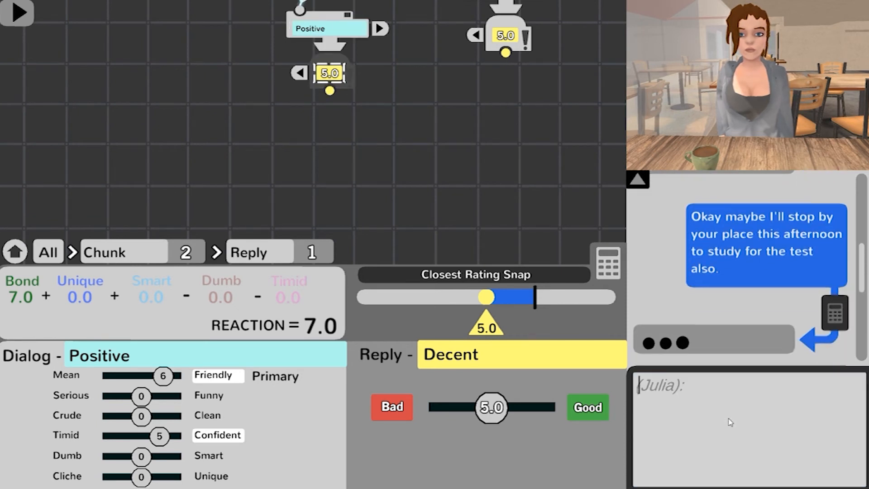
pyautogui.write('Sounds great')
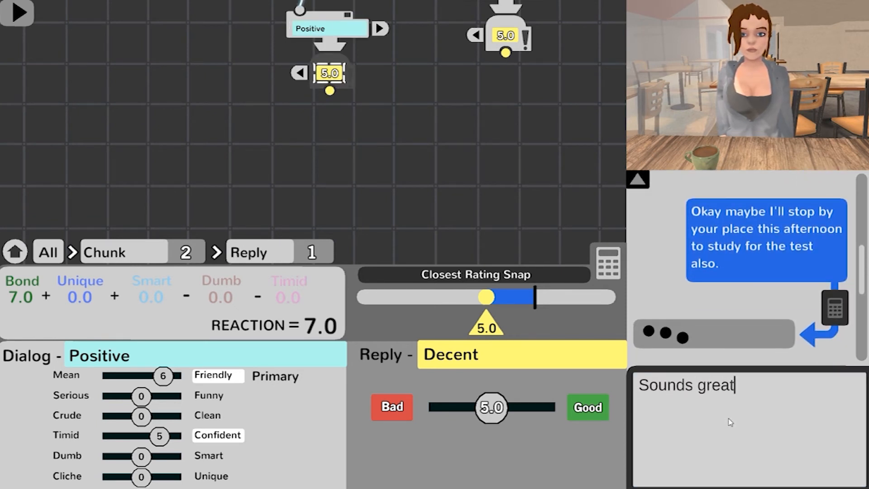
pyautogui.write('!')
pyautogui.press('Return')
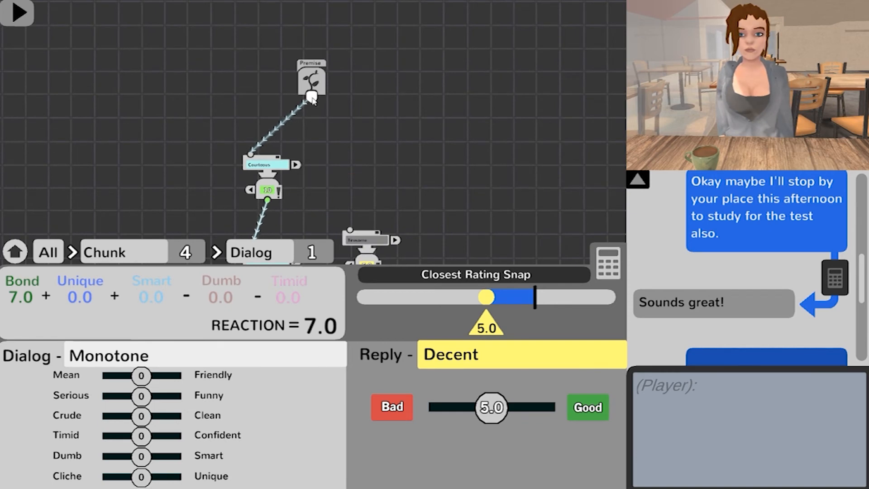
# Step: Branch a new chunk off the premise, placed apart from the existing conversation tree
pyautogui.moveTo(428, 138); pyautogui.dragTo(429, 144)
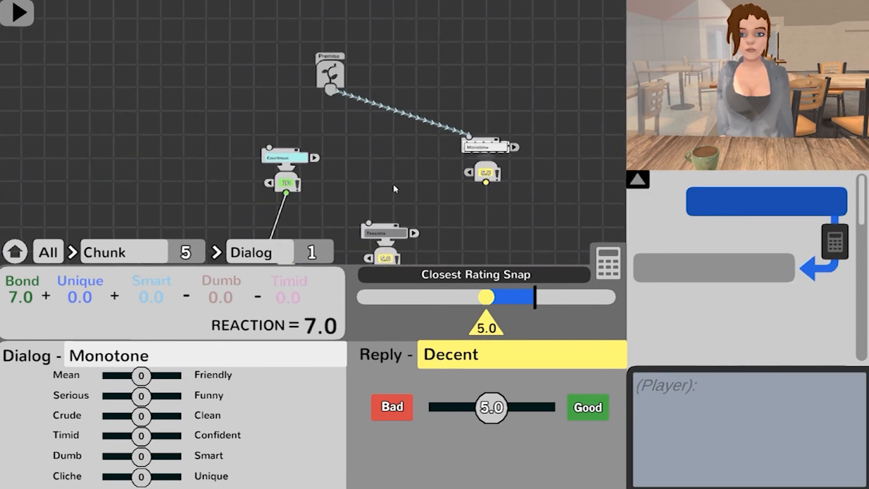
pyautogui.scroll(3, 357, 147)
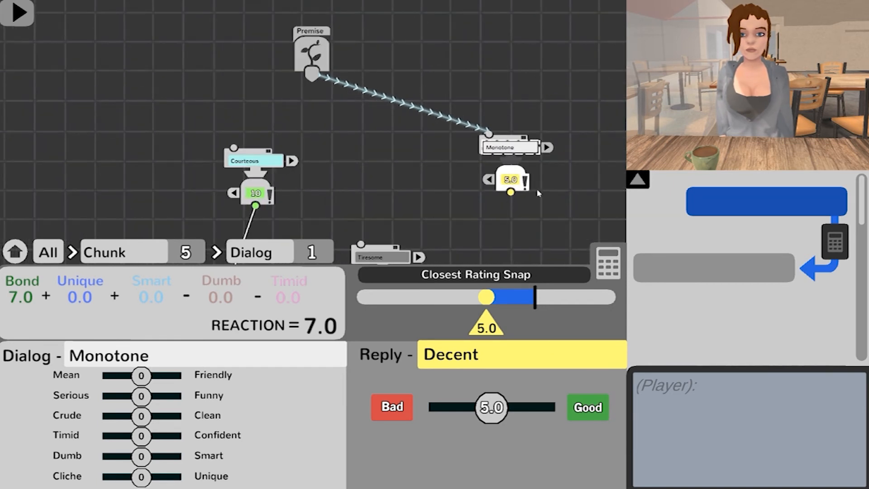
pyautogui.moveTo(498, 223); pyautogui.dragTo(444, 186)
pyautogui.moveTo(515, 180); pyautogui.dragTo(510, 226)
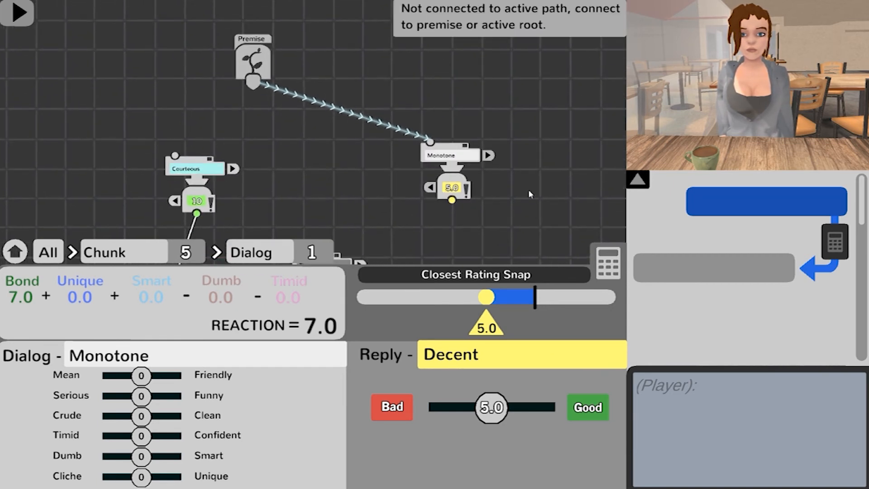
# Step: Write the new chunk's dialog as "I noticed you were falling asleep in class again." and set its tone to Mean -1 and Funny 3
pyautogui.click(453, 156)
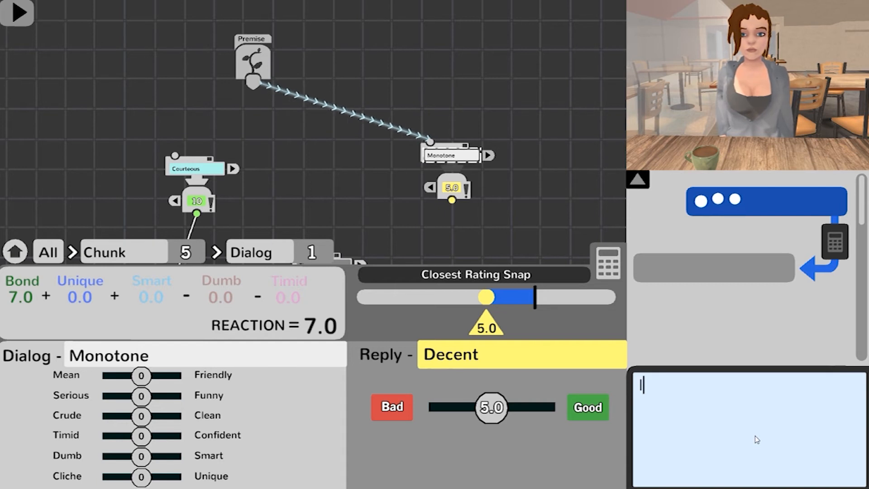
pyautogui.press('BackSpace')
pyautogui.press('BackSpace')
pyautogui.press('BackSpace')
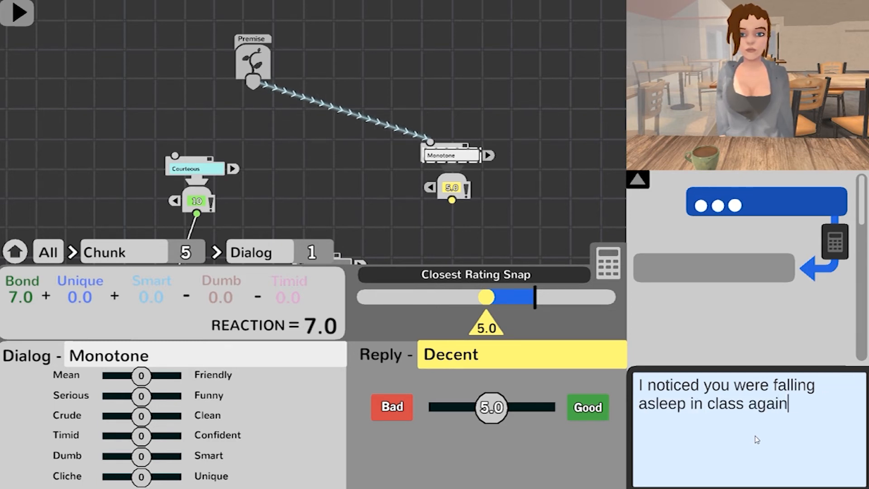
pyautogui.press('Return')
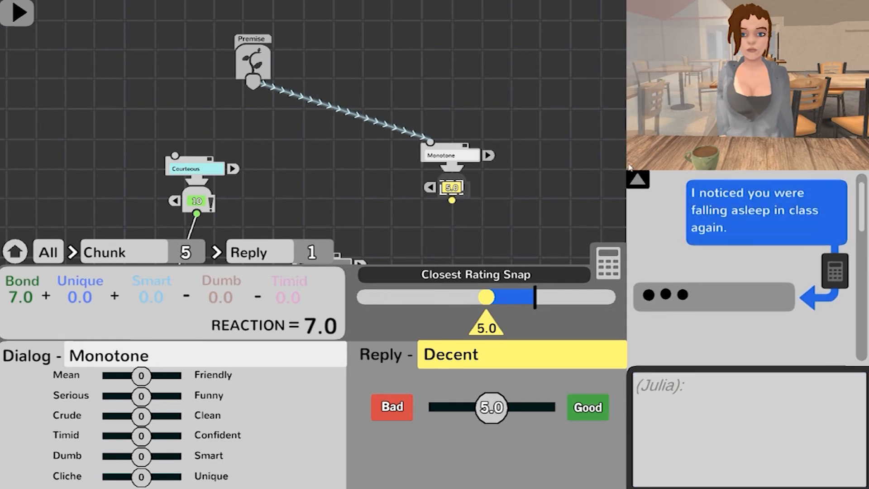
pyautogui.moveTo(145, 403); pyautogui.dragTo(150, 400)
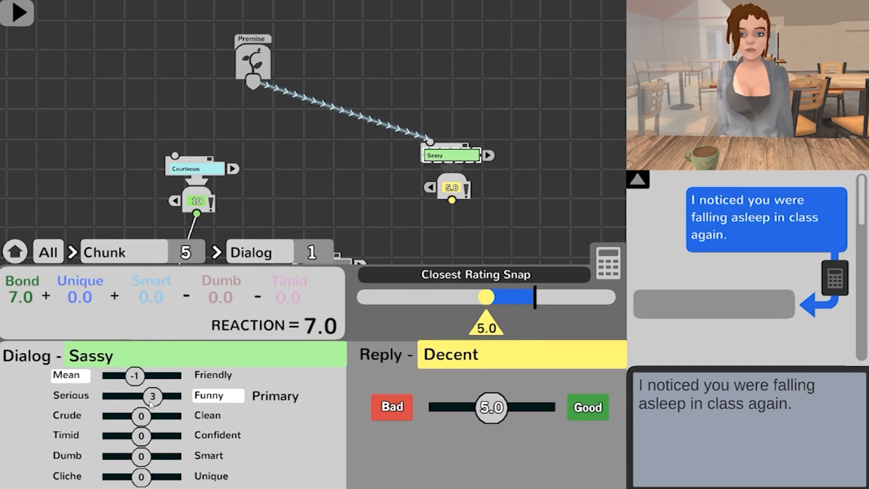
# Step: Write the Sassy chunk's 5.0 reply as "It doesnt count if the teacher doesnt catch me."
pyautogui.scroll(4, 524, 214)
pyautogui.moveTo(401, 237); pyautogui.dragTo(283, 210)
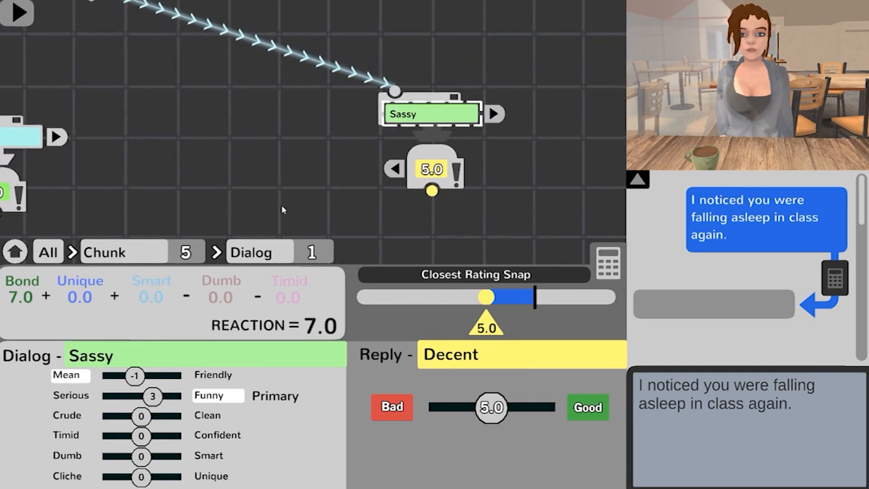
pyautogui.click(416, 177)
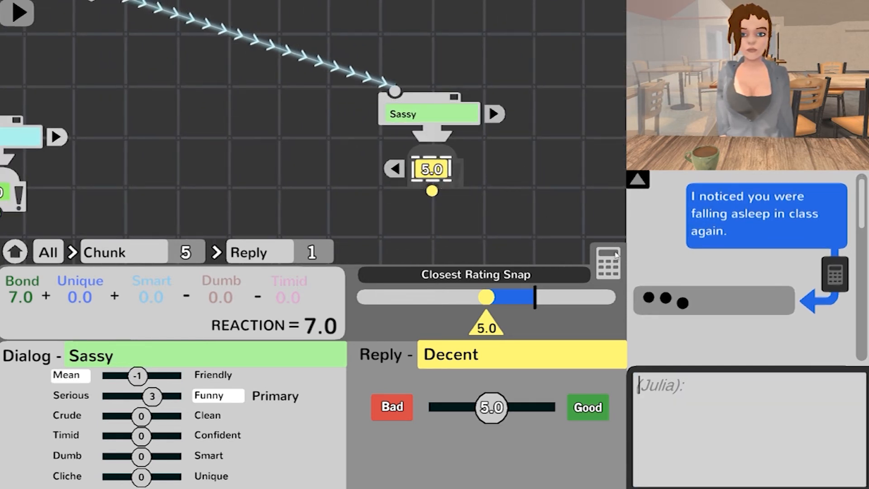
pyautogui.click(738, 416)
pyautogui.write('It does')
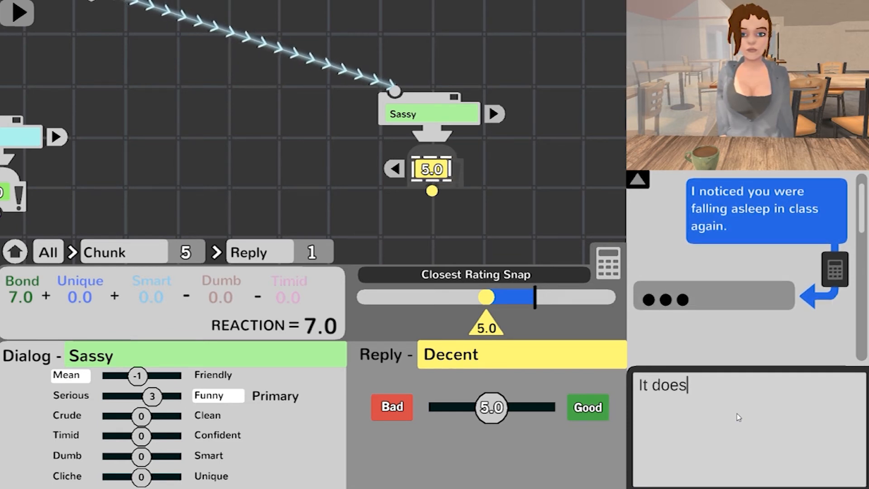
pyautogui.write('nt count if the rea')
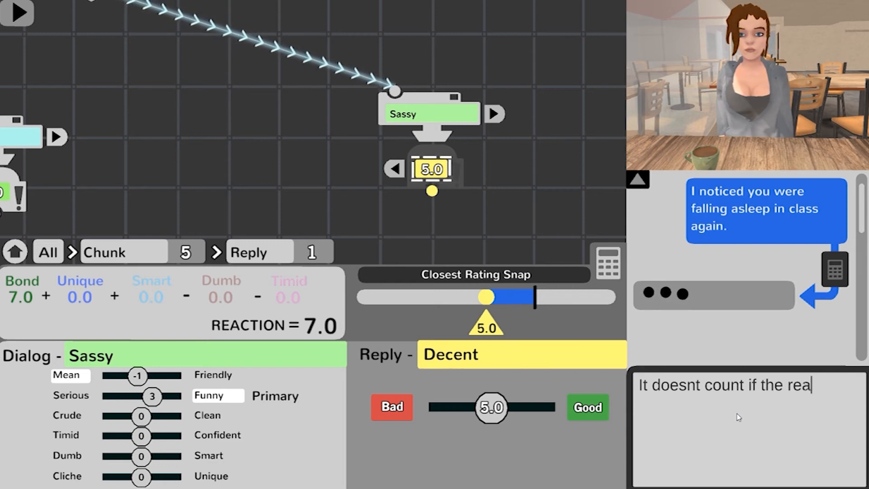
pyautogui.press('BackSpace')
pyautogui.write('tae')
pyautogui.press('BackSpace')
pyautogui.press('BackSpace')
pyautogui.write('each')
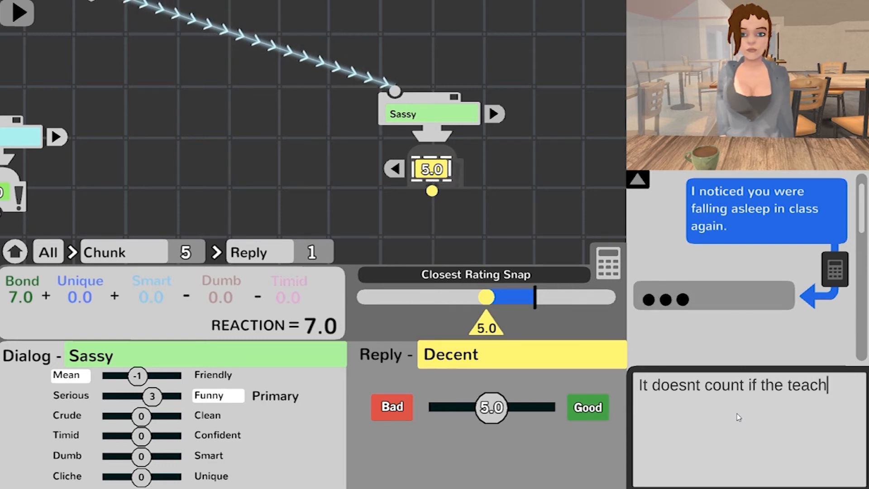
pyautogui.write('er doesnt cat')
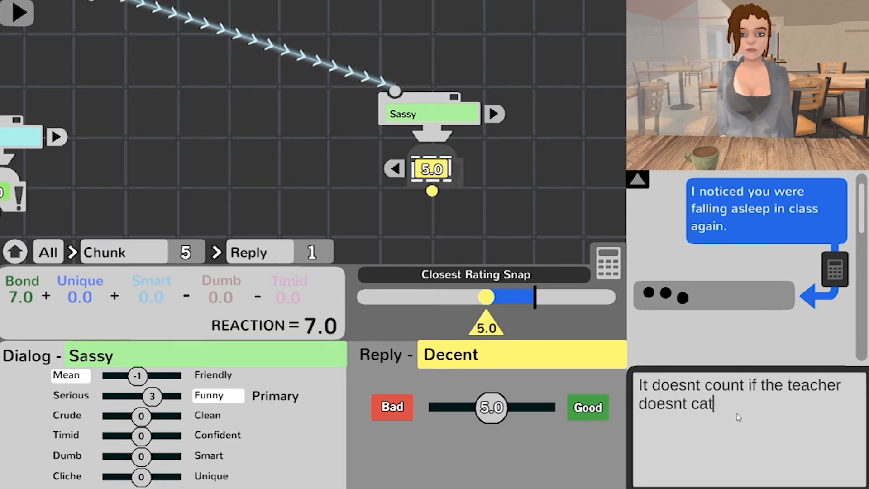
pyautogui.write('ch me.')
pyautogui.press('Return')
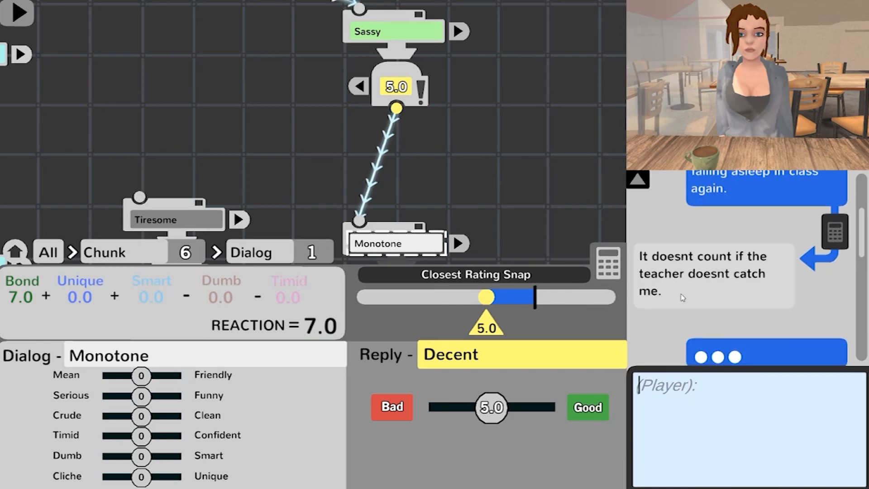
# Step: Enter the follow-up chunk's dialog: "You mean if the teacher doesnt say anything, not anyone missed your snoring."
pyautogui.write('Yo')
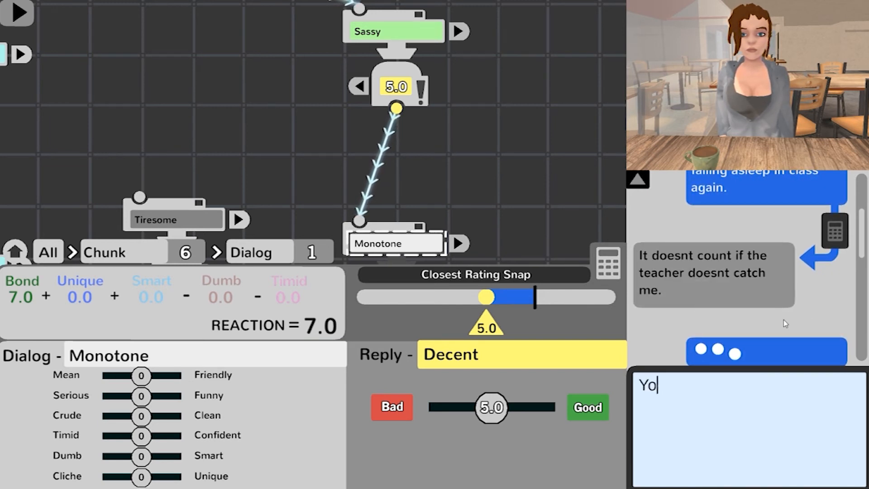
pyautogui.write('u mean if the te')
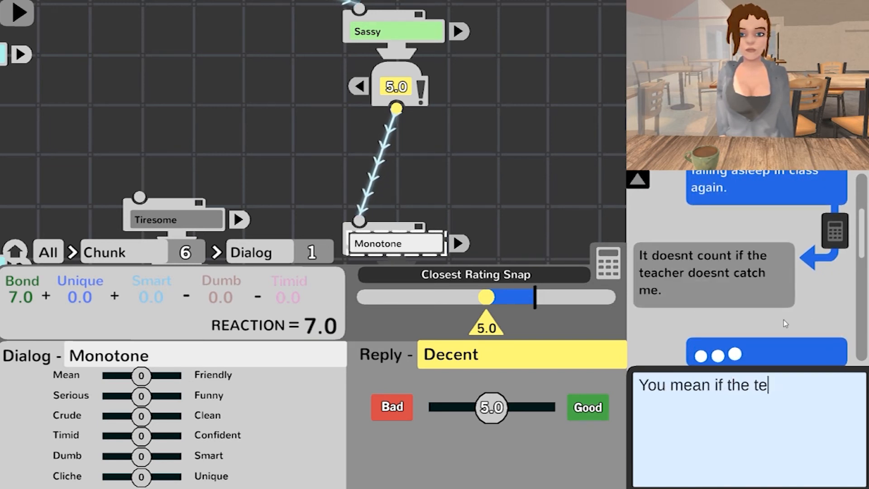
pyautogui.write('acher doesnt say ')
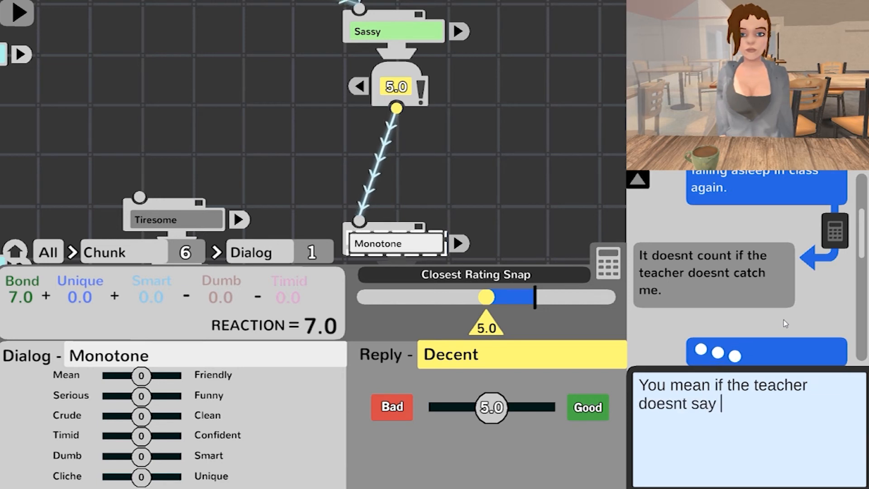
pyautogui.write('anything, y')
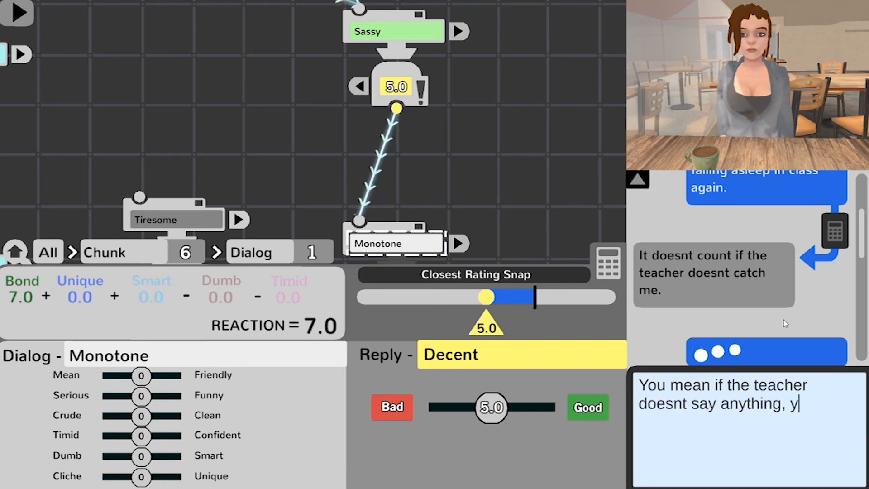
pyautogui.write('ou were')
pyautogui.press('BackSpace')
pyautogui.press('BackSpace')
pyautogui.press('BackSpace')
pyautogui.press('BackSpace')
pyautogui.press('BackSpace')
pyautogui.press('BackSpace')
pyautogui.press('BackSpace')
pyautogui.press('BackSpace')
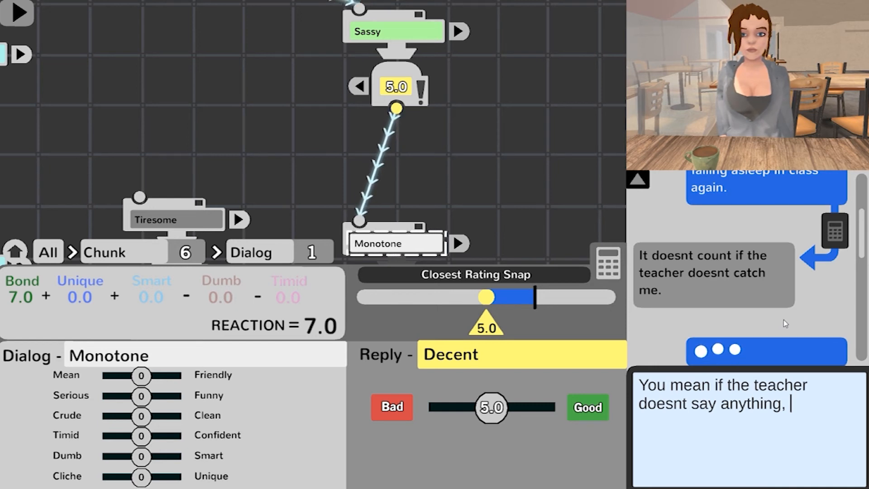
pyautogui.write('not anyone')
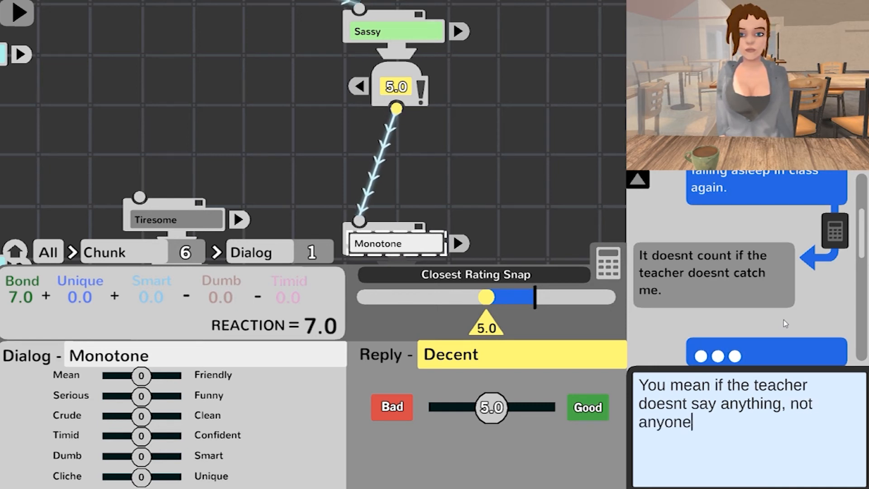
pyautogui.write(' mi')
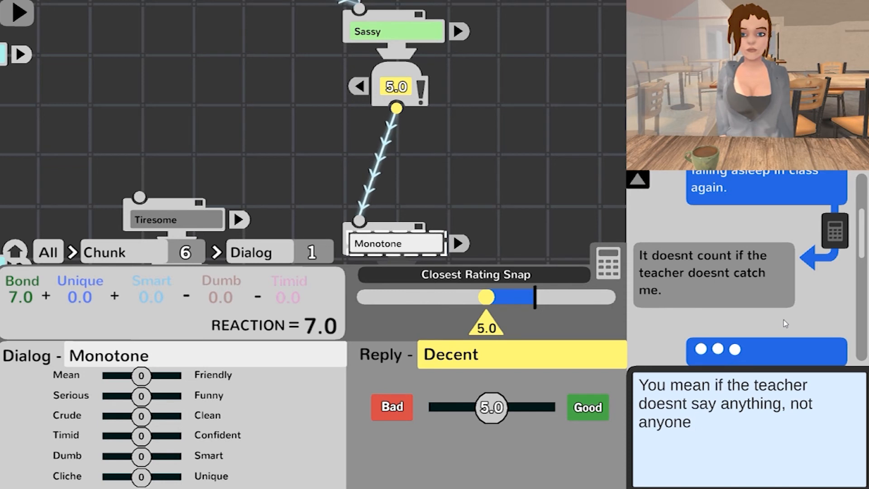
pyautogui.write('ssed you')
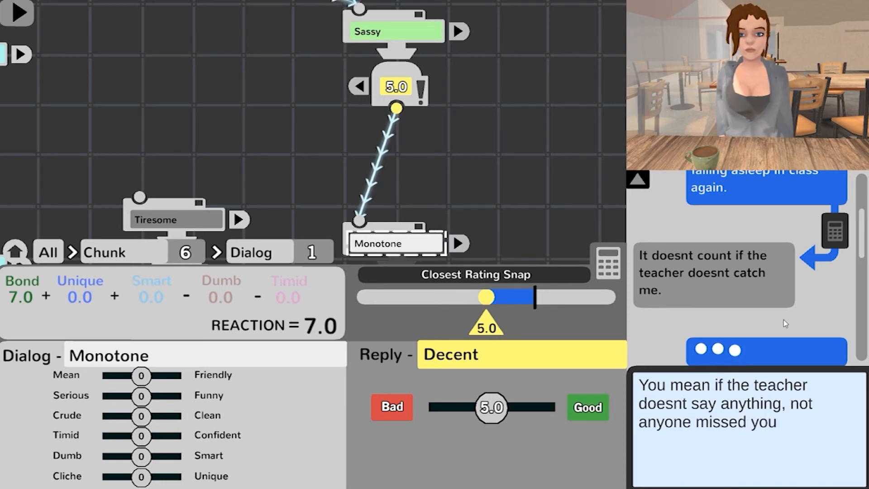
pyautogui.write('r snoring.')
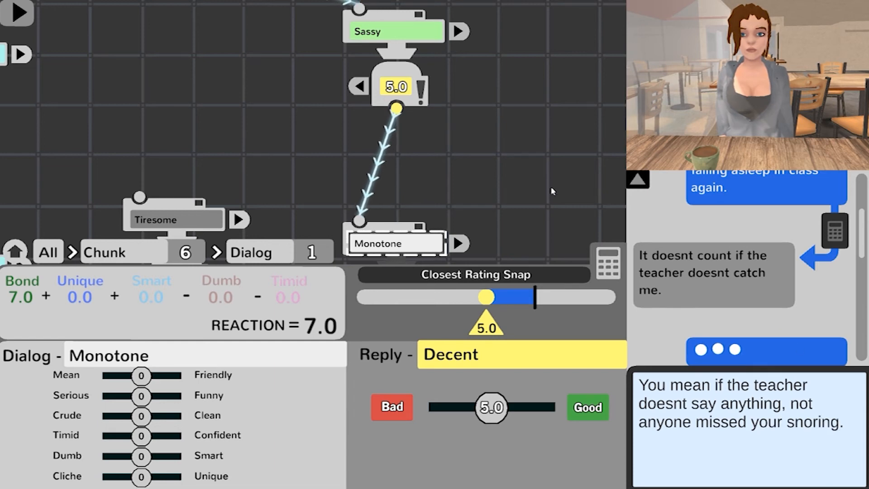
pyautogui.press('Return')
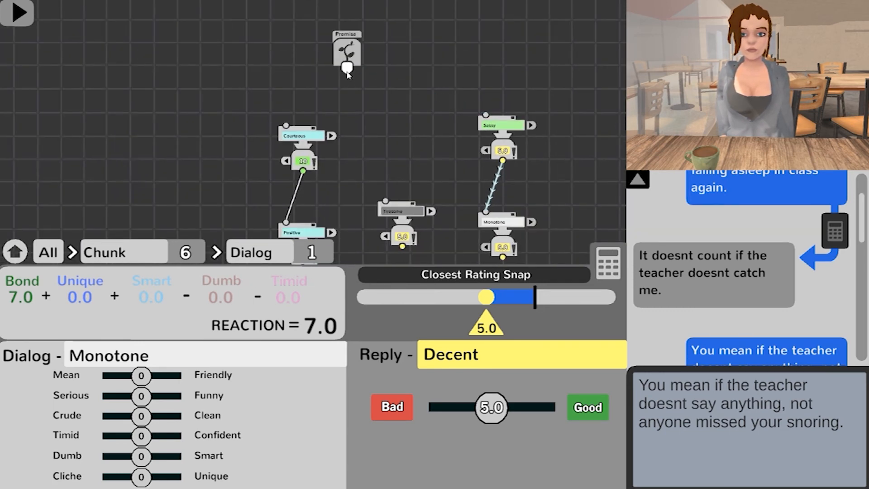
# Step: Route the premise back to the Courteous chunk and branch another new chunk from its 10 reply
pyautogui.click(285, 127)
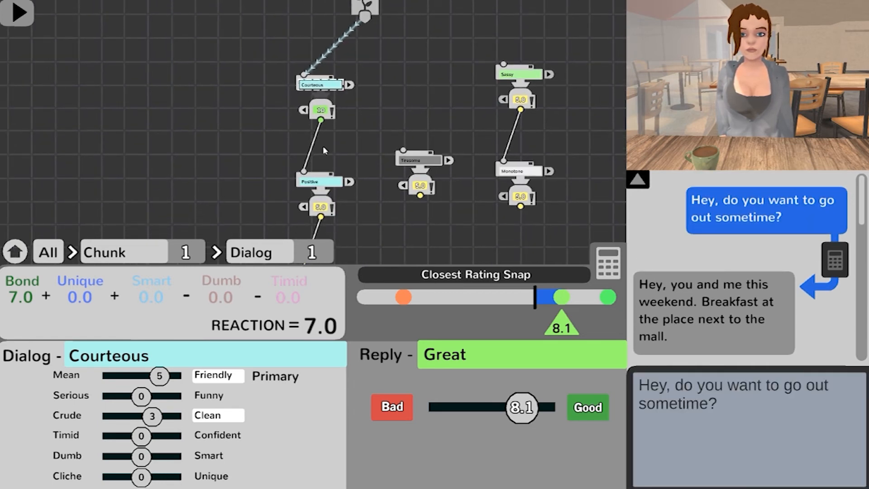
pyautogui.click(319, 181)
pyautogui.moveTo(358, 146); pyautogui.dragTo(400, 146)
pyautogui.scroll(2, 362, 143)
pyautogui.scroll(3, 398, 142)
pyautogui.moveTo(402, 100); pyautogui.dragTo(273, 170)
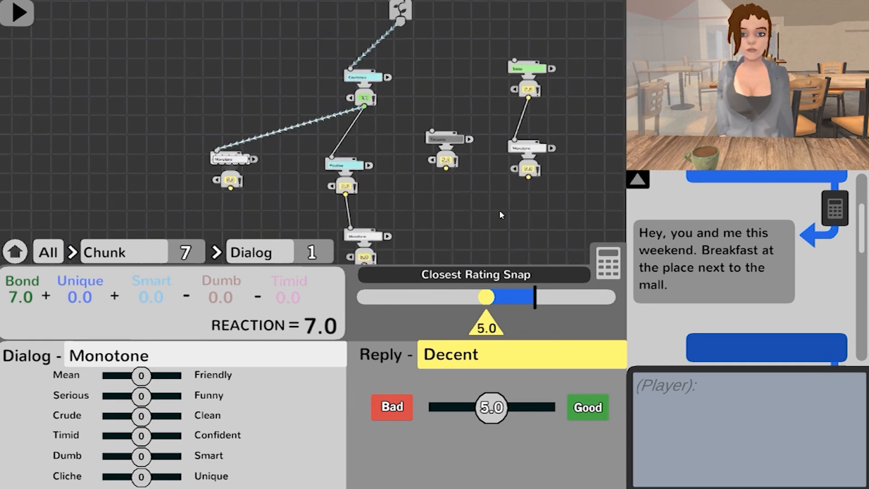
# Step: Expand the Courteous chunk's shared meaning note and fill it in as "Hey do you want to go out sometime?"
pyautogui.moveTo(499, 220); pyautogui.dragTo(503, 160)
pyautogui.moveTo(370, 202); pyautogui.dragTo(386, 233)
pyautogui.moveTo(472, 166); pyautogui.dragTo(463, 228)
pyautogui.moveTo(420, 120); pyautogui.dragTo(404, 153)
pyautogui.scroll(2, 404, 153)
pyautogui.moveTo(465, 133); pyautogui.dragTo(447, 172)
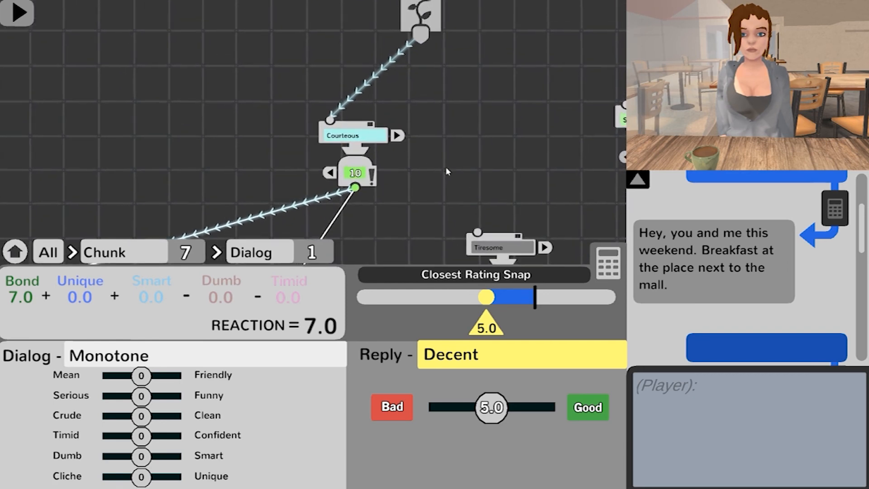
pyautogui.scroll(2, 447, 171)
pyautogui.click(397, 105)
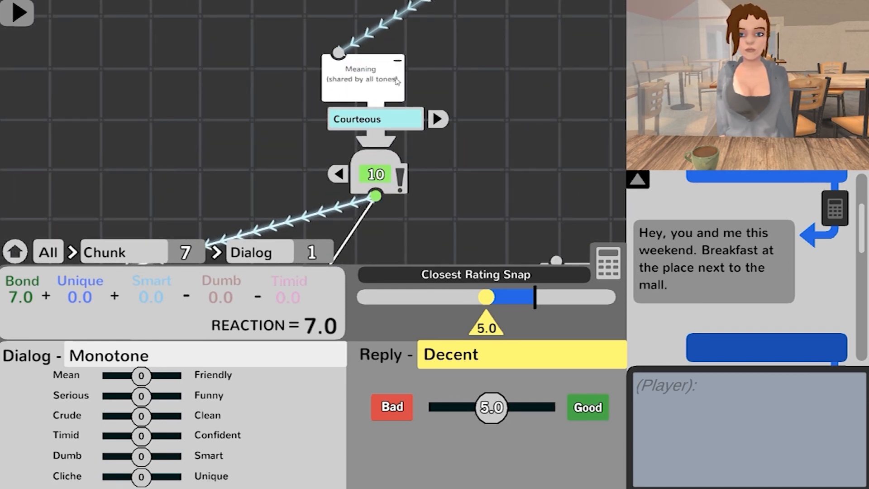
pyautogui.click(395, 91)
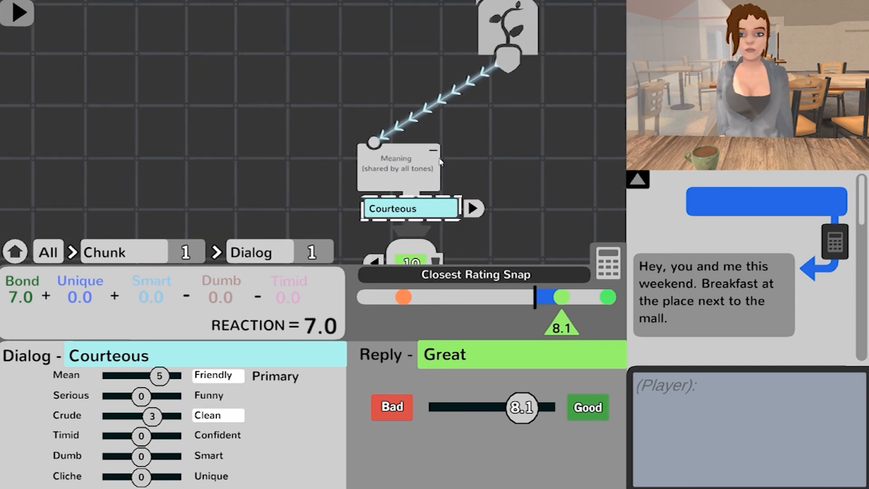
pyautogui.click(418, 167)
pyautogui.write('Hey do you want to go out sometime?')
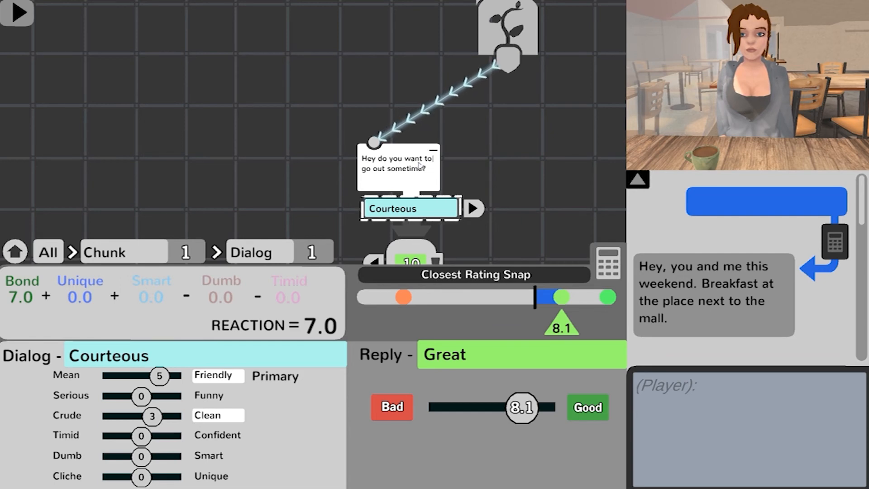
# Step: Expand the first chunk's dialog list and compare its Helpless and Creative dialogs with the shared meaning and the branches below
pyautogui.click(473, 208)
pyautogui.click(536, 207)
pyautogui.click(529, 228)
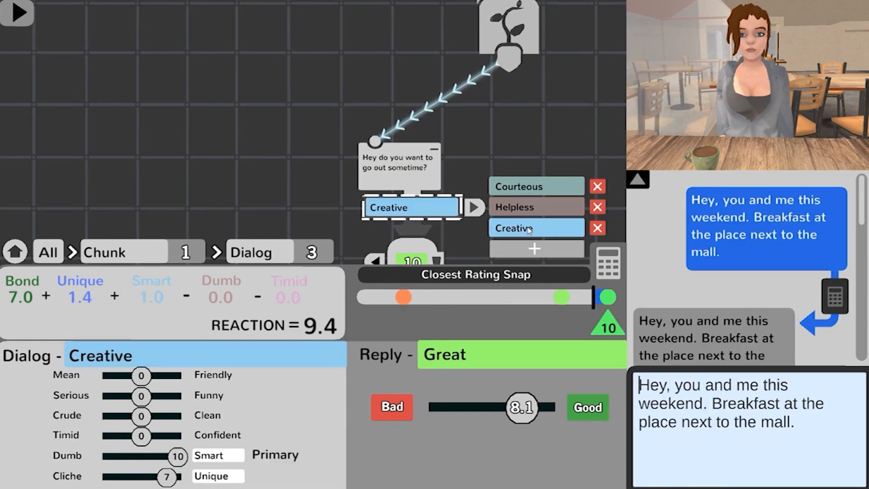
pyautogui.click(536, 207)
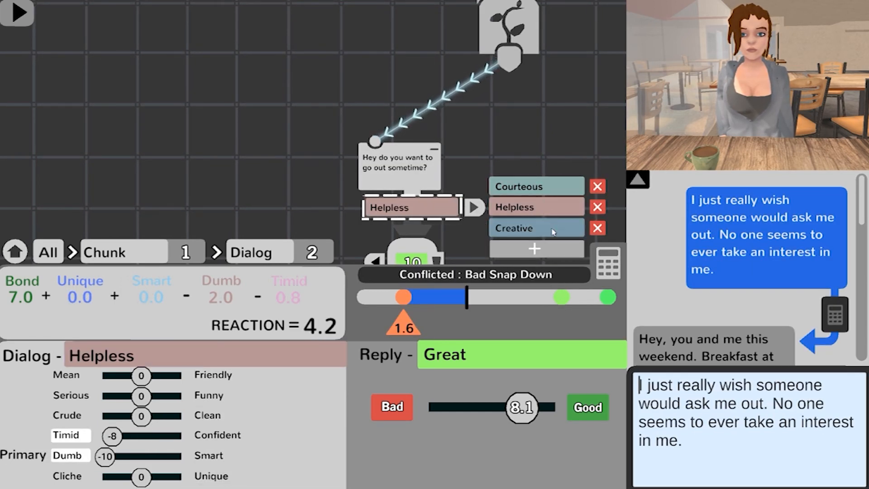
pyautogui.scroll(-3, 290, 172)
pyautogui.moveTo(176, 184); pyautogui.dragTo(232, 108)
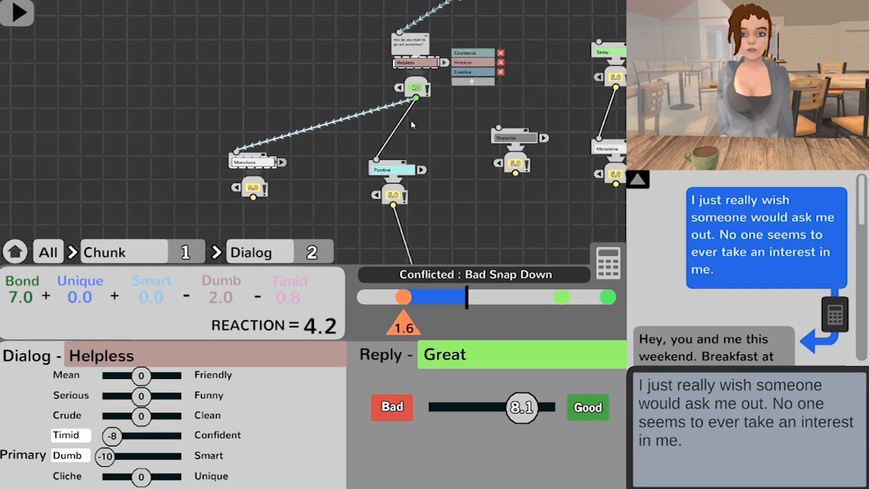
pyautogui.moveTo(472, 141); pyautogui.dragTo(451, 180)
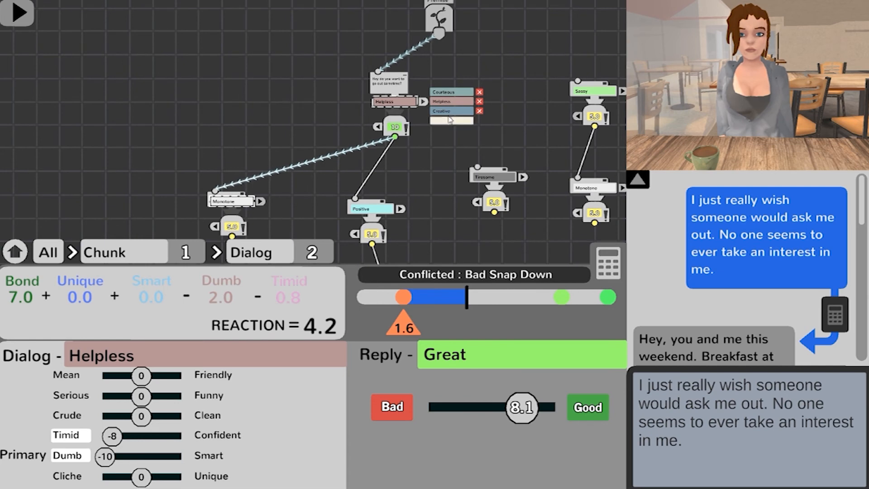
pyautogui.click(451, 111)
pyautogui.scroll(1, 451, 178)
pyautogui.moveTo(446, 190); pyautogui.dragTo(514, 163)
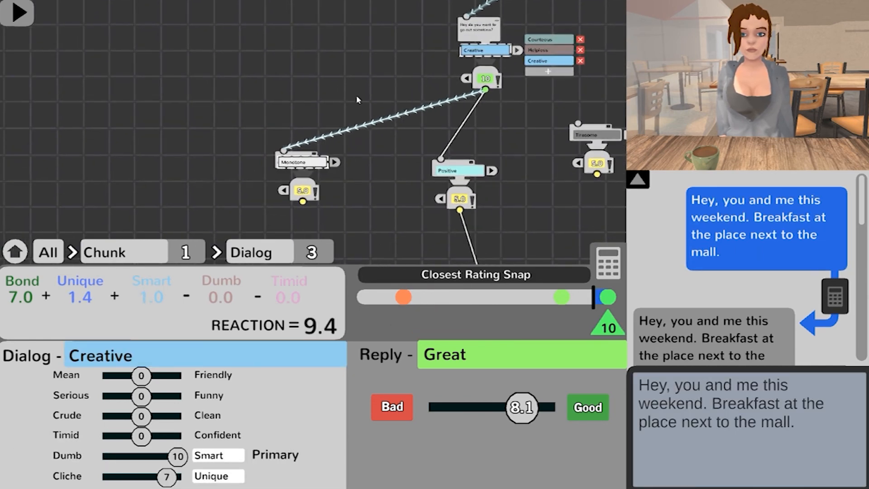
# Step: Follow the Positive branch from the Creative chunk's 10 reply and read its dialog and reply in the conversation preview
pyautogui.moveTo(356, 107); pyautogui.dragTo(358, 82)
pyautogui.moveTo(519, 88); pyautogui.dragTo(510, 123)
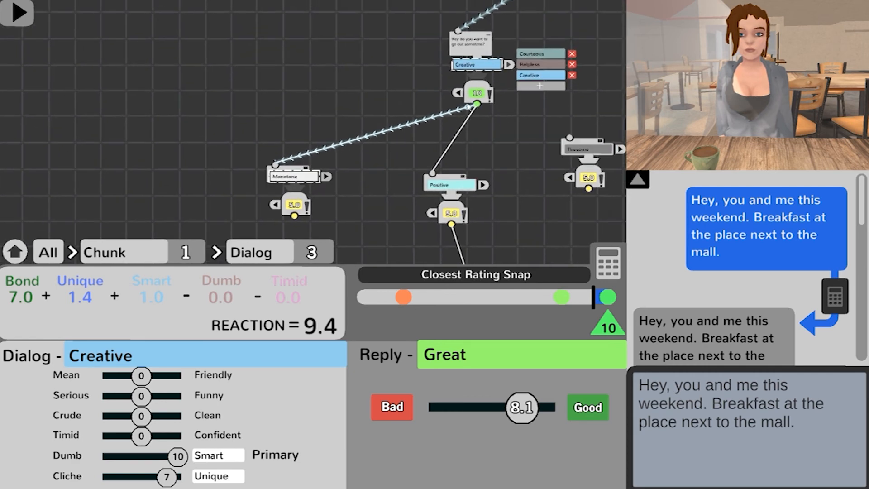
pyautogui.moveTo(397, 190); pyautogui.dragTo(421, 178)
pyautogui.moveTo(500, 99); pyautogui.dragTo(455, 83)
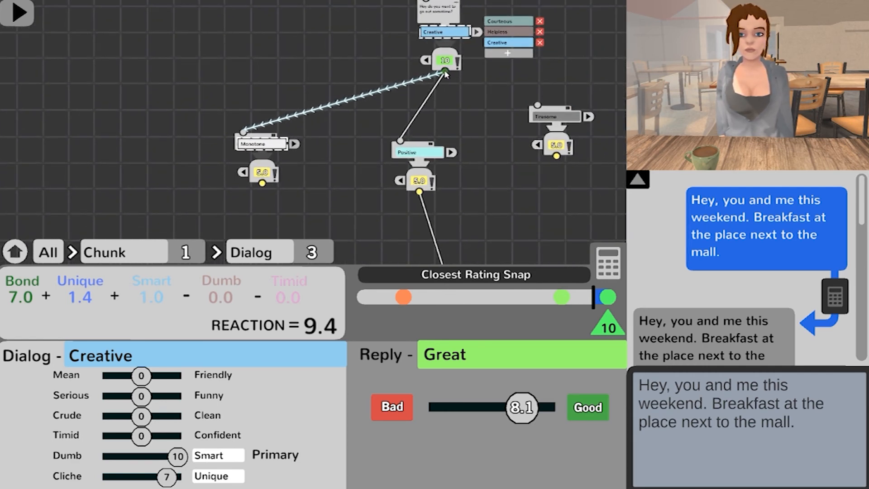
pyautogui.click(441, 146)
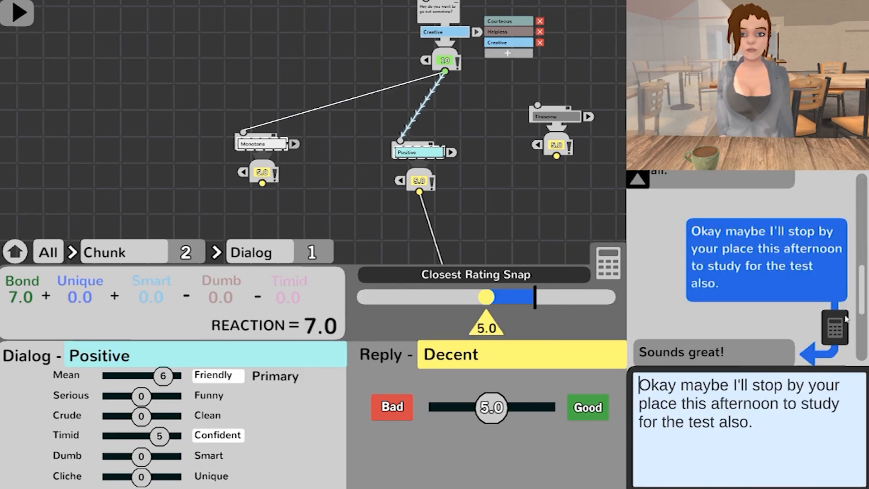
pyautogui.moveTo(862, 295); pyautogui.dragTo(862, 291)
pyautogui.moveTo(762, 268); pyautogui.dragTo(776, 314)
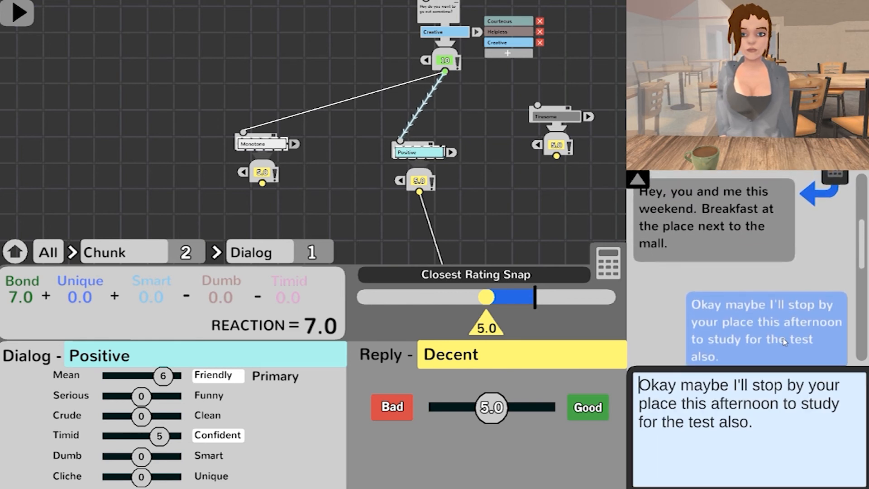
pyautogui.click(863, 305)
pyautogui.moveTo(709, 230); pyautogui.dragTo(721, 250)
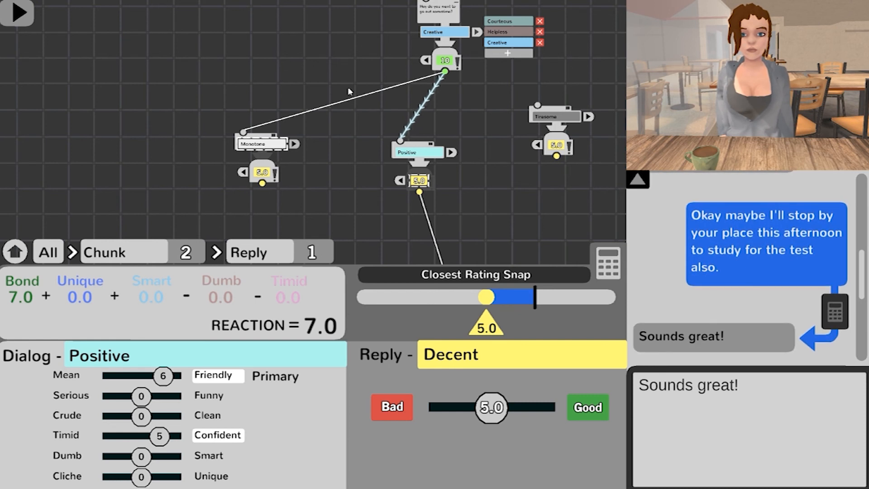
# Step: Enter the dialog of the new Monotone chunk under the 10 reply: "Awesome sounds good see you then!"
pyautogui.click(348, 100)
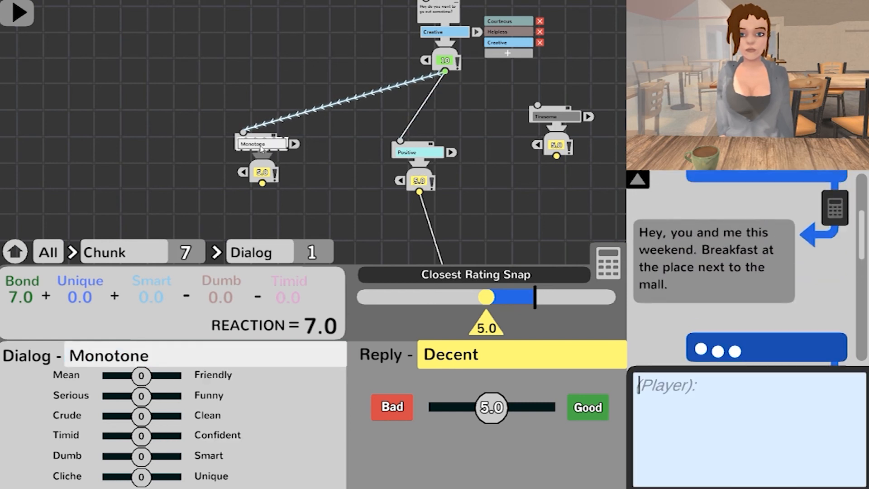
pyautogui.click(721, 375)
pyautogui.write('Awesome')
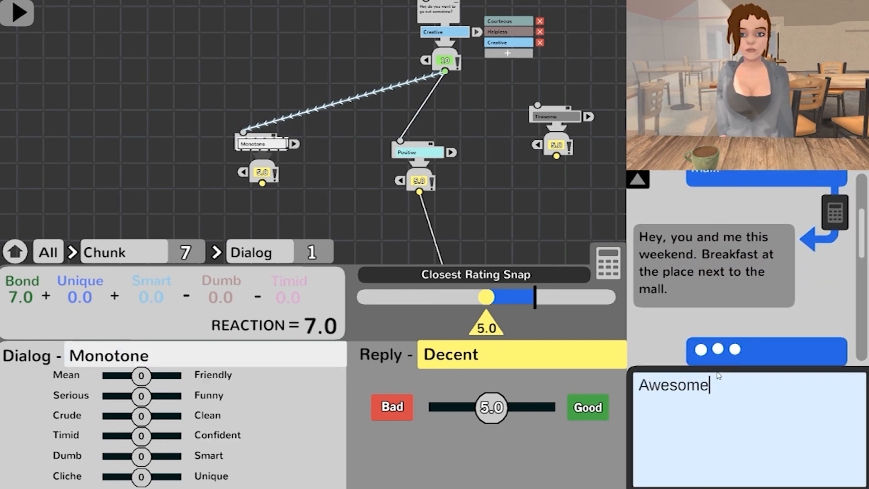
pyautogui.write(' sounds good see you then!')
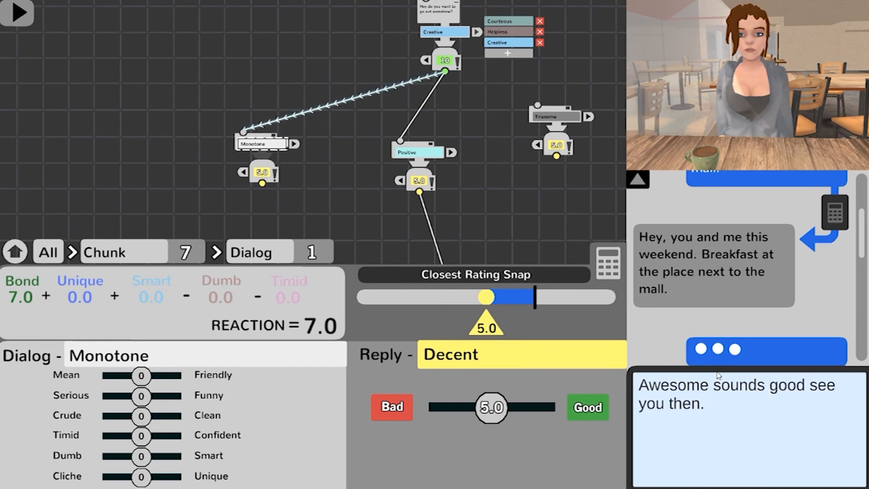
pyautogui.press('Return')
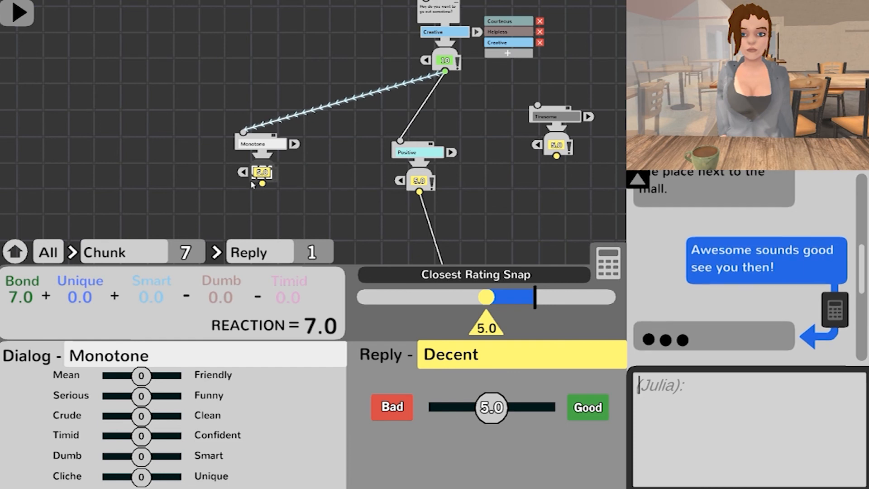
# Step: Tone the new chunk's dialog as Friendly 8 and Cliche -6, leaving Clean at 0
pyautogui.scroll(4, 312, 192)
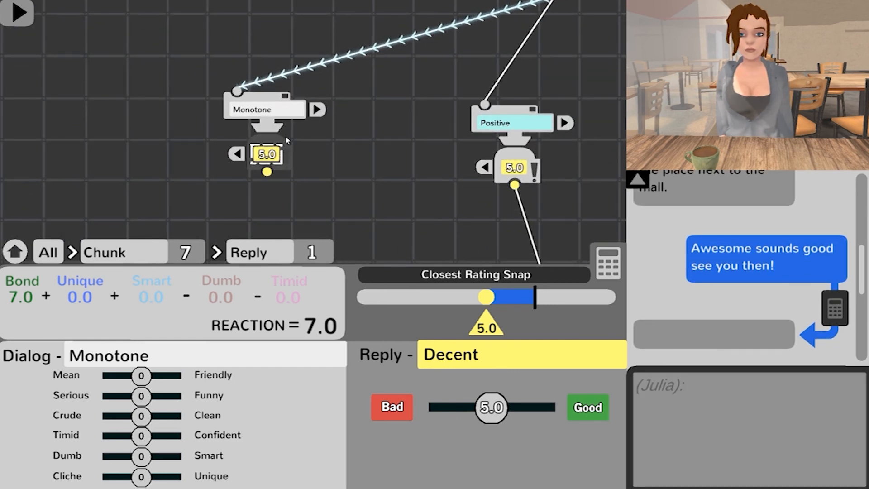
pyautogui.click(285, 116)
pyautogui.moveTo(141, 376); pyautogui.dragTo(174, 376)
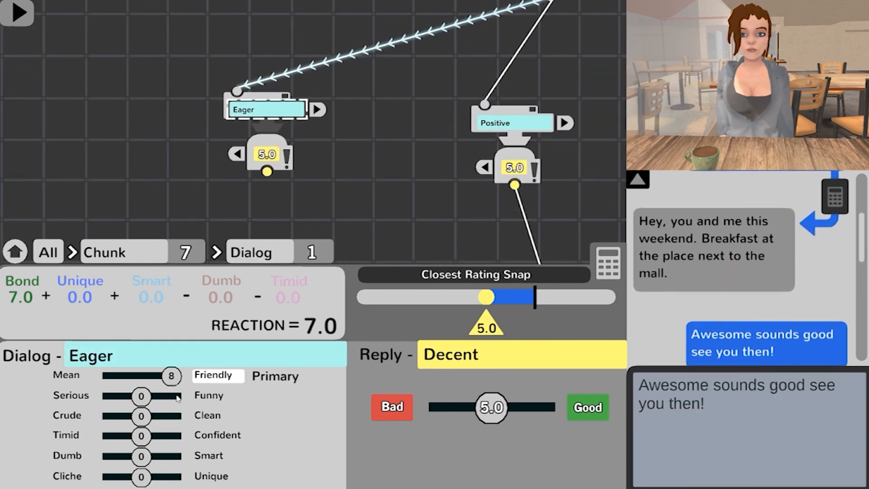
pyautogui.moveTo(141, 416); pyautogui.dragTo(155, 416)
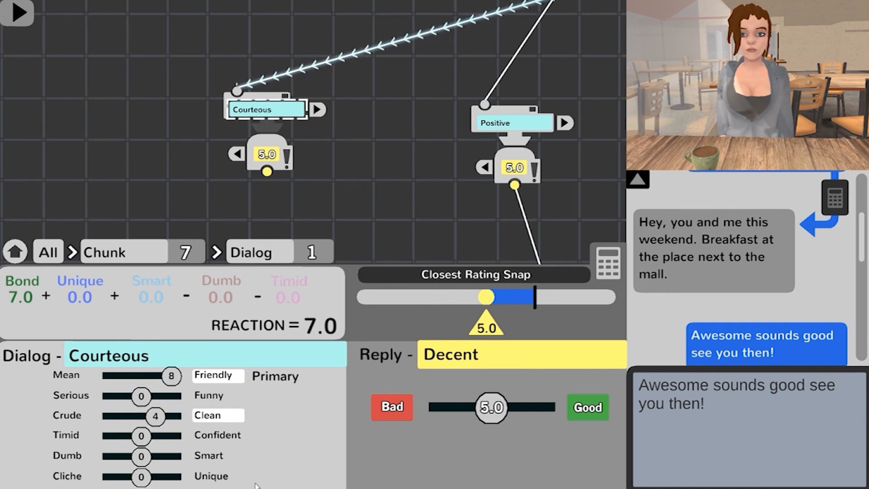
pyautogui.moveTo(154, 422); pyautogui.dragTo(142, 419)
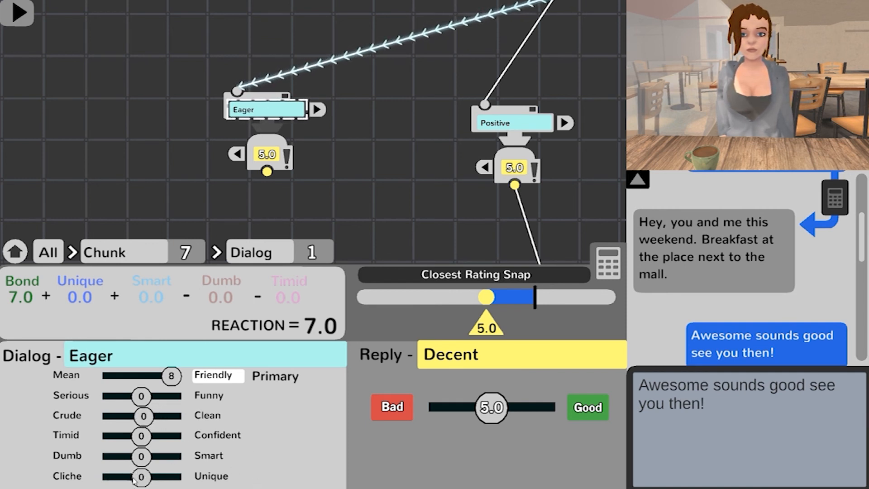
pyautogui.moveTo(139, 478); pyautogui.dragTo(119, 477)
# Step: Collapse the first chunk's dialog list and extend the conversation preview over the character view
pyautogui.scroll(-8, 368, 169)
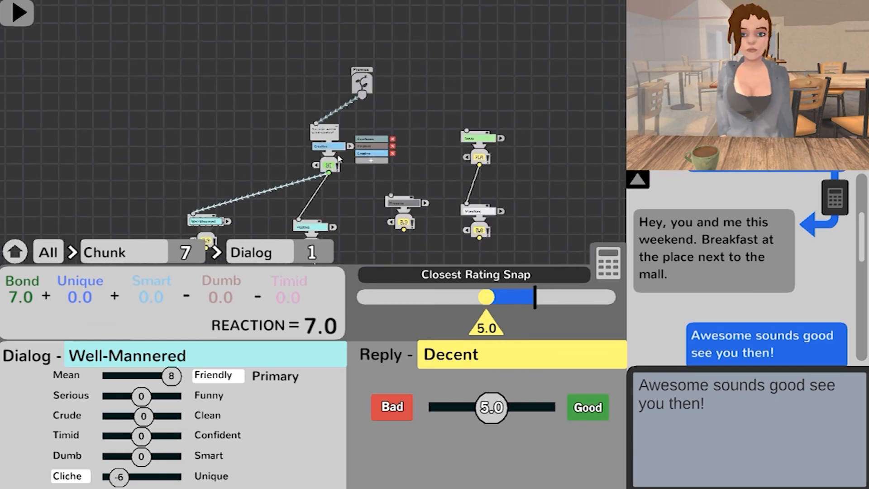
pyautogui.click(350, 146)
pyautogui.press('s')
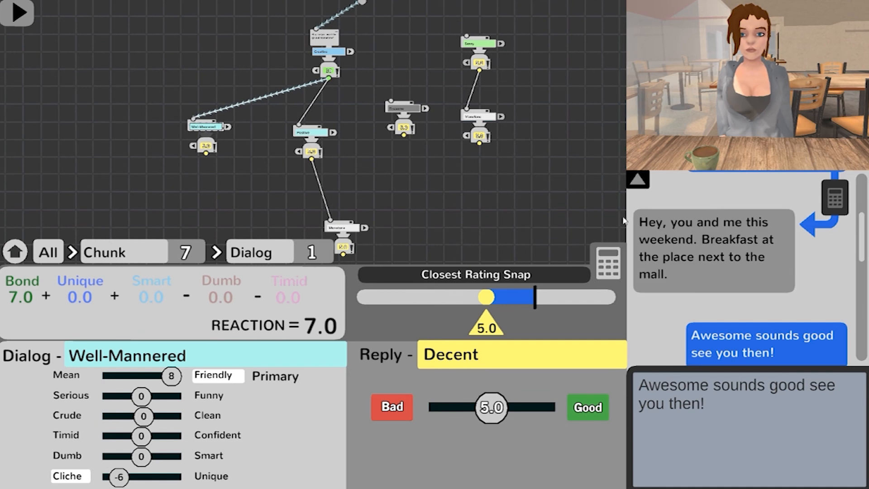
pyautogui.click(640, 186)
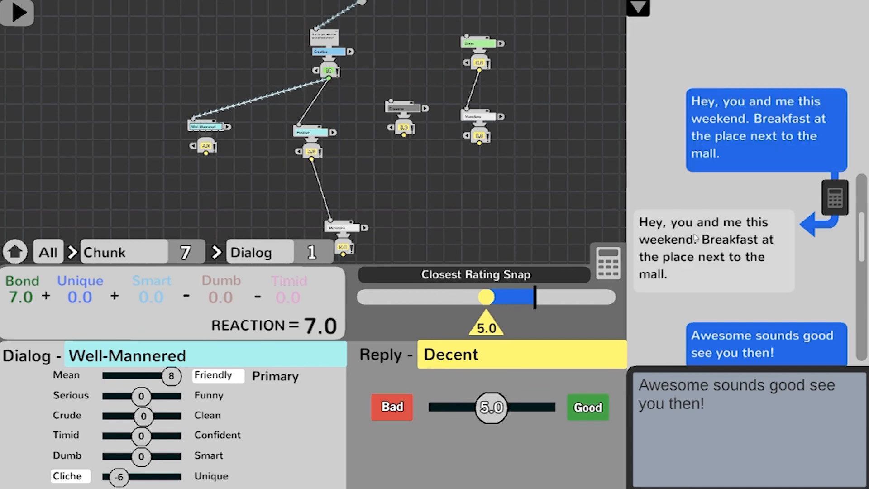
pyautogui.moveTo(866, 243); pyautogui.dragTo(865, 273)
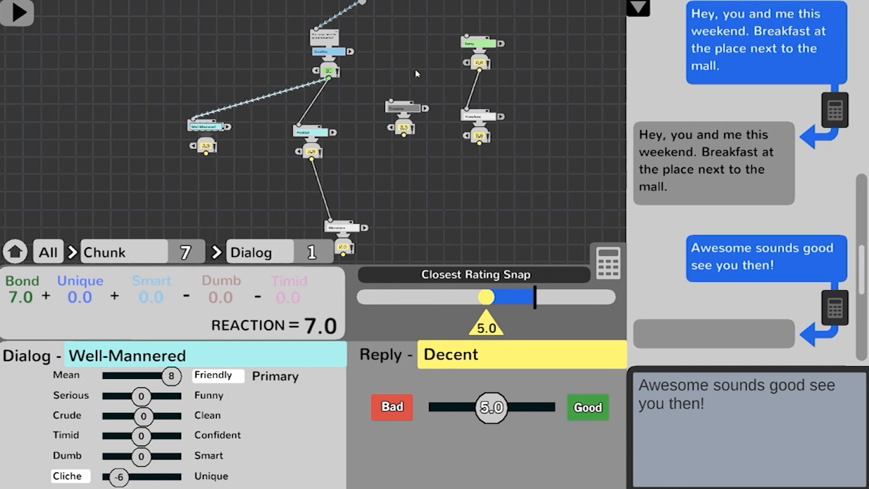
# Step: Switch the premise to the green chunk and back to the Creative chunk, and preview the conversation down the Positive branch to its follow-up
pyautogui.moveTo(420, 64); pyautogui.dragTo(418, 159)
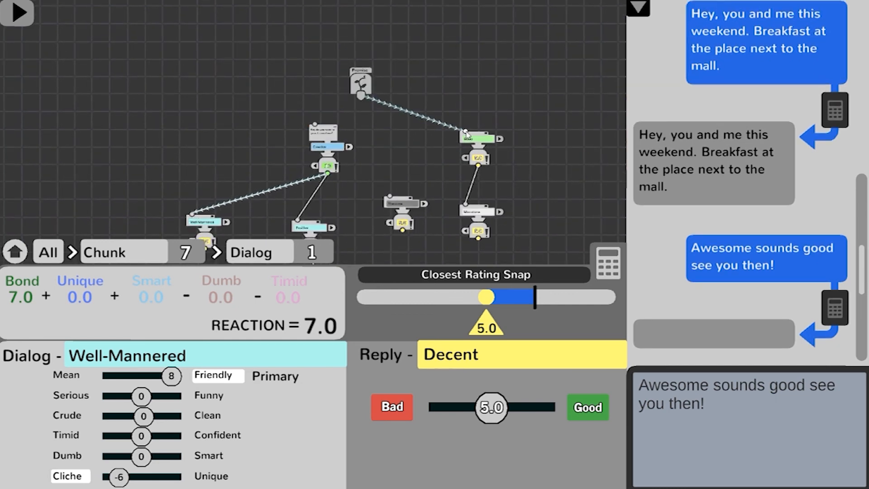
pyautogui.click(467, 134)
pyautogui.moveTo(362, 96); pyautogui.dragTo(320, 127)
pyautogui.moveTo(405, 174); pyautogui.dragTo(449, 129)
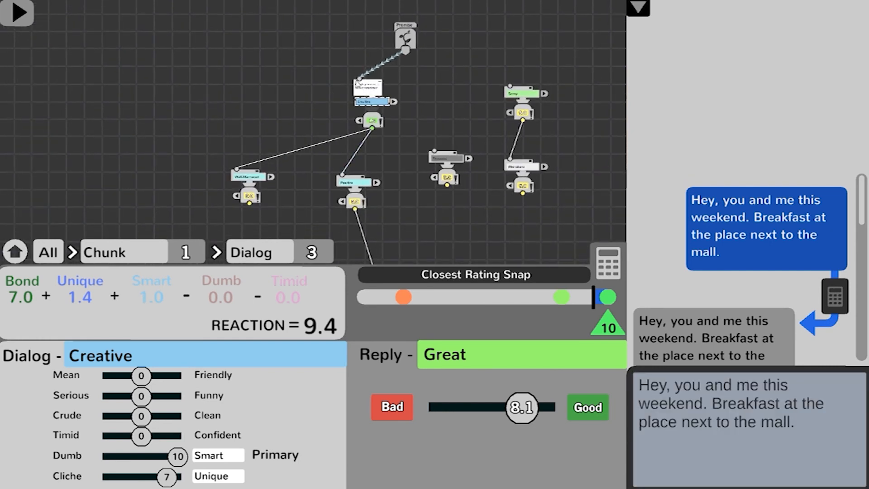
pyautogui.click(363, 145)
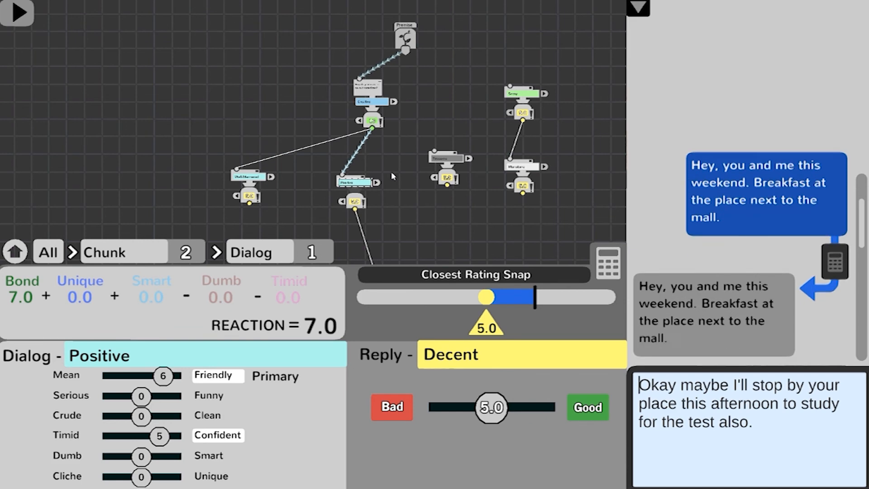
pyautogui.scroll(-3, 797, 315)
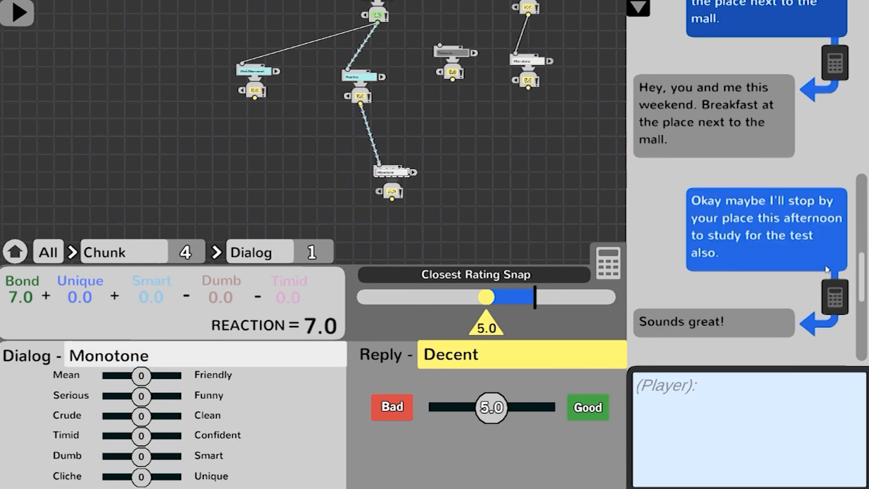
pyautogui.moveTo(864, 292); pyautogui.dragTo(863, 235)
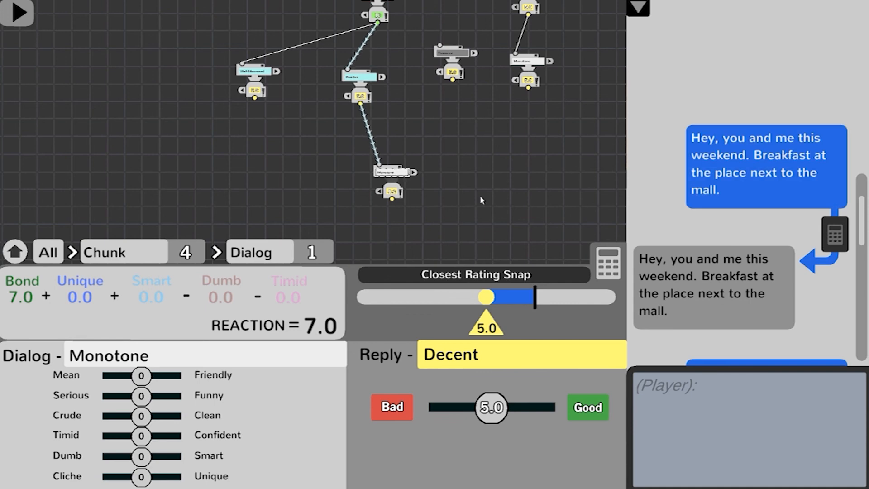
# Step: Hide the reaction calculator to give the conversation tree more room
pyautogui.click(596, 264)
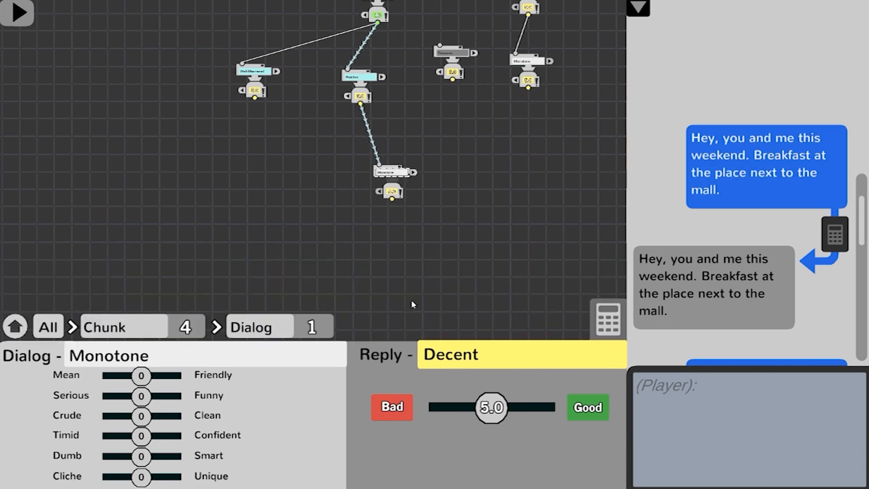
pyautogui.moveTo(482, 113); pyautogui.dragTo(465, 240)
pyautogui.scroll(-2, 452, 246)
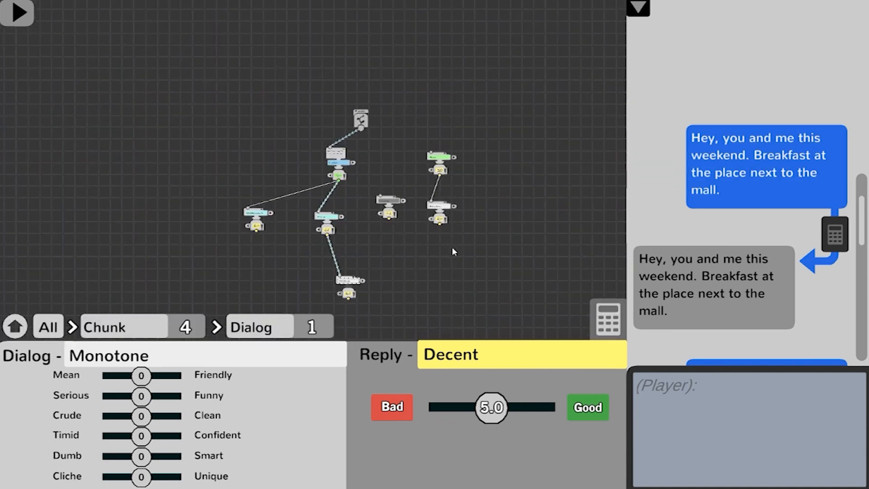
pyautogui.moveTo(422, 306); pyautogui.dragTo(409, 243)
pyautogui.scroll(4, 446, 190)
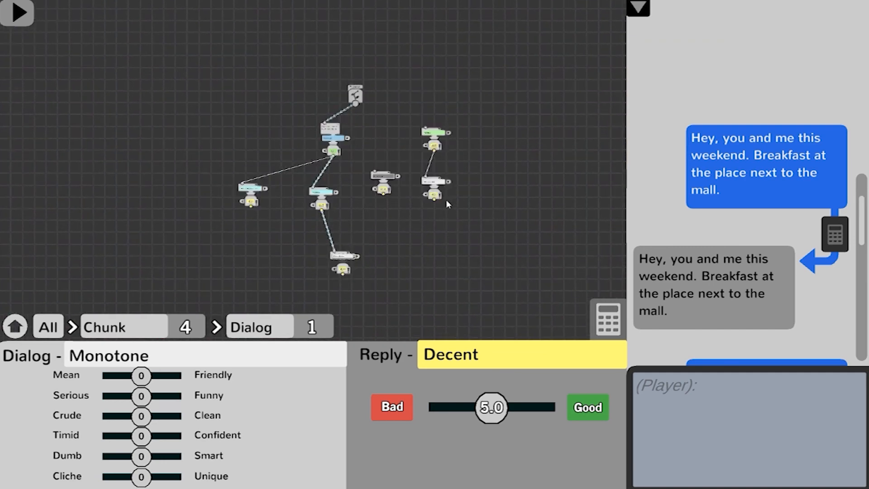
# Step: Link the Creative chunk's 10 reply to the Tiresome chunk and fill in that chunk's shared meaning note as "I was joking"
pyautogui.click(536, 177)
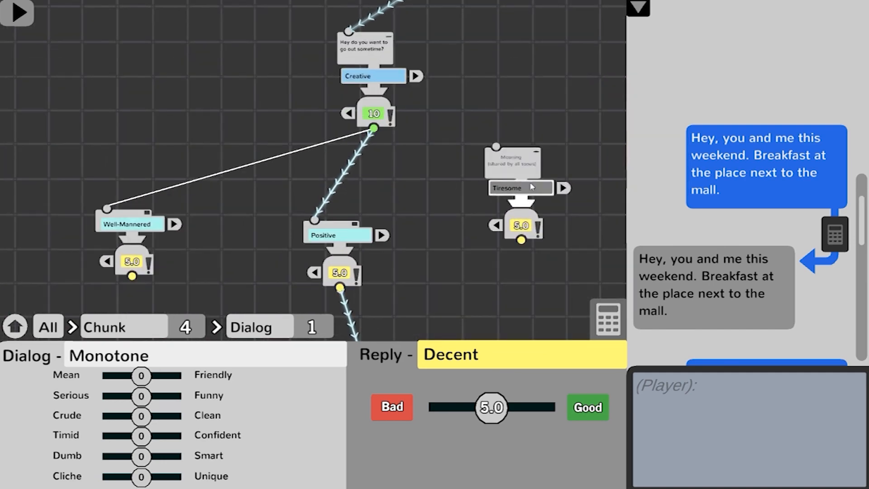
pyautogui.click(527, 189)
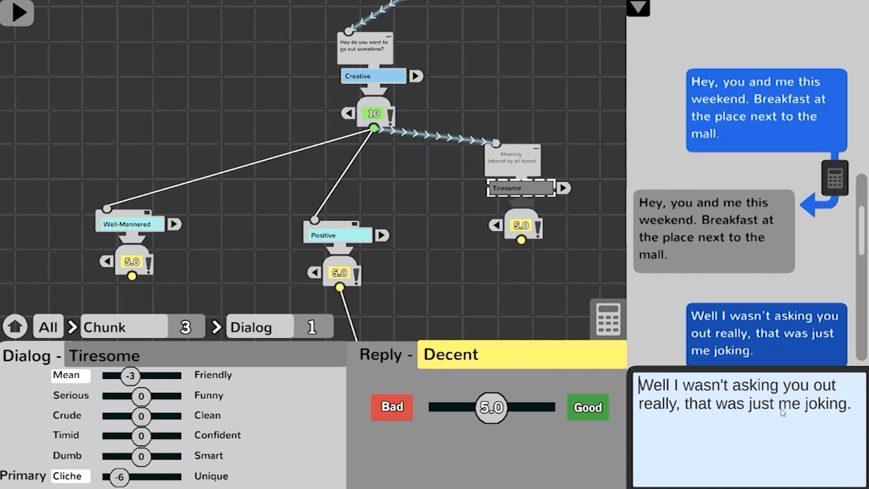
pyautogui.click(525, 163)
pyautogui.write('I was ')
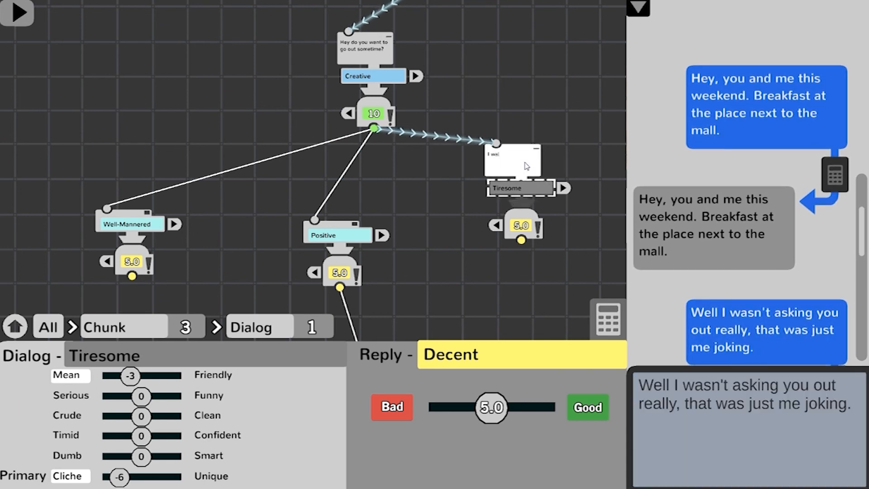
pyautogui.write('joking')
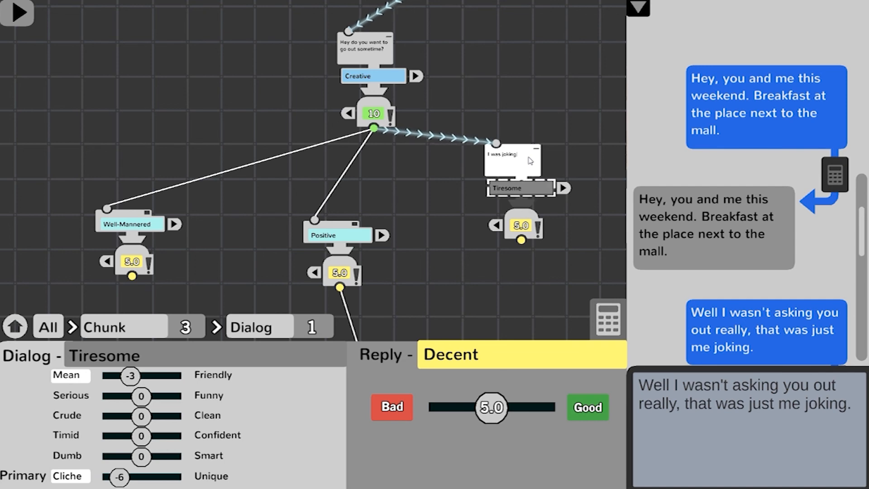
pyautogui.click(567, 117)
# Step: Show all chunks as shared meaning notes and return to the normal tree, spacing the Tiresome chunk and the green chunk's follow-up farther out
pyautogui.scroll(-8, 535, 157)
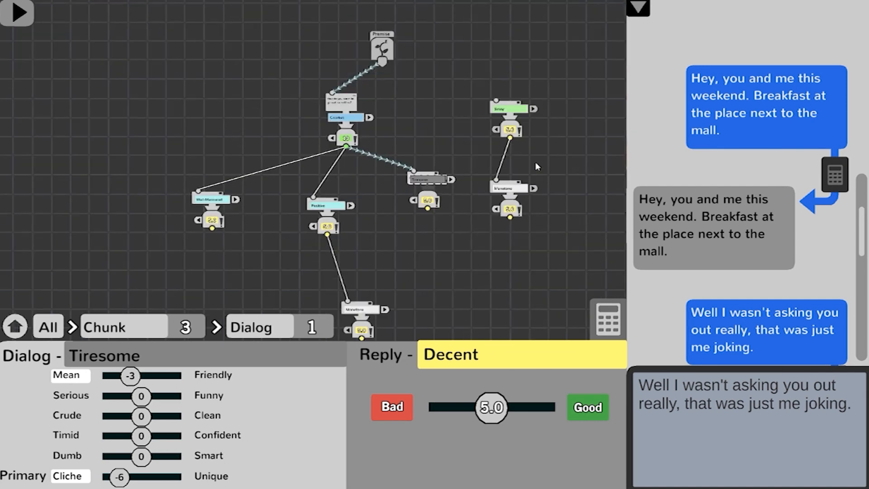
pyautogui.press('Tab')
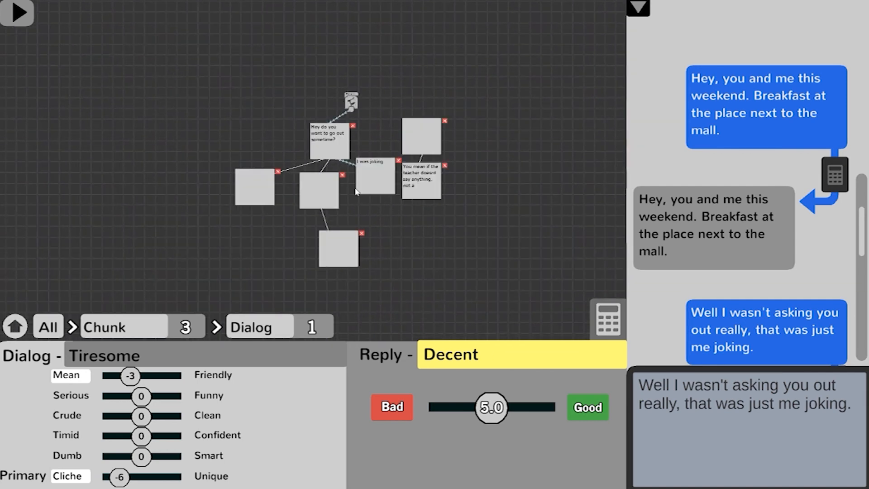
pyautogui.press('Tab')
pyautogui.scroll(6, 362, 128)
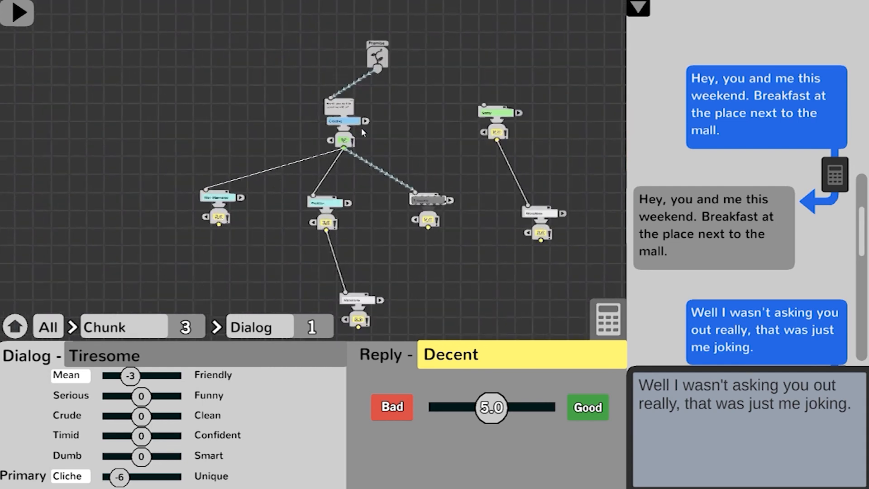
pyautogui.moveTo(370, 210)
pyautogui.mouseDown()
pyautogui.moveTo(355, 128)
pyautogui.moveTo(418, 191)
pyautogui.moveTo(354, 209)
pyautogui.mouseUp()
pyautogui.scroll(-3, 354, 207)
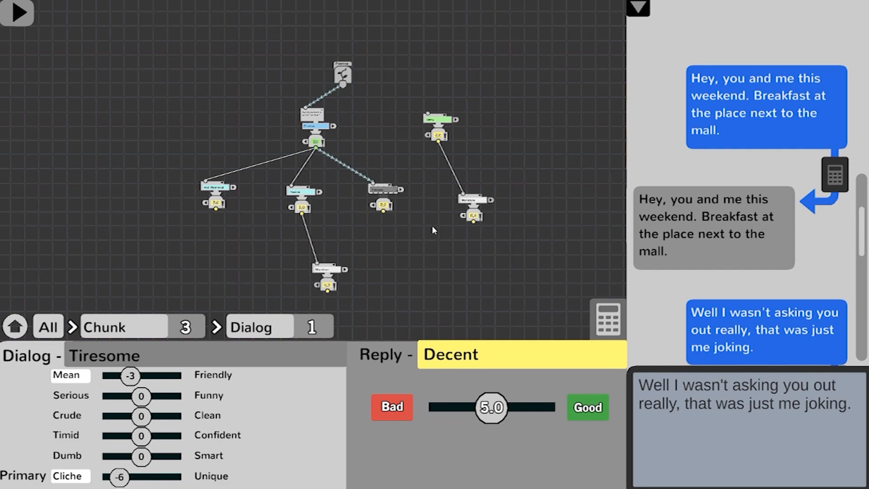
# Step: Save the conversation to a file in the Documents folder
pyautogui.click(107, 15)
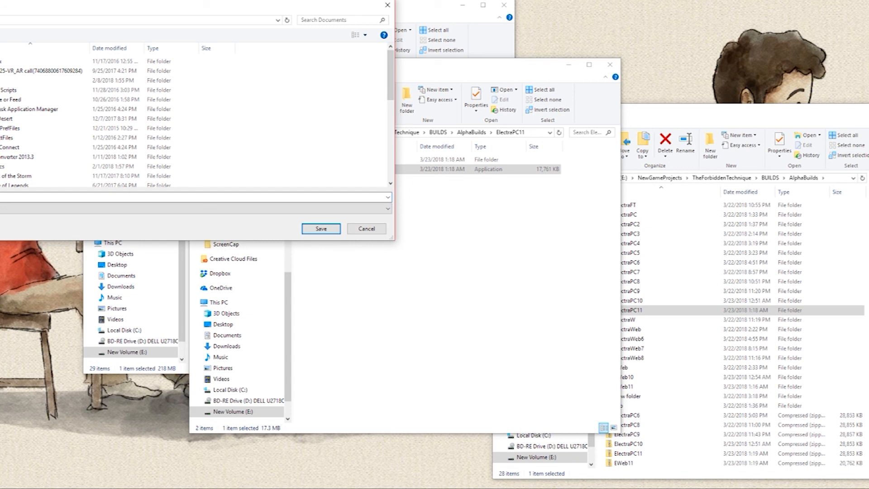
pyautogui.click(317, 228)
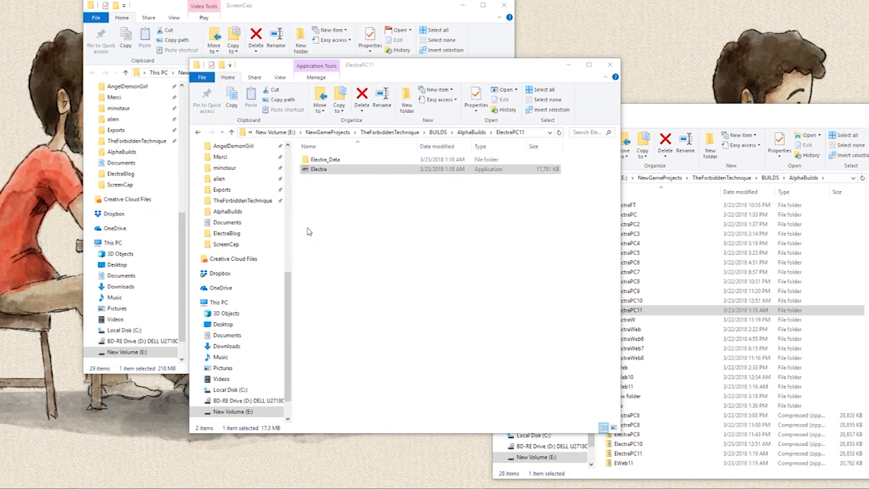
# Step: Switch back to the Conversation Builder, leave it for the main menu, and view the Personality and Body Type pages
pyautogui.hotkey('alt', 'Tab')
pyautogui.click(254, 194)
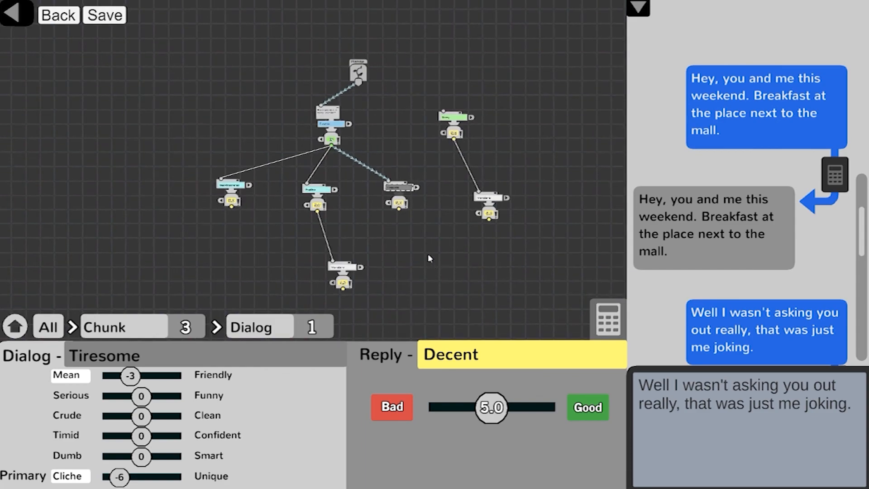
pyautogui.click(54, 23)
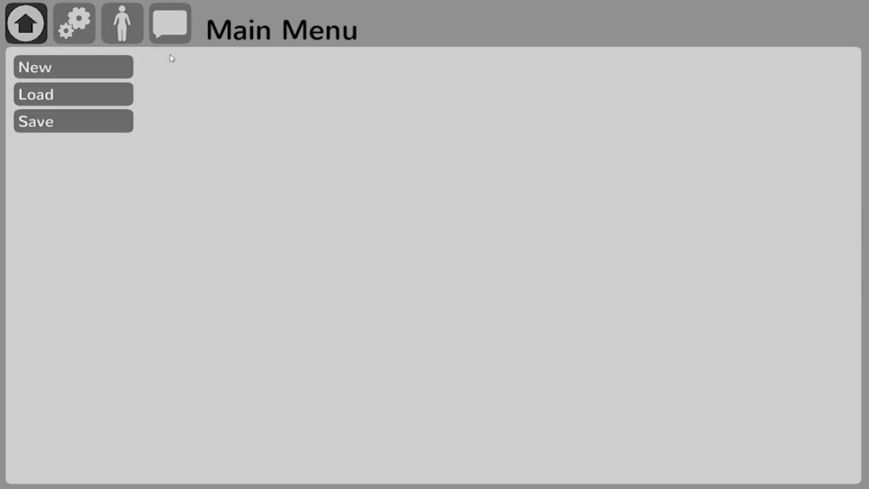
pyautogui.click(74, 22)
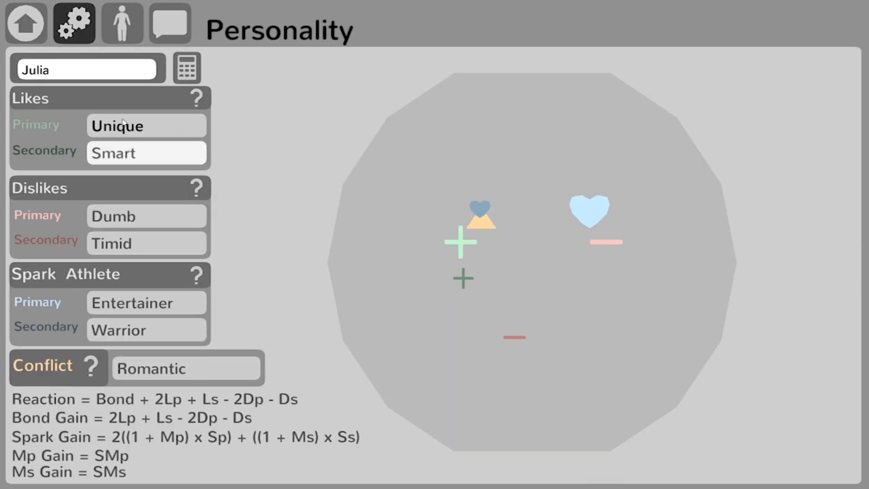
pyautogui.click(151, 133)
pyautogui.click(117, 40)
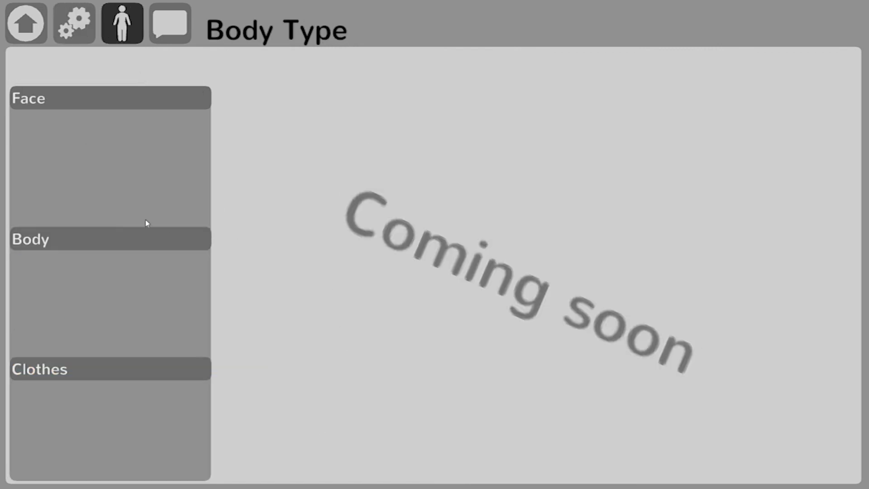
# Step: Review the conversation analytics for Content Length, Choice/Outcome Depth, Reward/Punishment and Invincibility/Futility
pyautogui.click(168, 29)
pyautogui.click(172, 267)
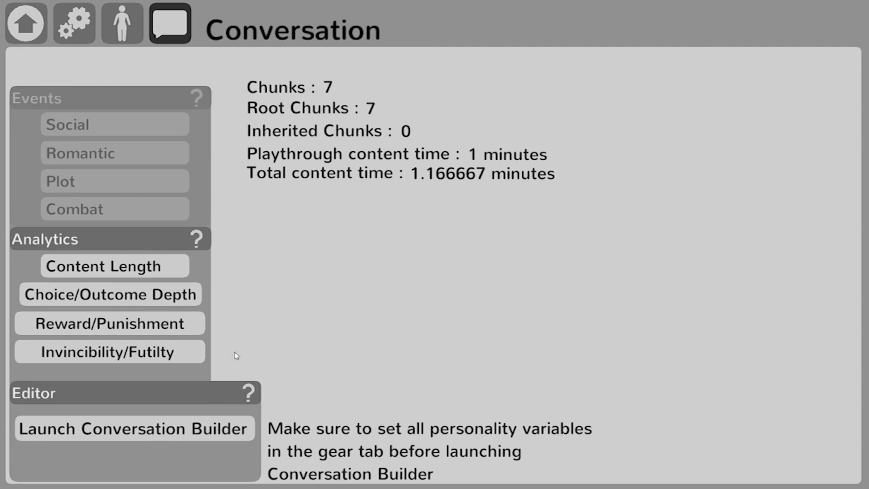
pyautogui.click(110, 294)
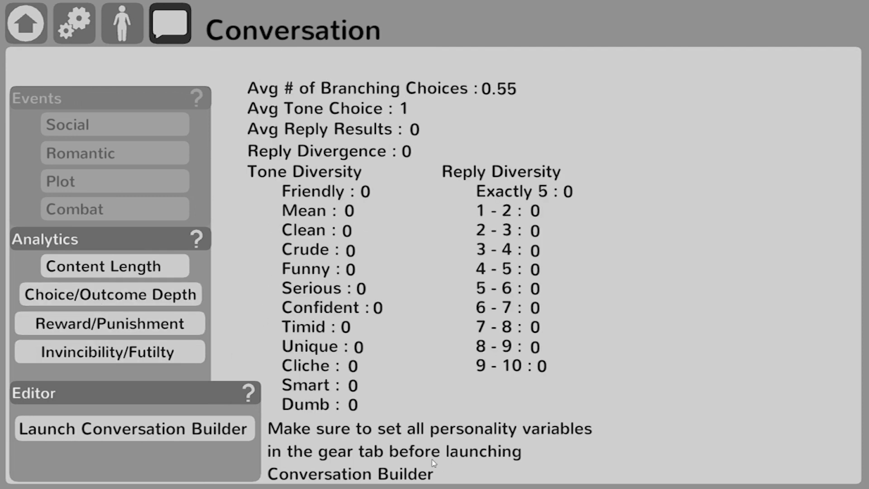
pyautogui.click(131, 323)
pyautogui.click(129, 352)
# Step: Relaunch the Conversation Builder and examine the Courteous chunk's replies and its follow-up chunks
pyautogui.click(182, 418)
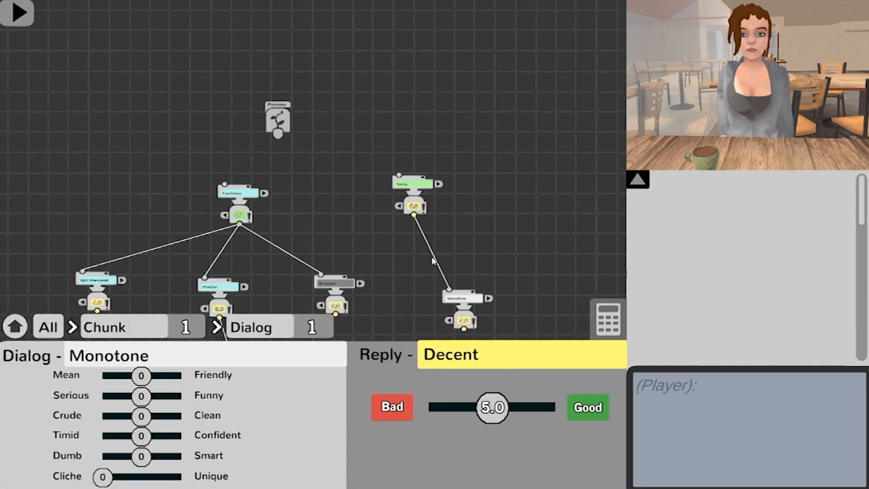
pyautogui.scroll(-2, 432, 262)
pyautogui.moveTo(333, 208); pyautogui.dragTo(386, 188)
pyautogui.scroll(2, 385, 186)
pyautogui.moveTo(375, 124); pyautogui.dragTo(358, 165)
pyautogui.scroll(3, 357, 162)
pyautogui.moveTo(400, 214); pyautogui.dragTo(395, 187)
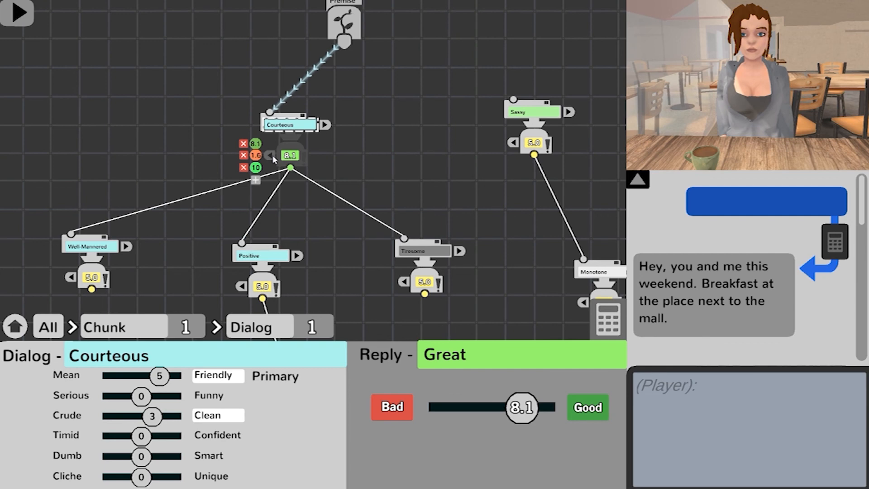
pyautogui.scroll(-3, 466, 254)
pyautogui.moveTo(466, 255); pyautogui.dragTo(448, 219)
pyautogui.scroll(4, 448, 219)
pyautogui.moveTo(460, 174); pyautogui.dragTo(415, 213)
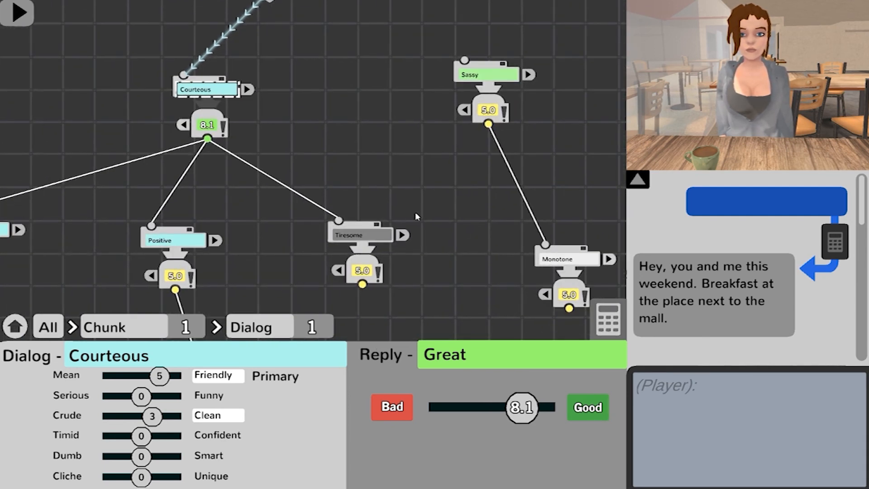
# Step: Look over the whole conversation tree and briefly show the reaction calculator for the Courteous dialog
pyautogui.moveTo(440, 182); pyautogui.dragTo(454, 222)
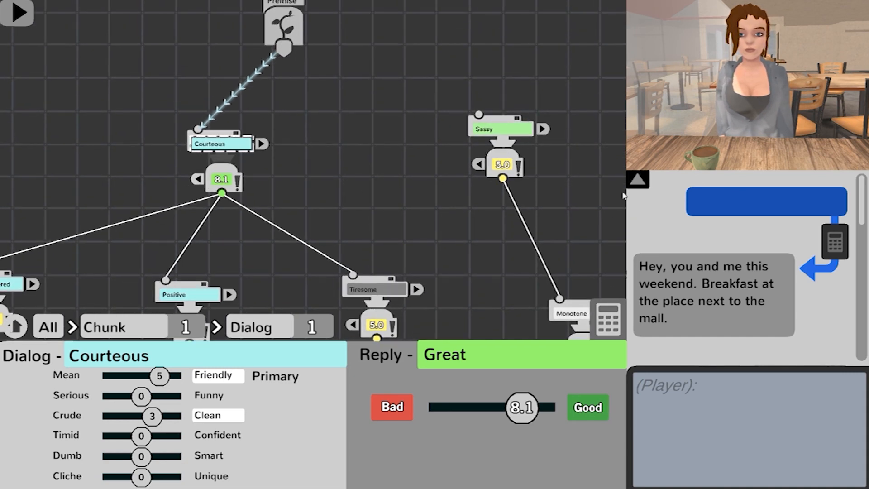
pyautogui.moveTo(864, 185)
pyautogui.mouseDown()
pyautogui.moveTo(867, 199)
pyautogui.moveTo(864, 190)
pyautogui.mouseUp()
pyautogui.moveTo(407, 219); pyautogui.dragTo(461, 167)
pyautogui.scroll(-3, 448, 183)
pyautogui.moveTo(447, 248); pyautogui.dragTo(473, 218)
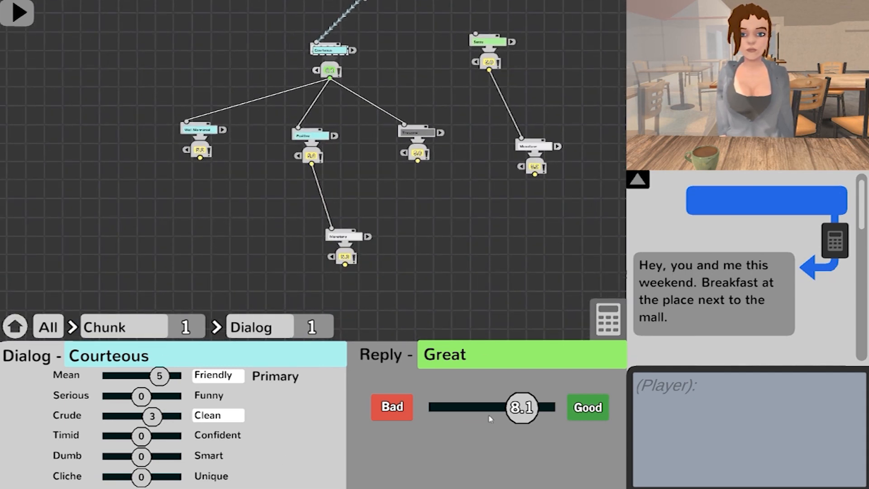
pyautogui.click(610, 313)
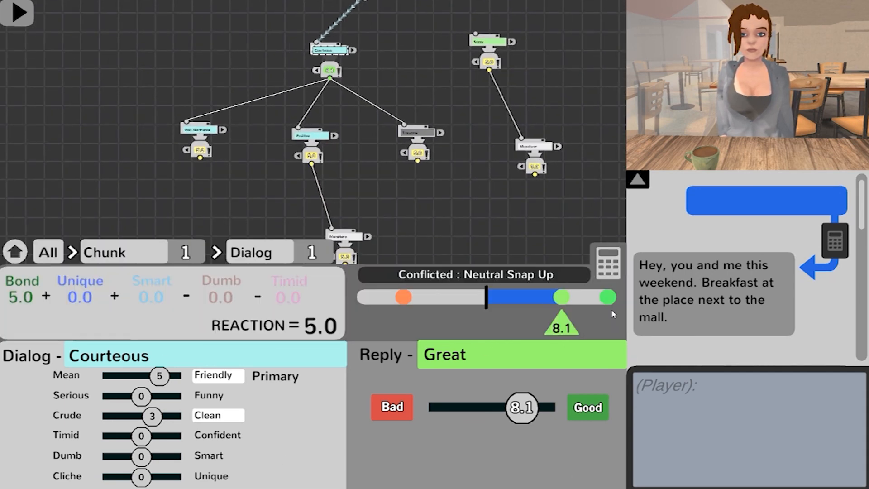
pyautogui.click(609, 273)
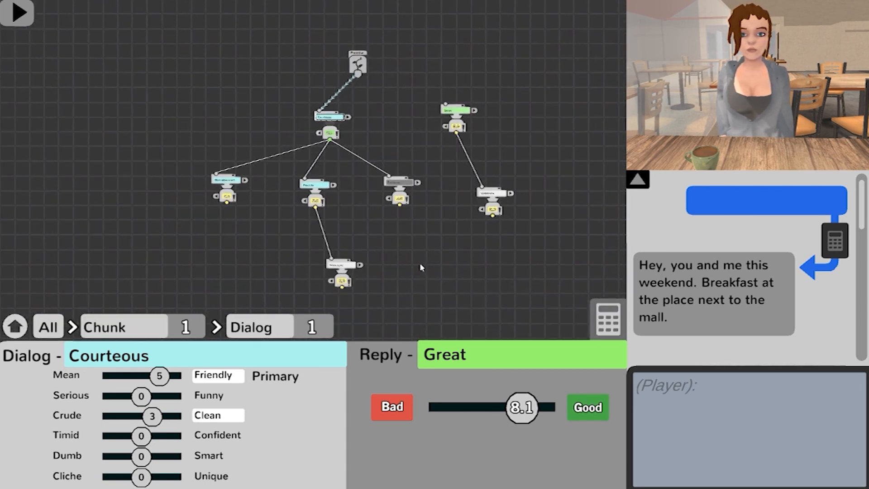